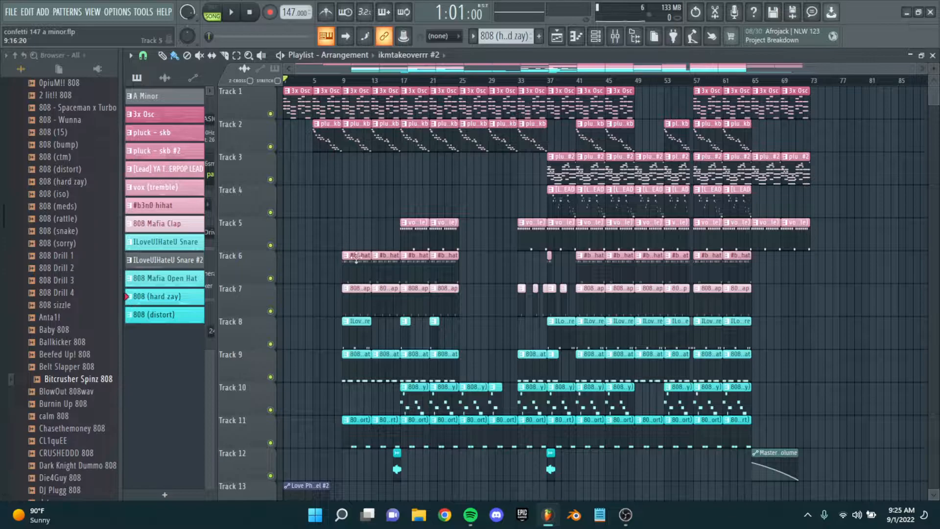
Step: Show the 2wnstar artist page in Spotify and return to the FL Studio project
click(470, 514)
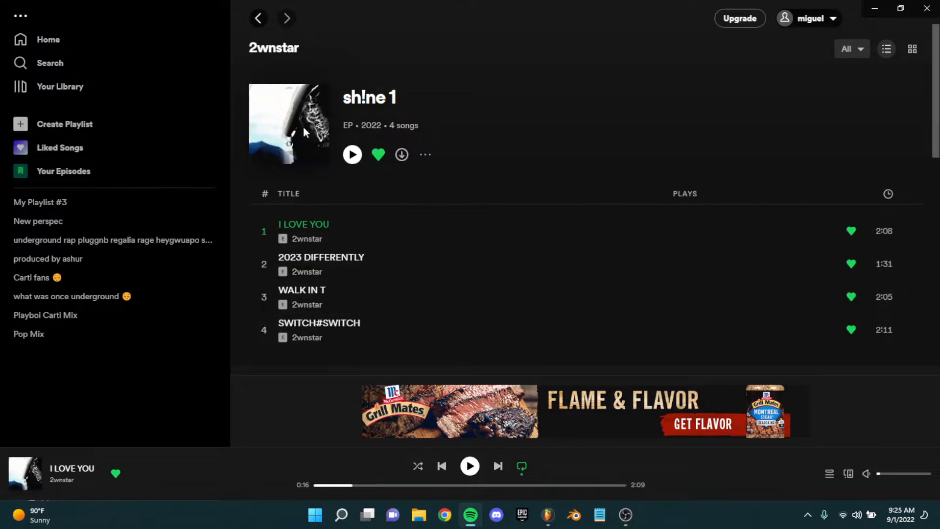
click(471, 522)
click(472, 522)
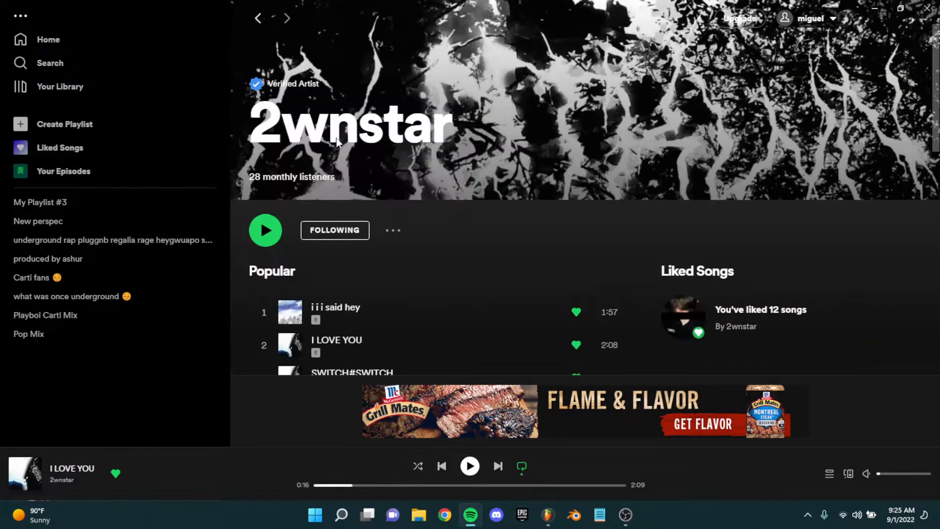
click(548, 515)
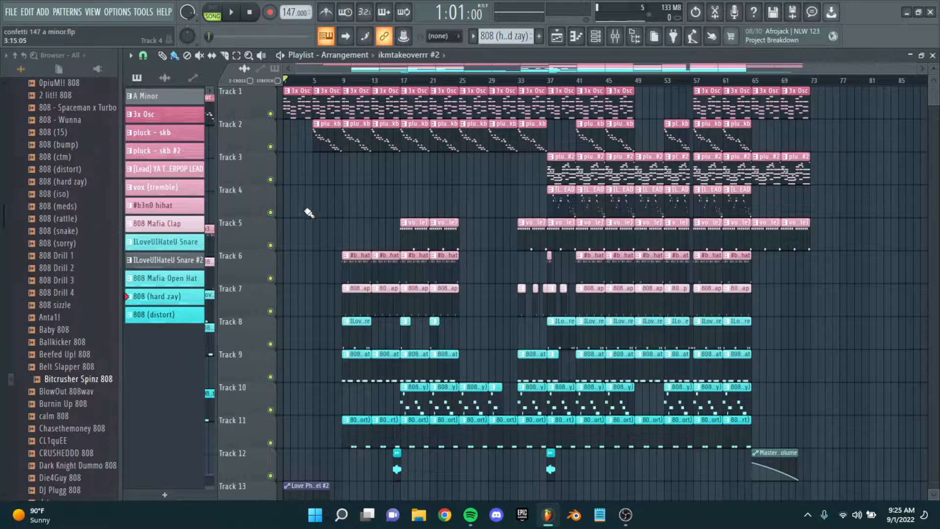
Step: Examine the playlist arrangement, from the 3x Osc and pluck clips in the opening bars through the later sections
scroll(309, 212, up, 4)
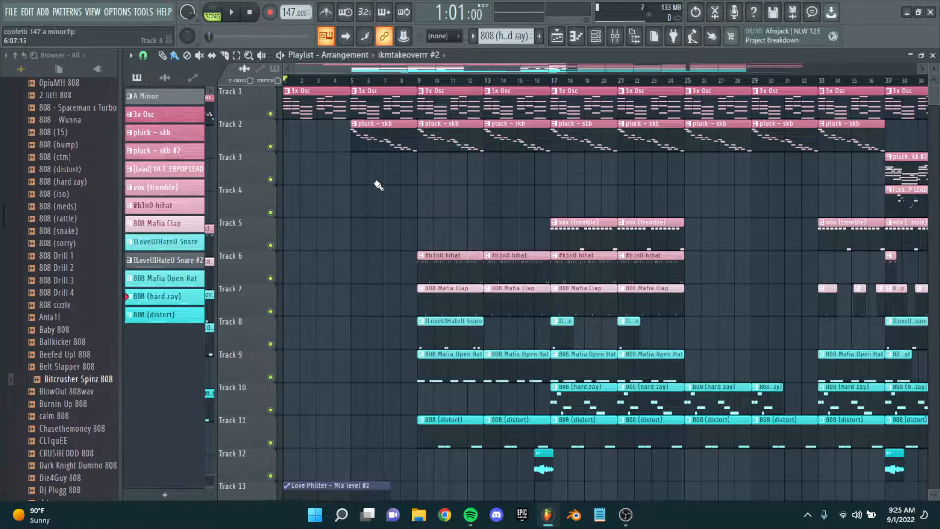
scroll(379, 185, down, 3)
scroll(373, 187, down, 1)
drag(346, 206, 499, 279)
scroll(293, 181, up, 3)
scroll(292, 180, up, 3)
drag(293, 181, 491, 199)
scroll(490, 199, down, 3)
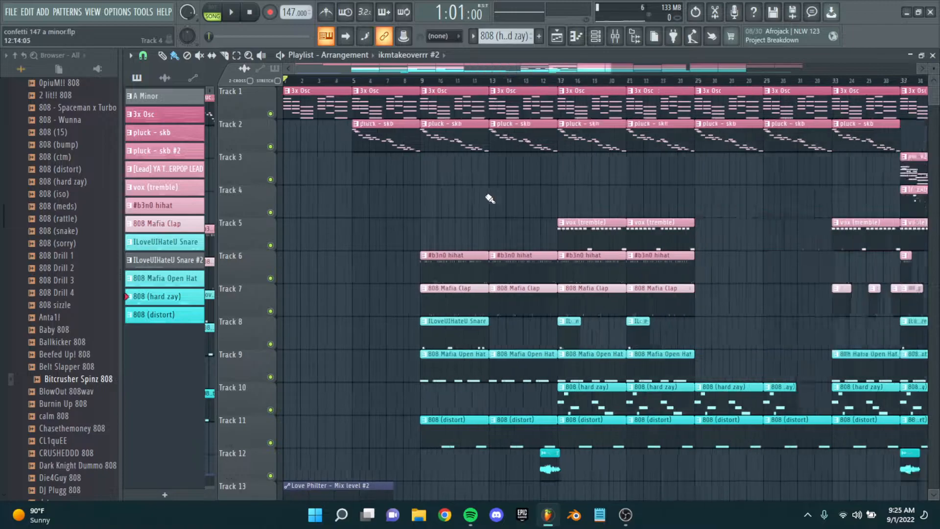
scroll(362, 190, down, 2)
scroll(300, 166, up, 5)
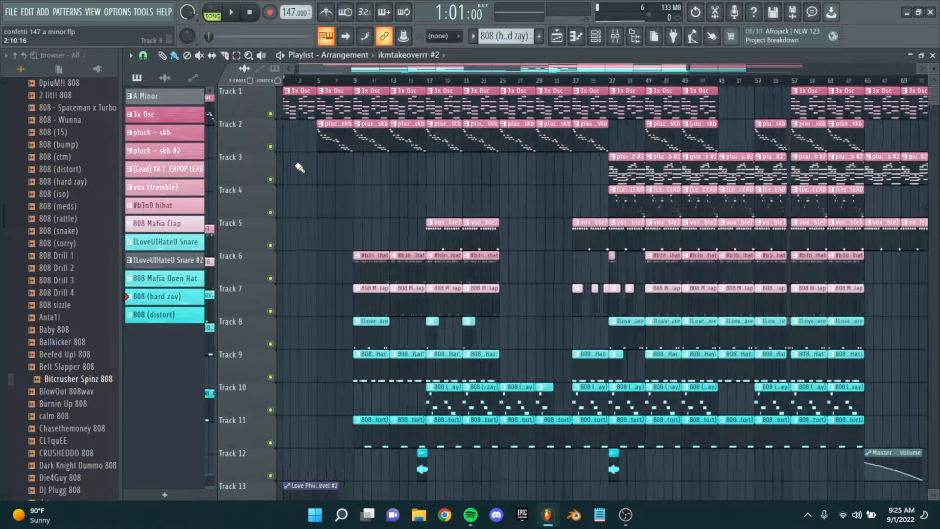
scroll(365, 120, up, 2)
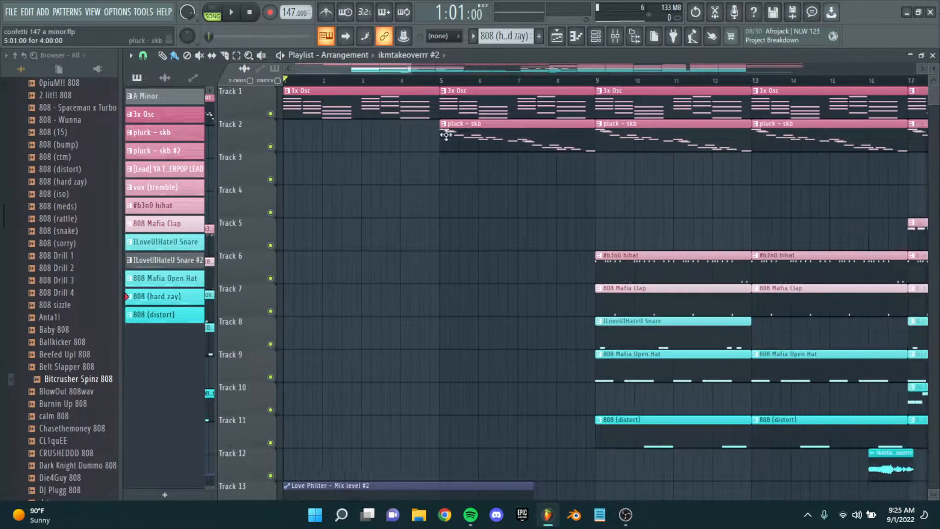
scroll(429, 128, up, 2)
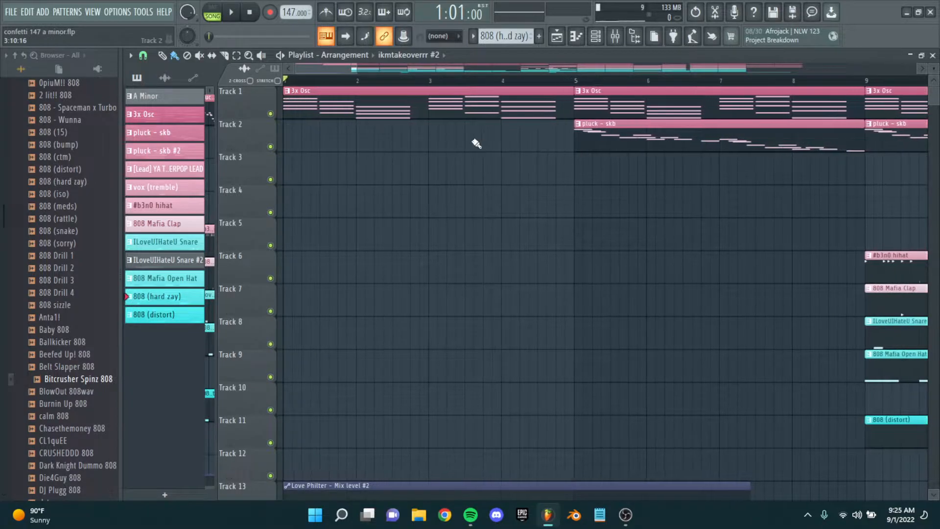
scroll(391, 110, down, 1)
scroll(374, 106, down, 1)
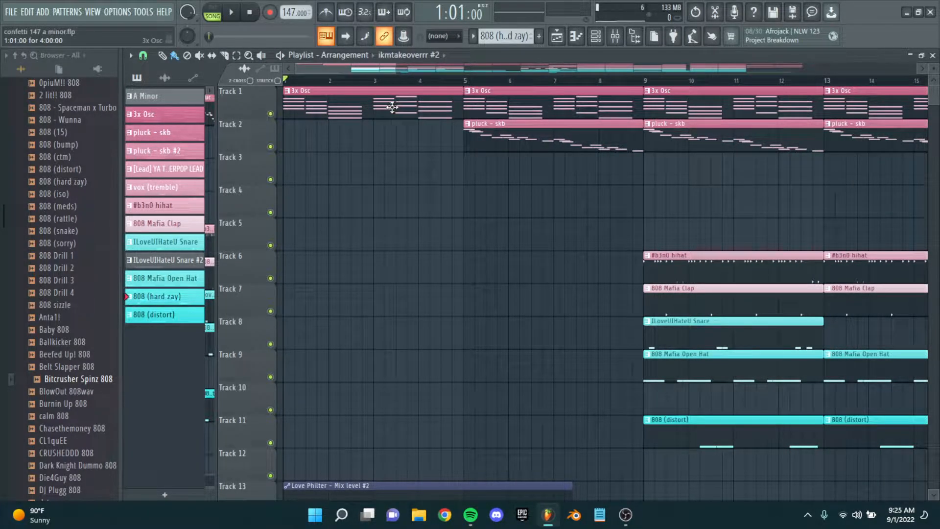
Step: Inspect the oscillator settings of the 3x Osc channel from the channel rack, and close both windows
click(595, 36)
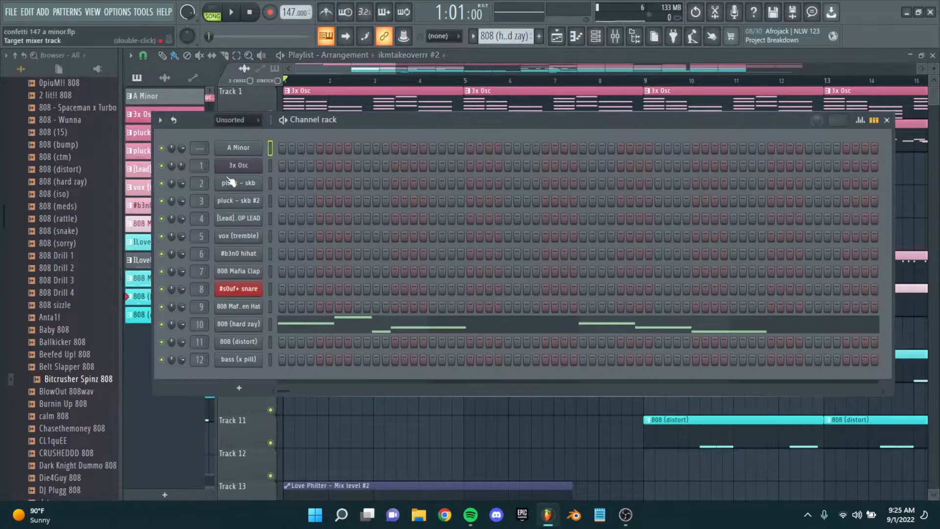
click(246, 167)
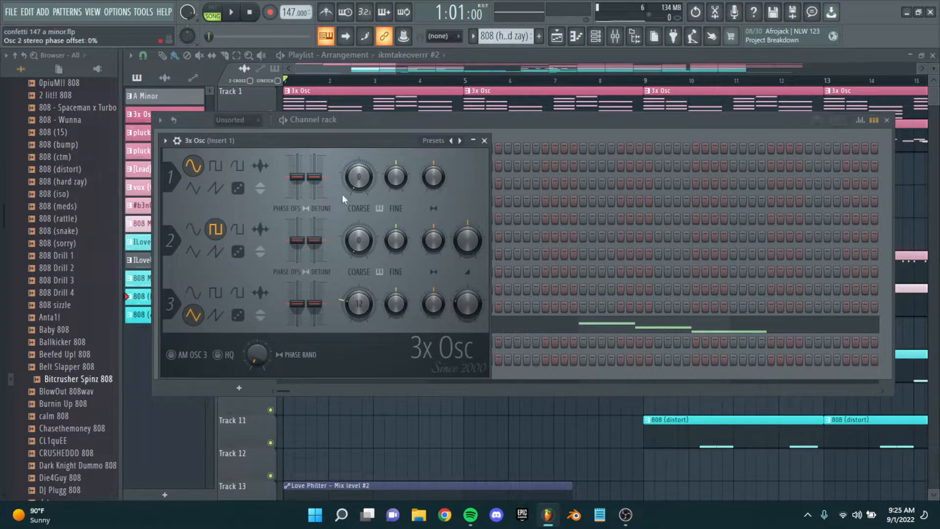
click(485, 141)
click(886, 120)
Step: Bring up the first 3x Osc clip's chords in the piano roll and play the pattern through once
scroll(436, 118, up, 3)
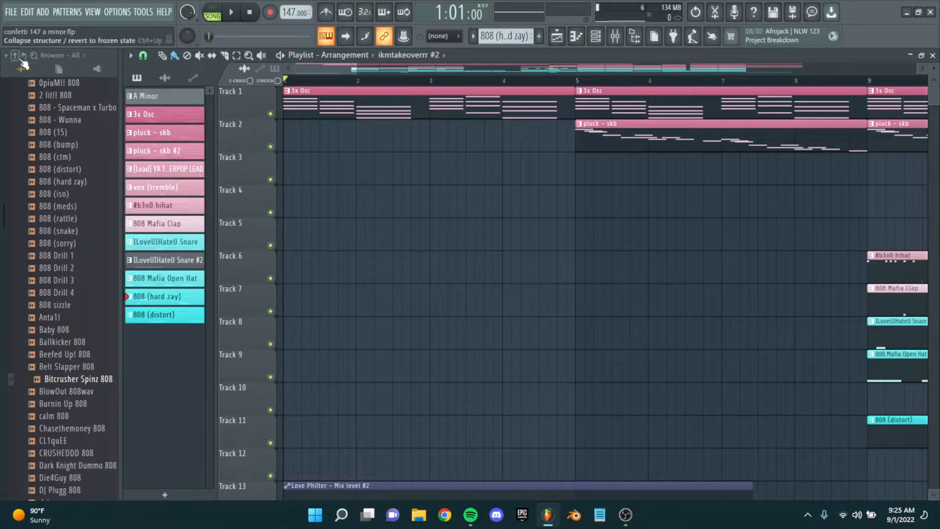
click(361, 115)
double_click(361, 114)
scroll(646, 147, down, 5)
scroll(455, 160, down, 3)
scroll(434, 178, down, 3)
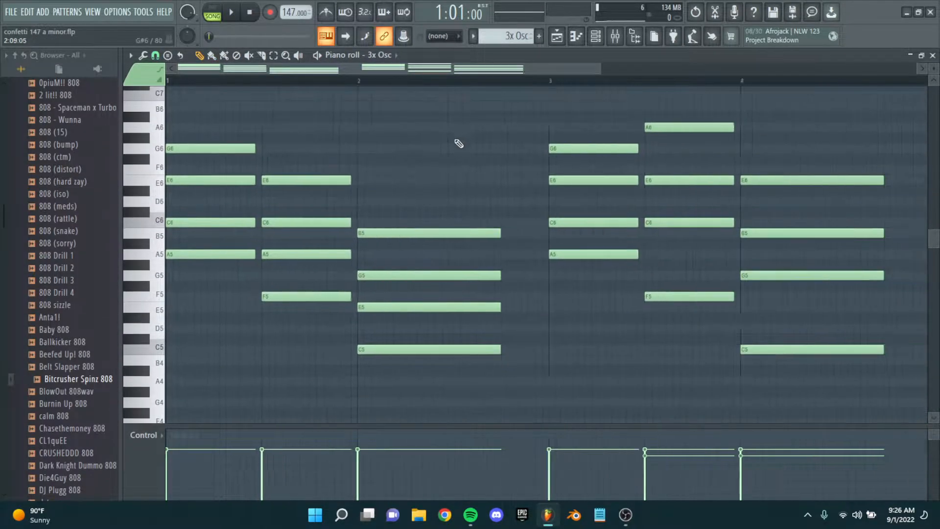
scroll(387, 152, down, 1)
scroll(353, 113, up, 1)
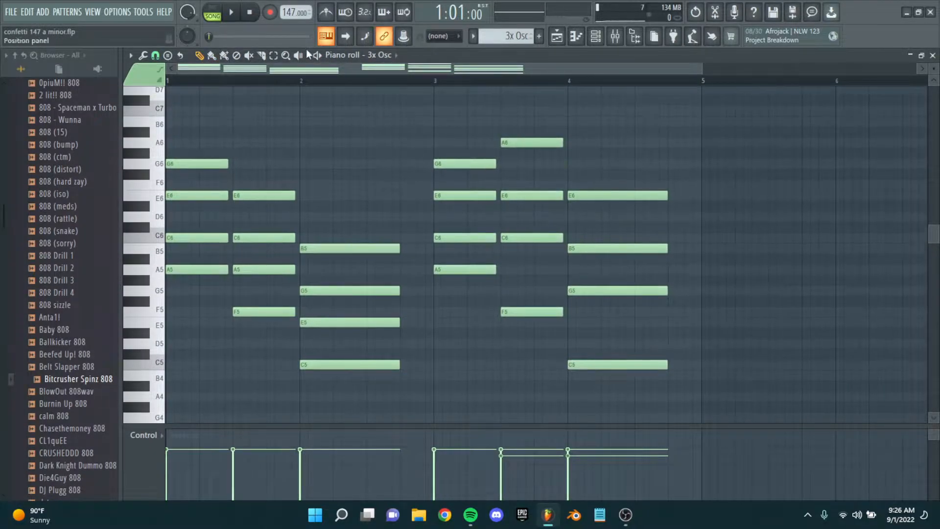
key(space)
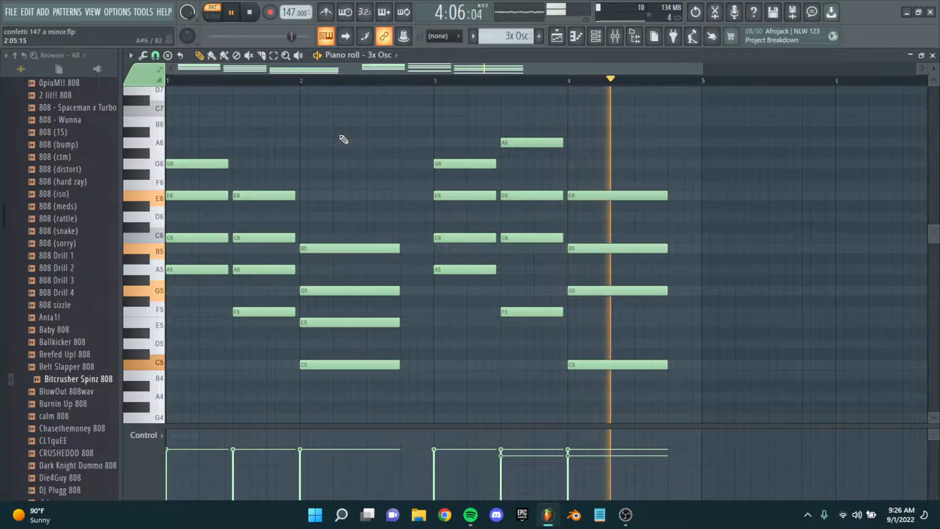
key(space)
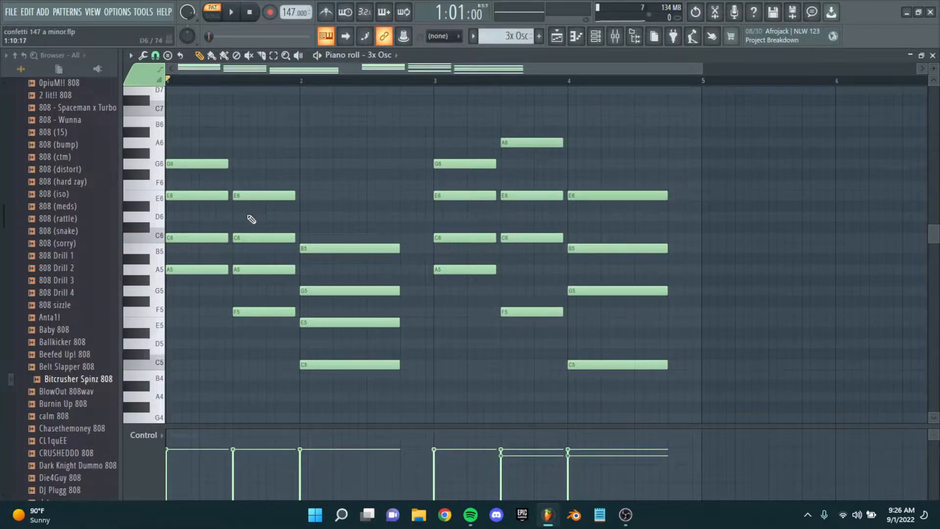
Step: Examine the chord notes of the 3x Osc progression across its four bars
scroll(251, 220, up, 2)
drag(274, 213, 315, 208)
scroll(315, 226, down, 3)
scroll(252, 242, up, 4)
drag(264, 235, 583, 180)
scroll(279, 226, up, 2)
drag(235, 230, 272, 251)
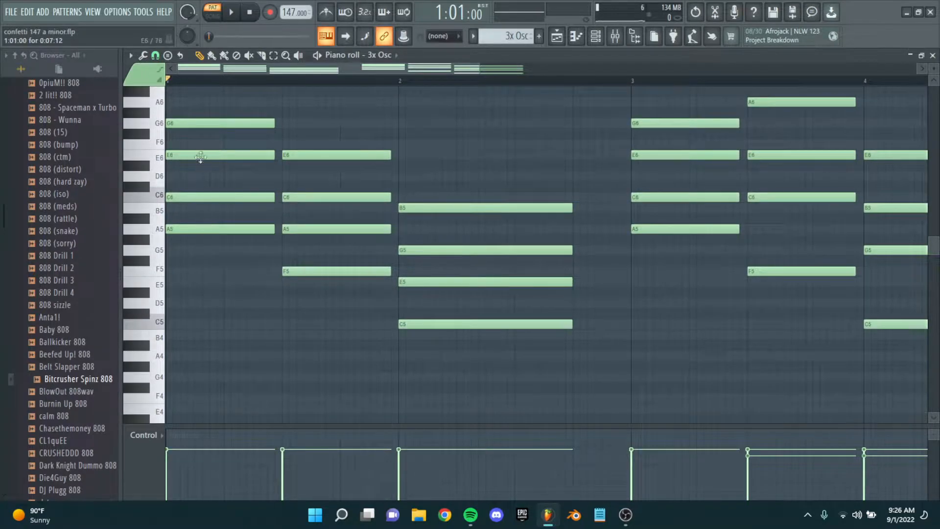
scroll(289, 257, right, 2)
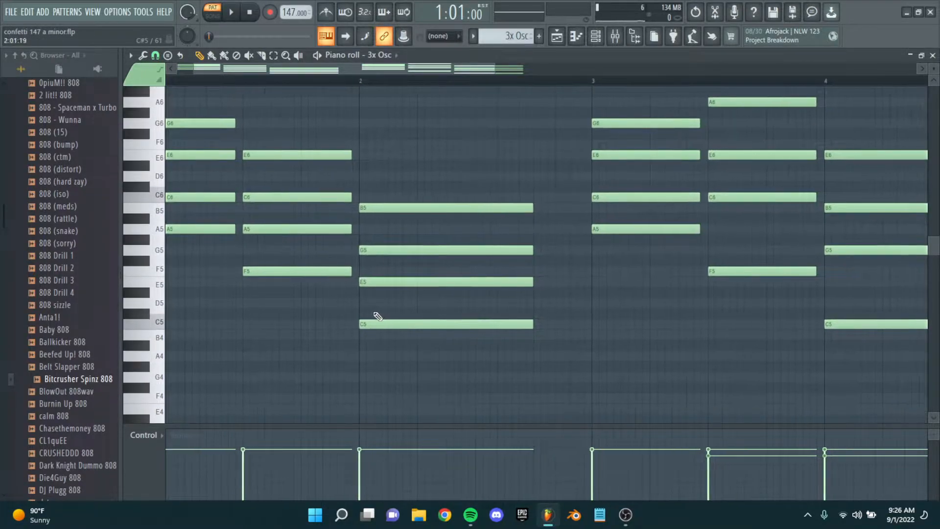
scroll(398, 280, down, 2)
scroll(323, 276, up, 2)
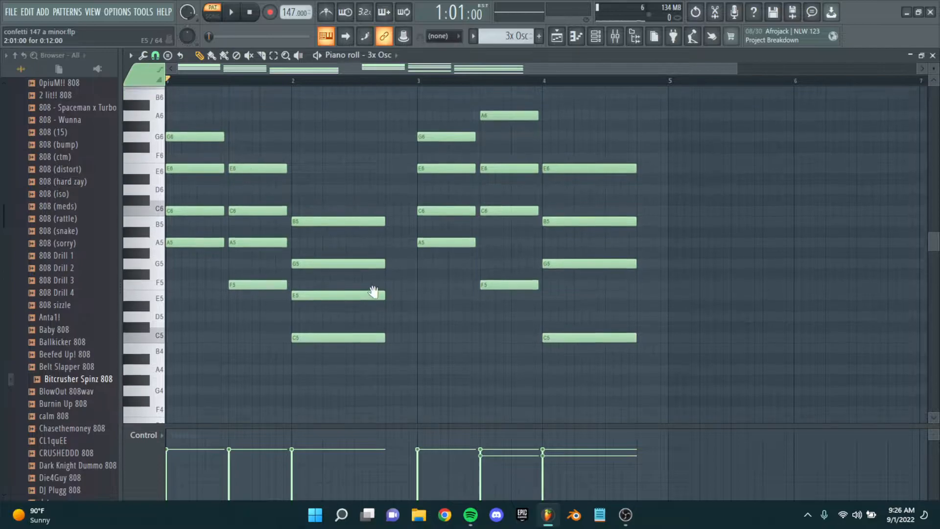
Step: Select all chord notes in bars 1 and 2, and clear the selection
drag(331, 345, 180, 101)
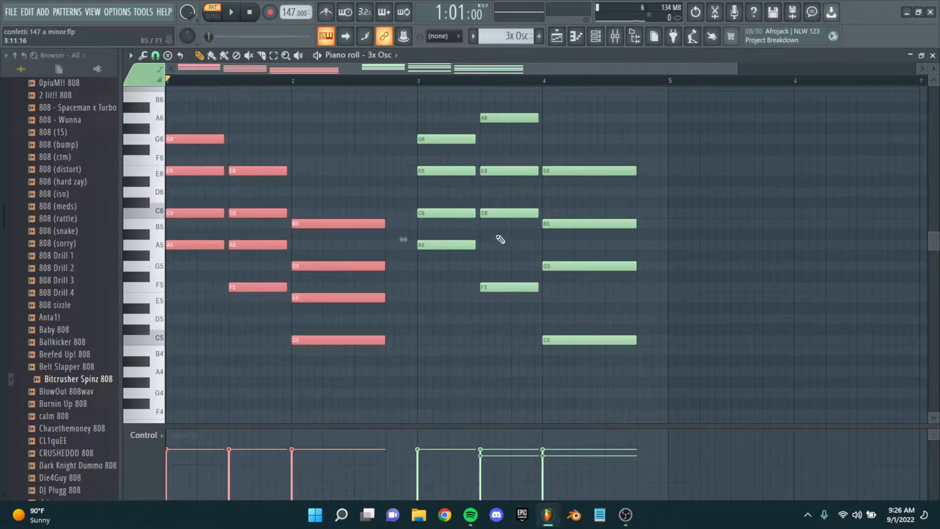
scroll(505, 226, up, 1)
click(492, 269)
scroll(486, 272, up, 1)
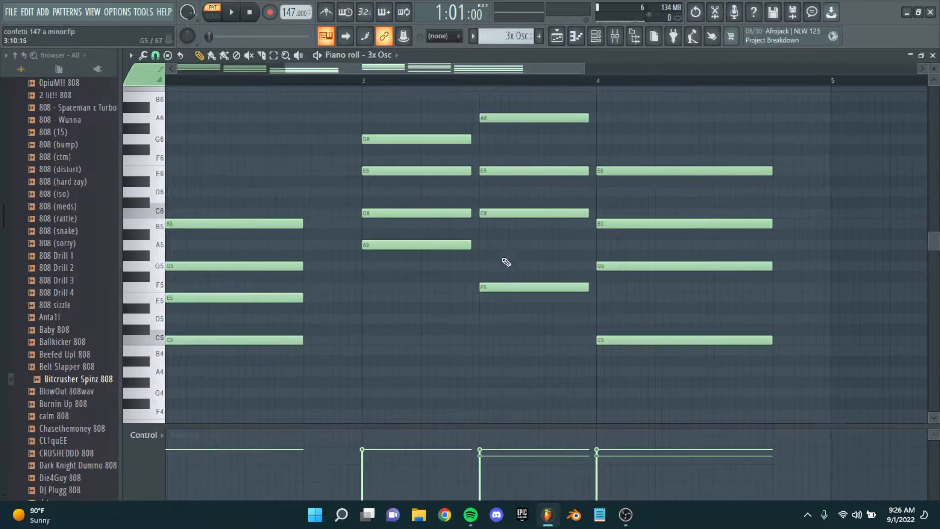
scroll(500, 243, up, 1)
Step: Lower the A6 note in bar 3 and the E6 note in bar 4 by an octave, returning each to its original pitch
drag(493, 144, 495, 109)
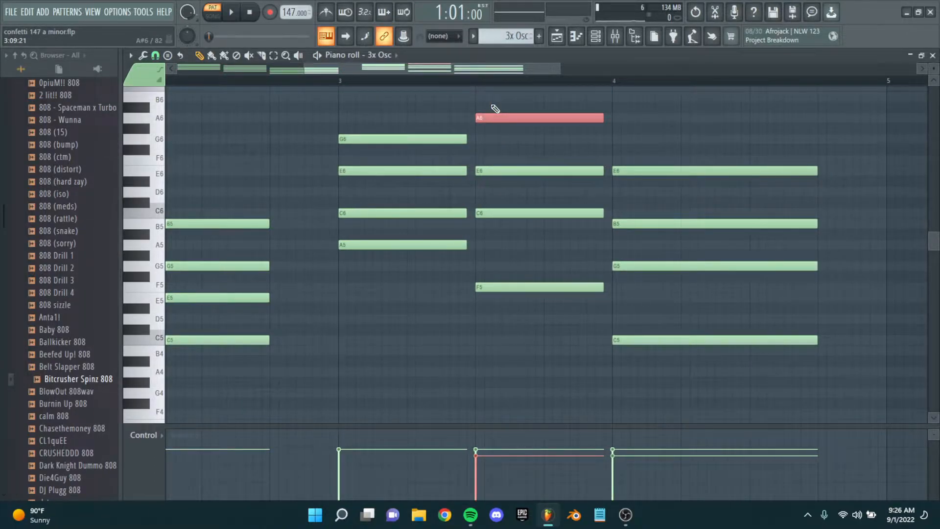
key(ctrl+Down)
key(ctrl+Up)
drag(678, 249, 600, 262)
drag(569, 207, 569, 148)
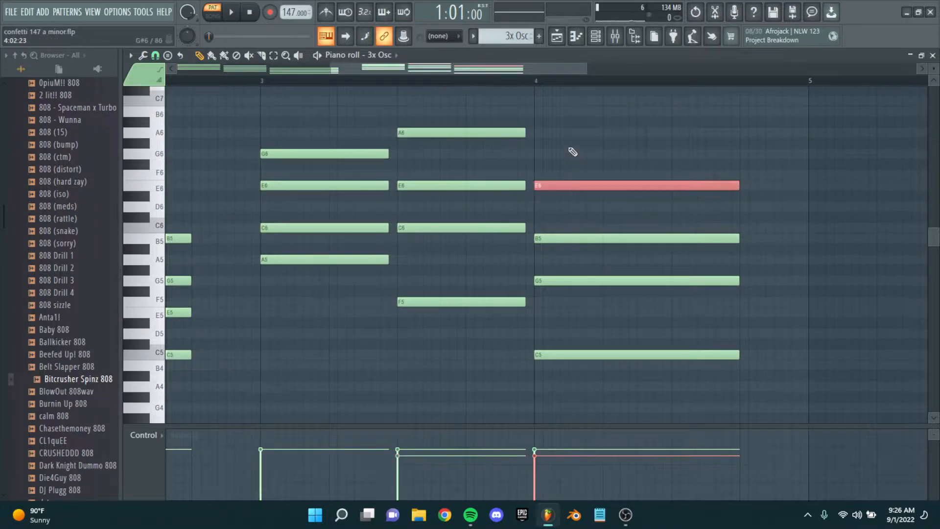
key(ctrl+Down)
key(ctrl+Up)
scroll(573, 152, down, 4)
drag(573, 152, 681, 181)
scroll(656, 176, down, 1)
right_click(644, 172)
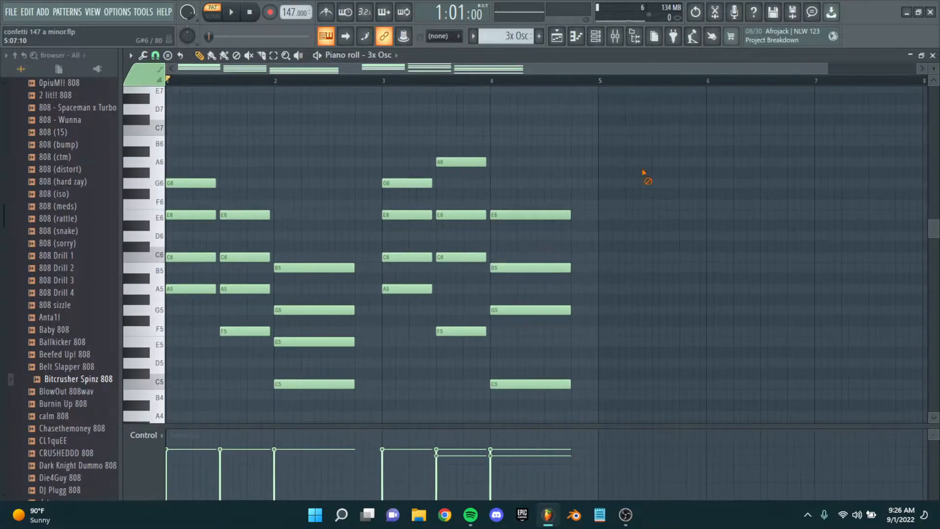
Step: Select the top A6 and E6 notes of the last two chords together, and clear the selection
drag(555, 226, 497, 147)
ctrl+shift+click(469, 162)
scroll(411, 210, up, 1)
drag(413, 210, 559, 205)
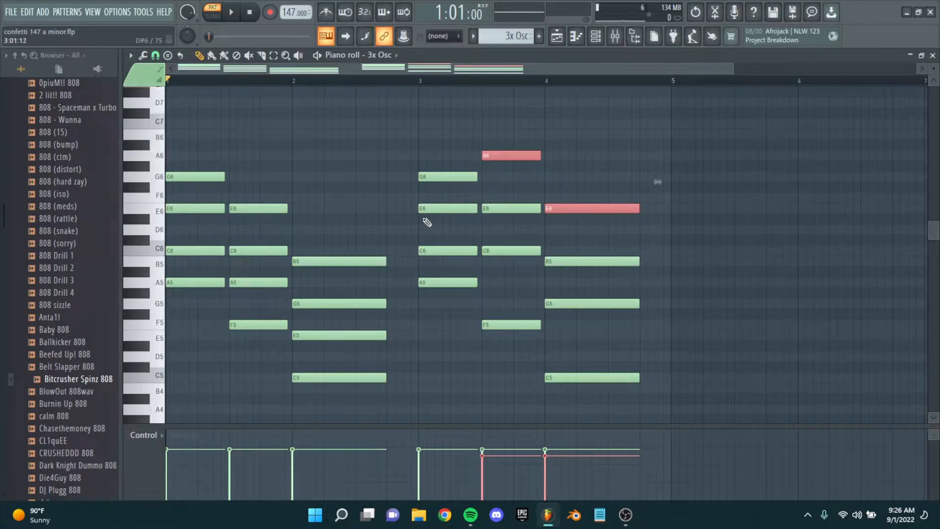
scroll(427, 222, up, 2)
drag(428, 222, 556, 222)
scroll(421, 152, down, 1)
ctrl+click(404, 144)
drag(357, 189, 381, 184)
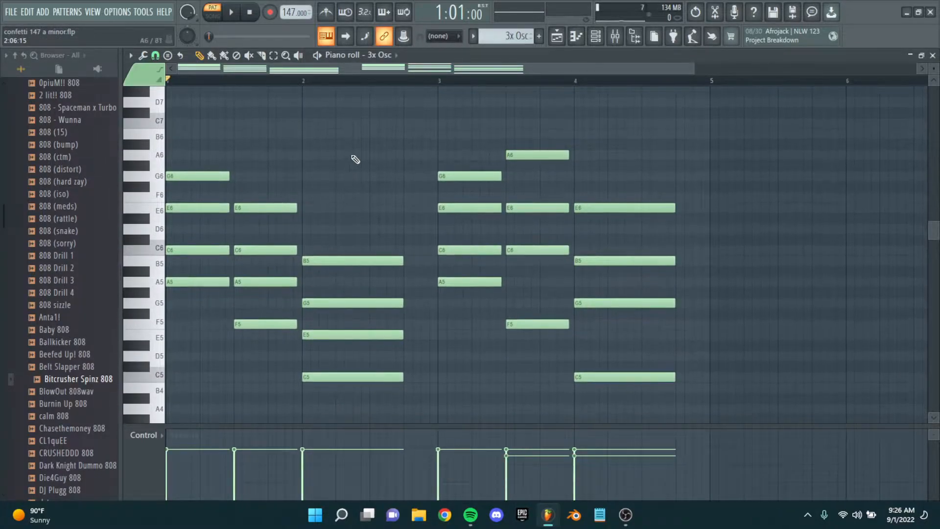
Step: Highlight the lowest notes of the second and third chords, F5 and C5
scroll(310, 157, up, 1)
drag(310, 157, 478, 170)
scroll(371, 266, down, 1)
scroll(257, 292, up, 2)
drag(257, 292, 370, 286)
scroll(308, 299, up, 1)
scroll(362, 303, down, 1)
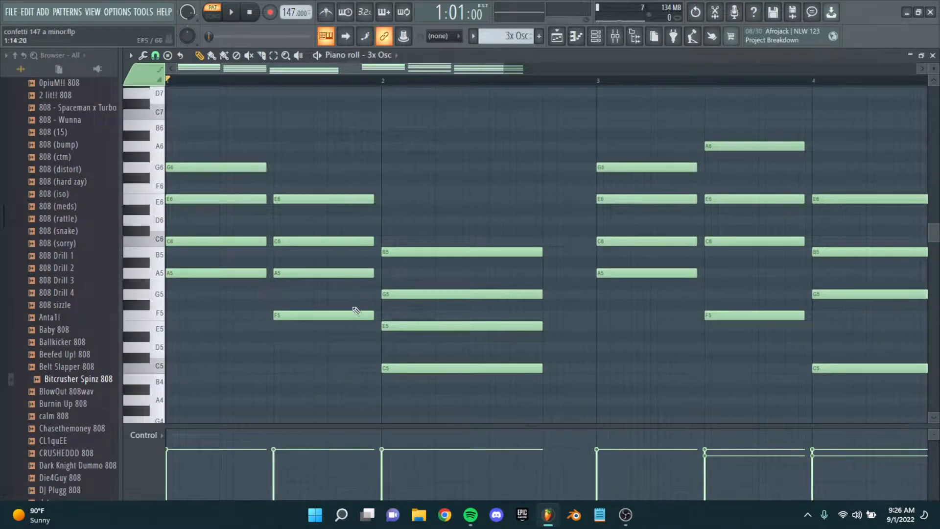
ctrl+click(413, 326)
ctrl+click(327, 273)
click(347, 315)
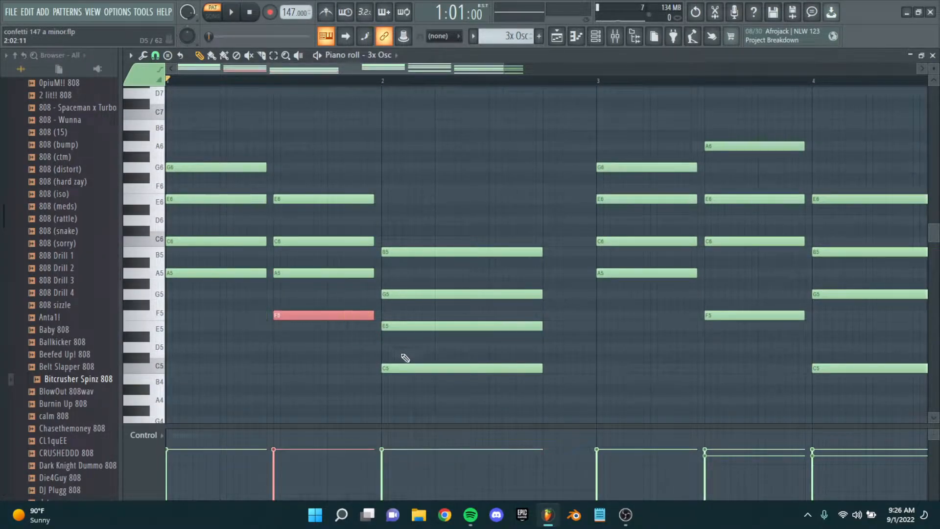
click(470, 369)
scroll(405, 342, up, 1)
drag(403, 340, 434, 343)
scroll(434, 344, down, 1)
Step: Raise the second chord's A5 and the third chord's E5 by an octave, and lower both back
ctrl+click(427, 326)
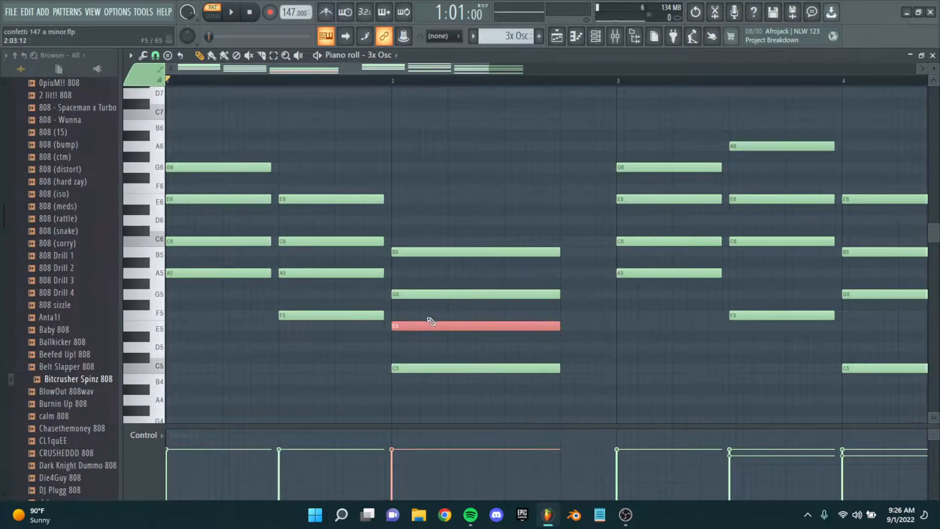
ctrl+click(363, 273)
scroll(399, 319, up, 3)
drag(439, 316, 495, 323)
scroll(431, 315, down, 2)
scroll(436, 338, up, 1)
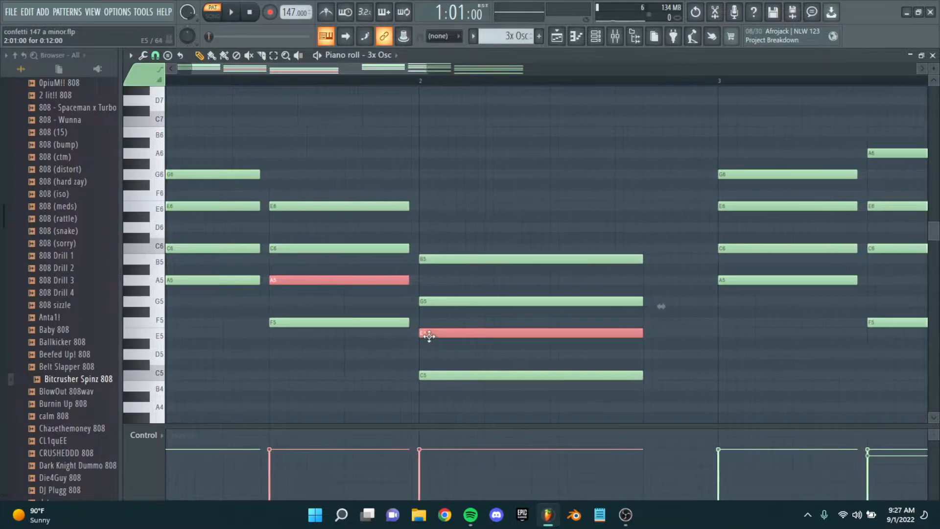
drag(385, 307, 446, 309)
scroll(379, 299, down, 1)
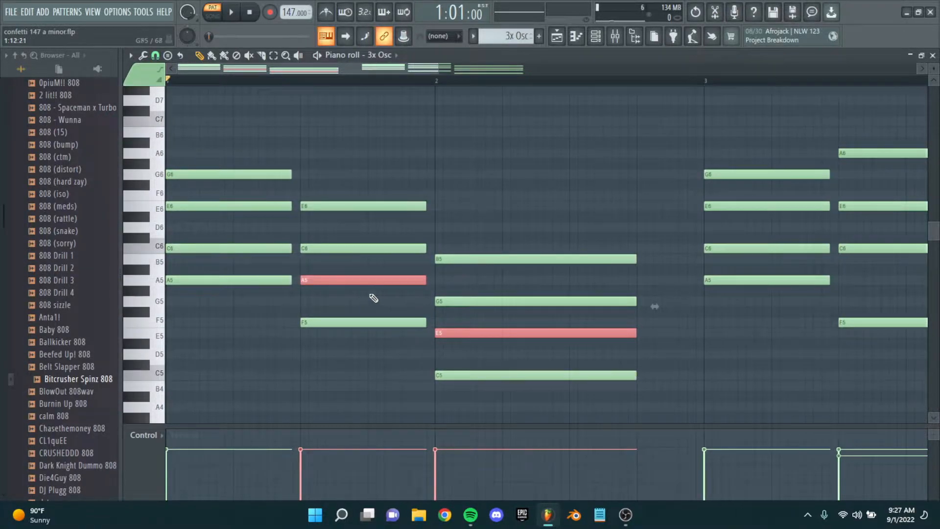
key(ctrl+Up)
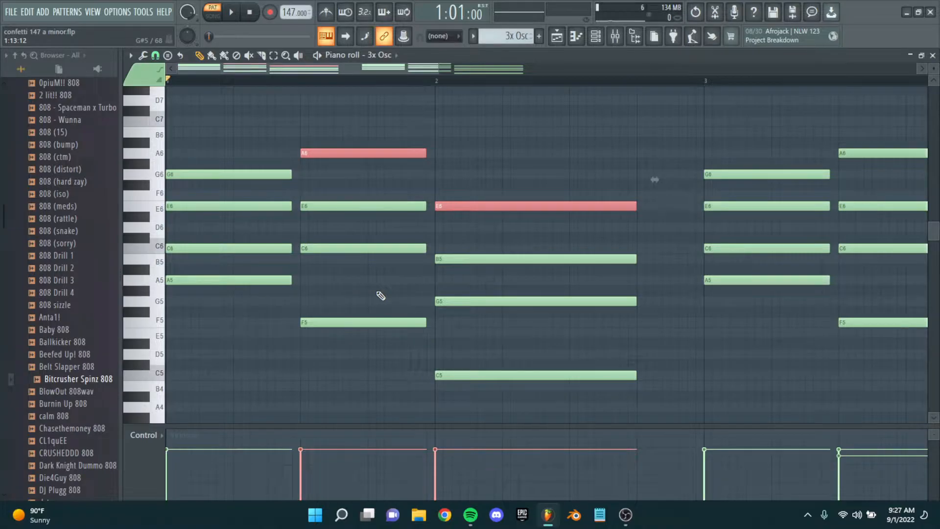
key(ctrl+Down)
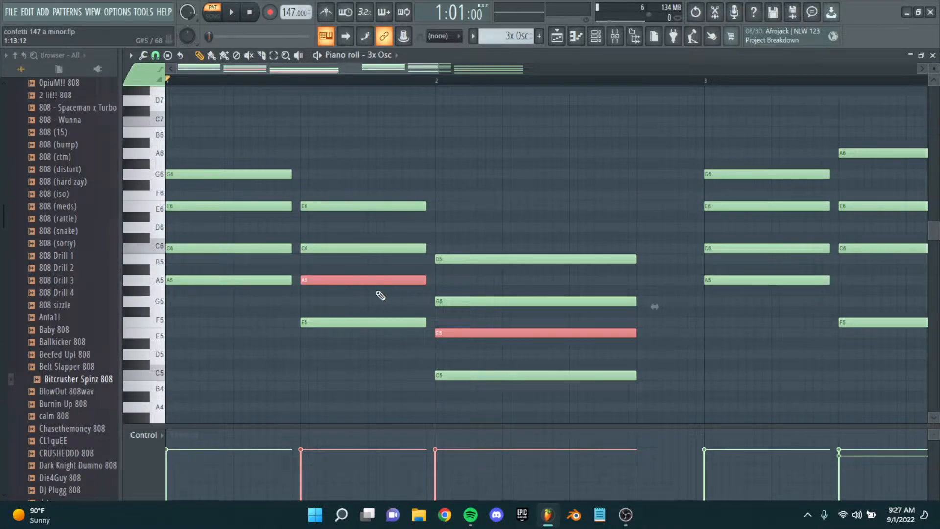
Step: Select the chords in bars 3 and 4 and the ones in bars 1 and 2, and clear the selection
scroll(381, 295, down, 2)
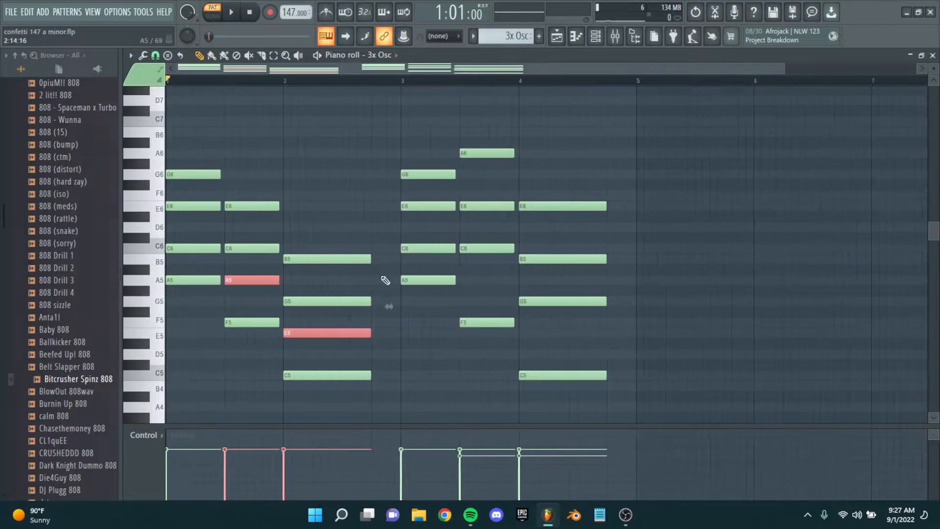
drag(574, 396, 423, 84)
drag(326, 397, 103, 76)
right_click(281, 203)
scroll(419, 115, down, 3)
scroll(377, 167, up, 2)
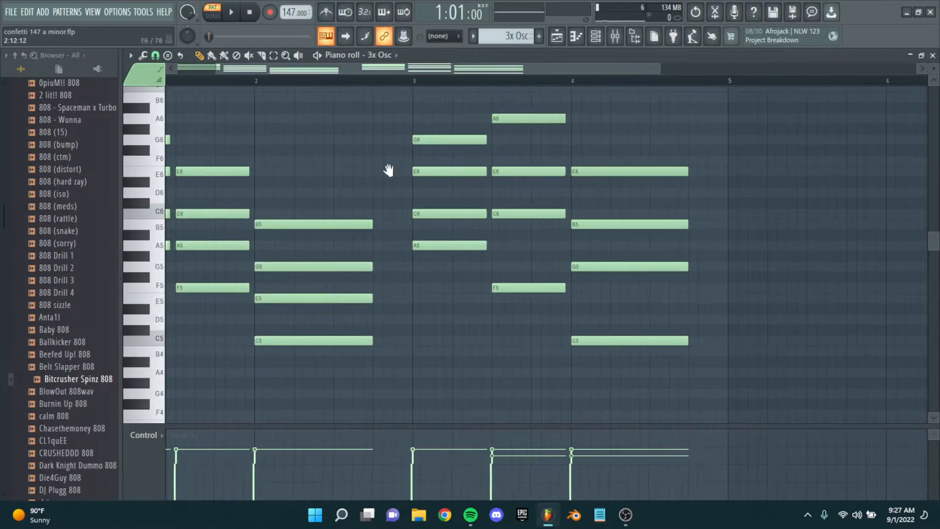
Step: Return to the playlist, move the playhead to bar 5, and open the pluck - skb pattern's notes in the piano roll
key(F5)
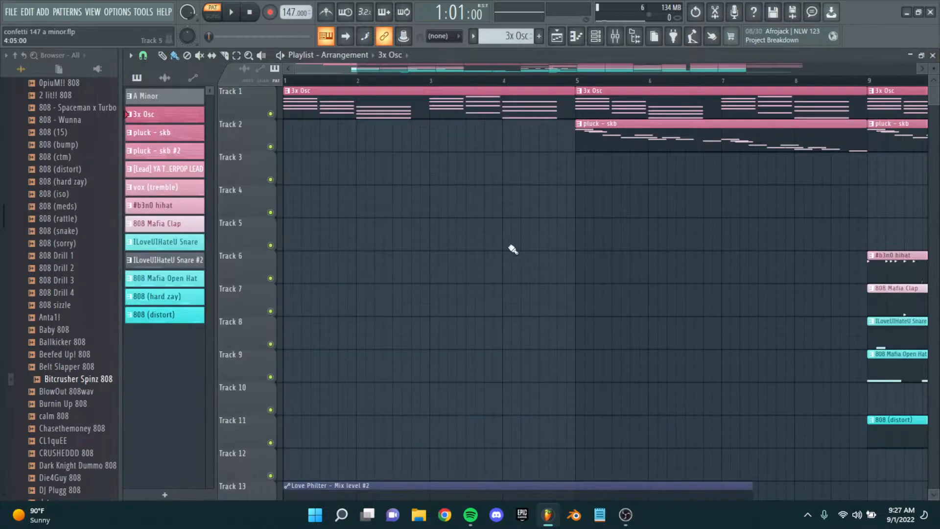
scroll(504, 125, up, 6)
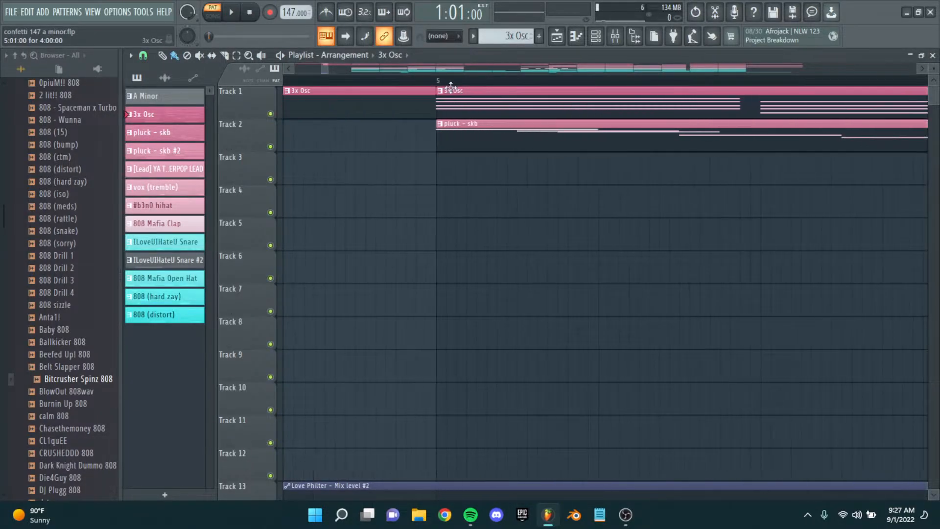
click(438, 82)
scroll(507, 150, down, 5)
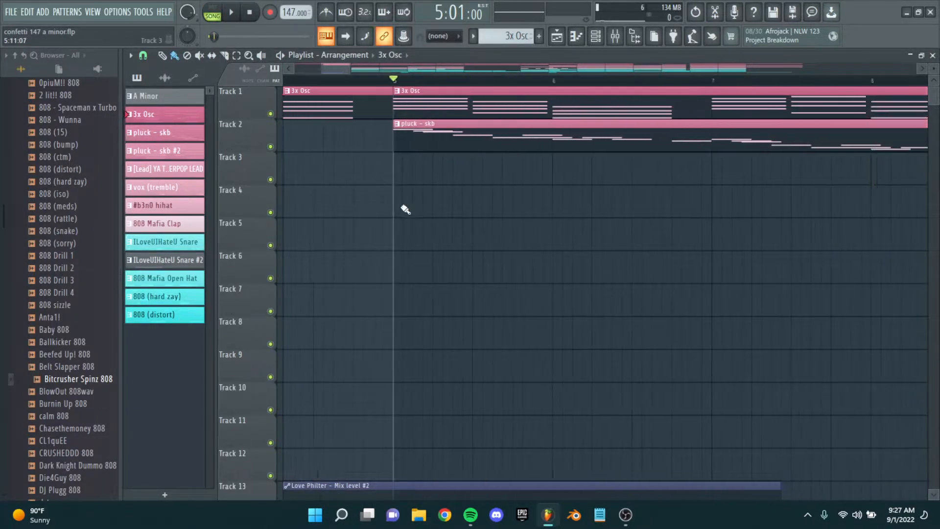
double_click(451, 146)
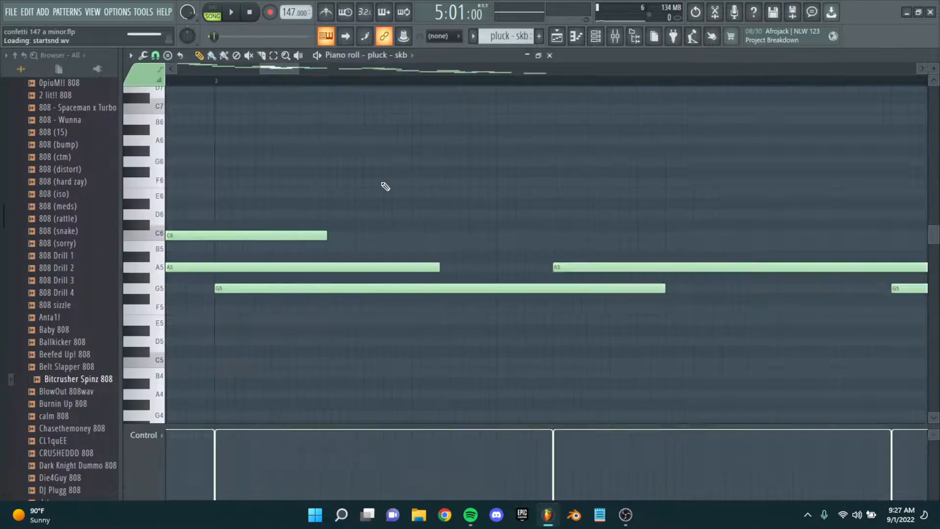
scroll(553, 208, up, 1)
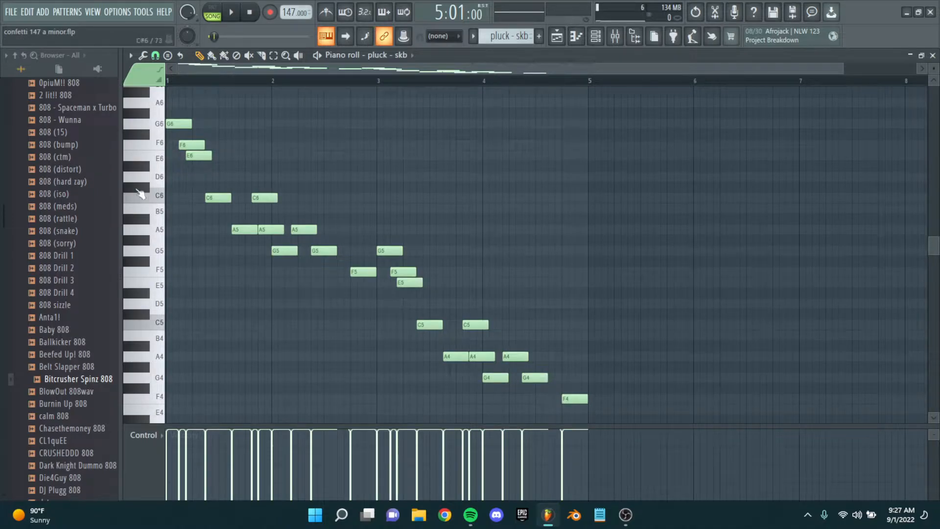
Step: Collapse the 808s folder in the T4keovr Kit and look through the kit's folders, including Vocal Presets
scroll(63, 192, up, 15)
scroll(63, 221, down, 2)
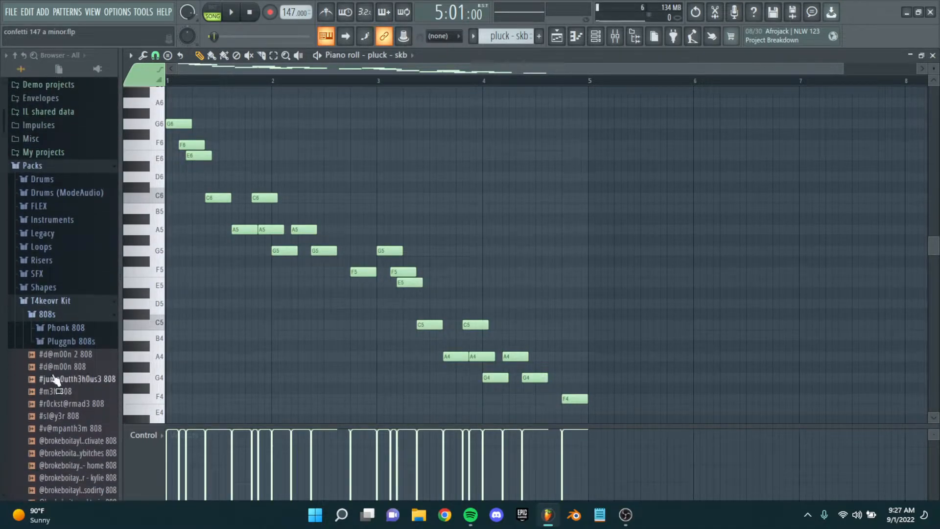
click(65, 317)
scroll(44, 314, down, 2)
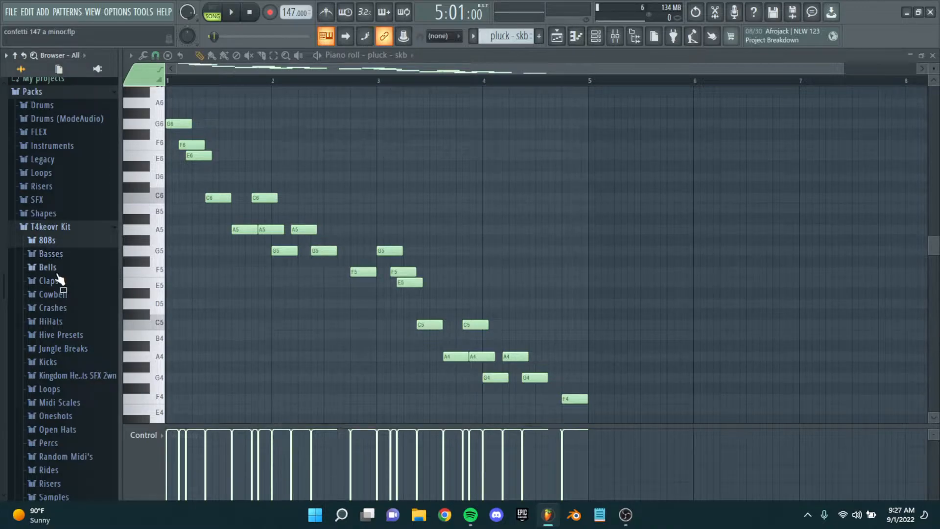
scroll(72, 301, down, 2)
scroll(72, 301, down, 1)
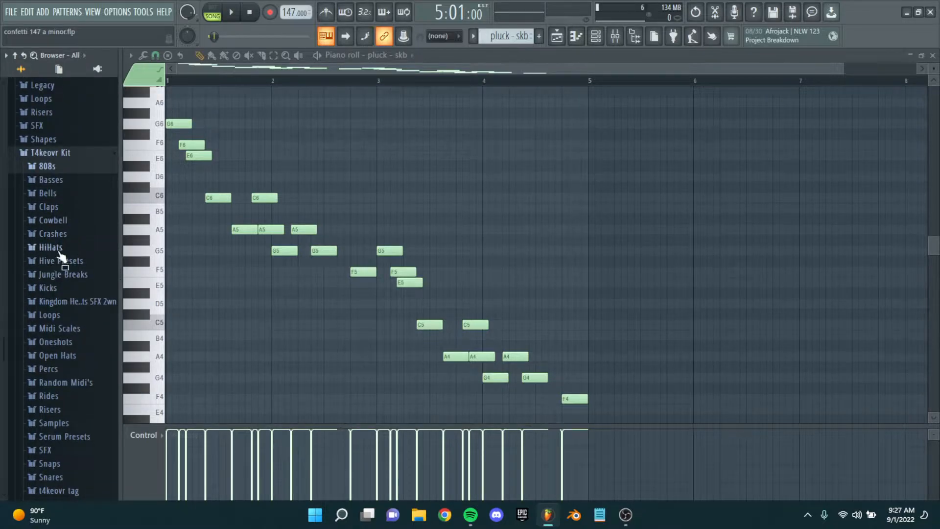
scroll(73, 288, down, 3)
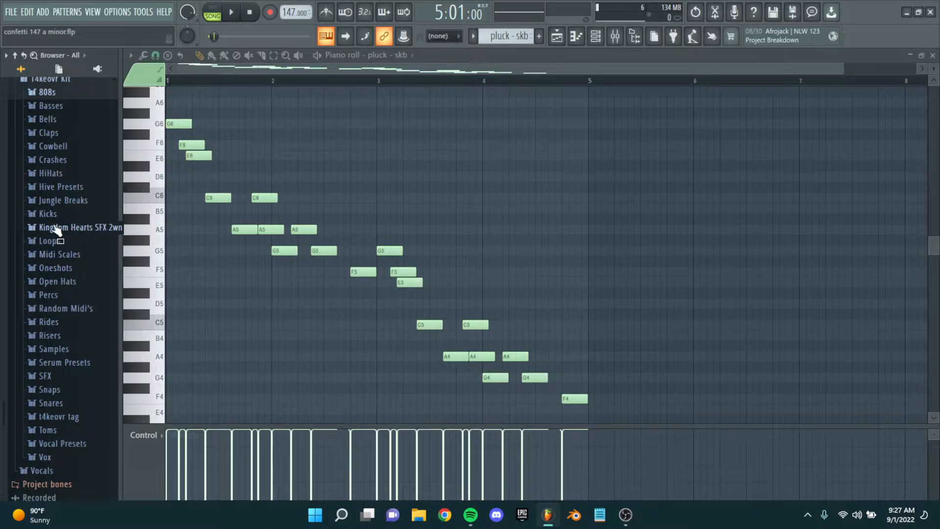
click(67, 448)
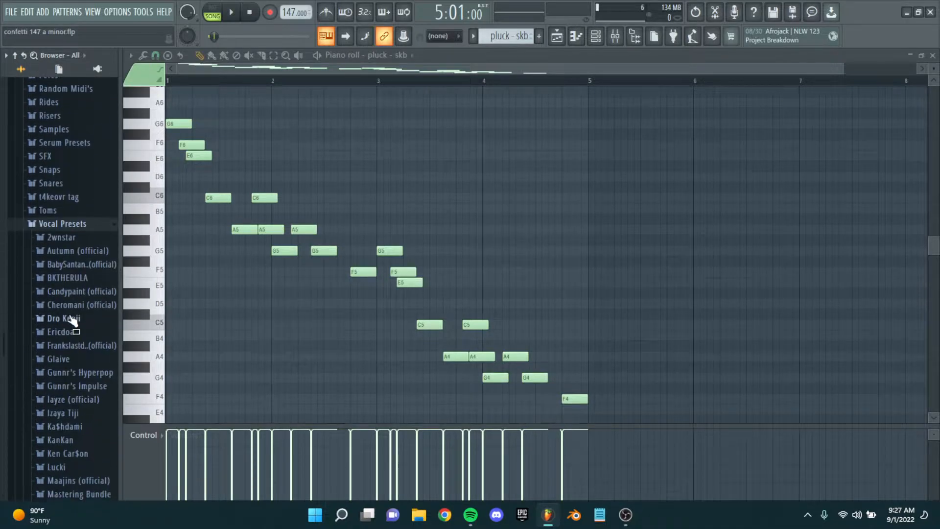
click(69, 225)
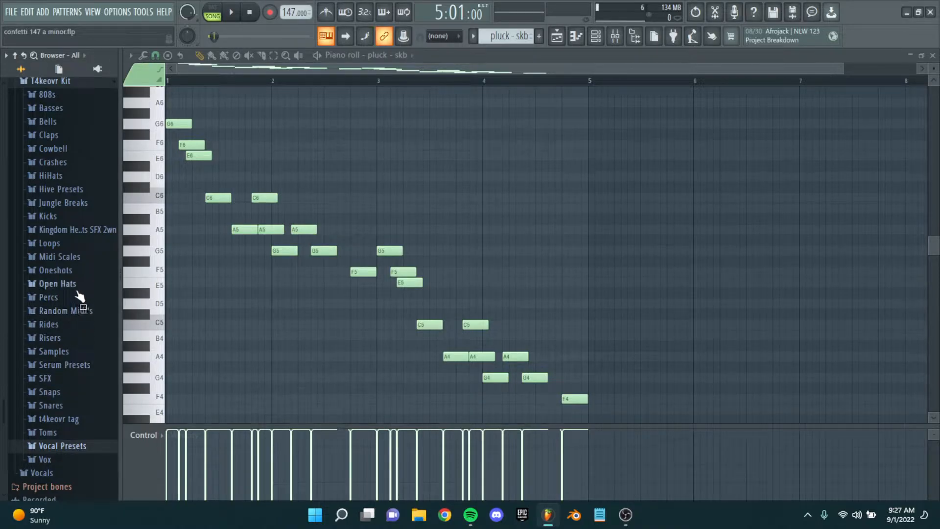
Step: Look into the kit's Midi Scales and Loops folders and collapse them again
click(77, 259)
click(76, 259)
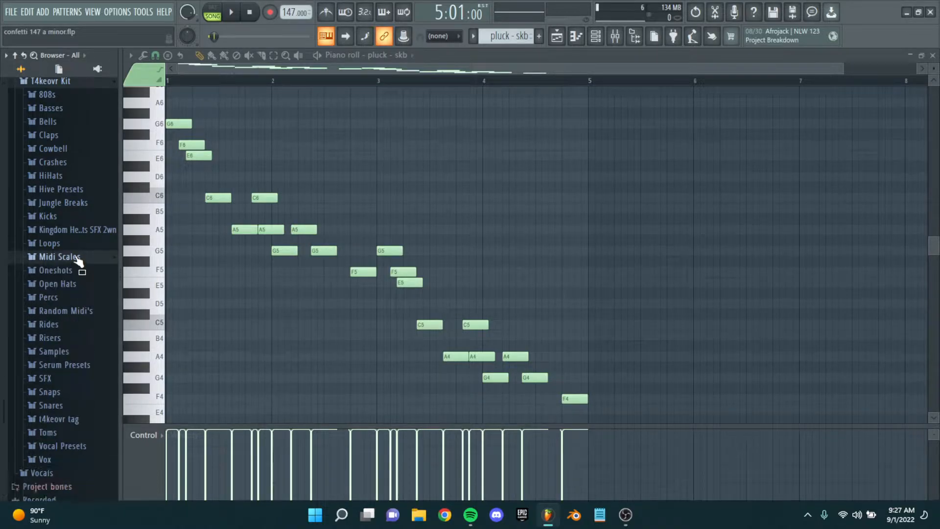
click(52, 243)
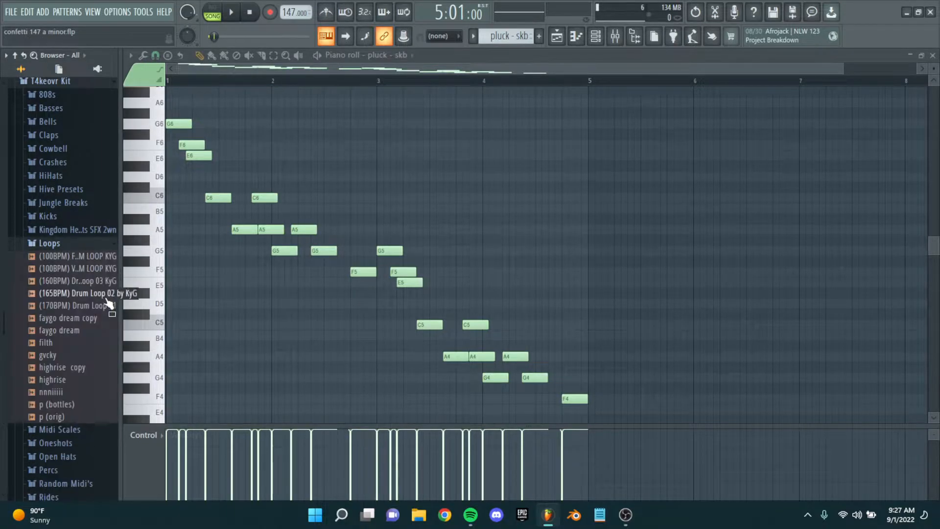
click(89, 244)
click(64, 245)
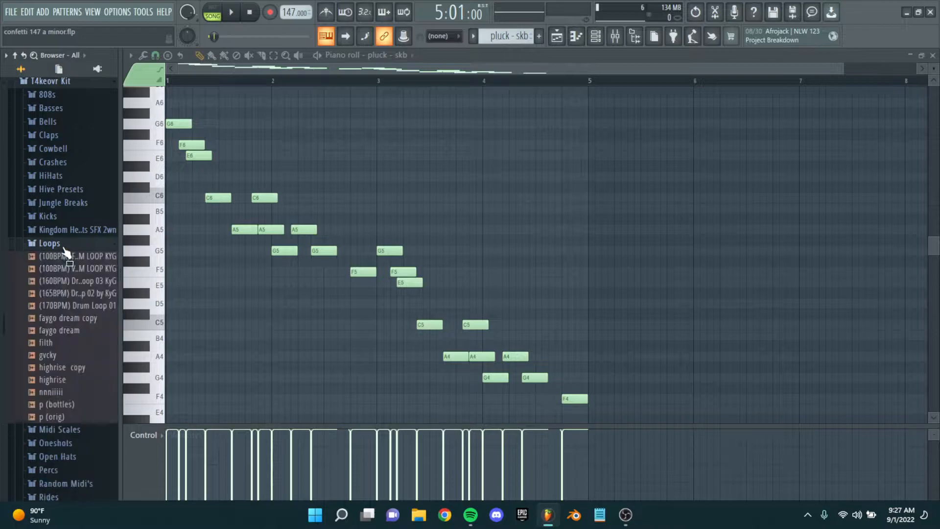
click(77, 243)
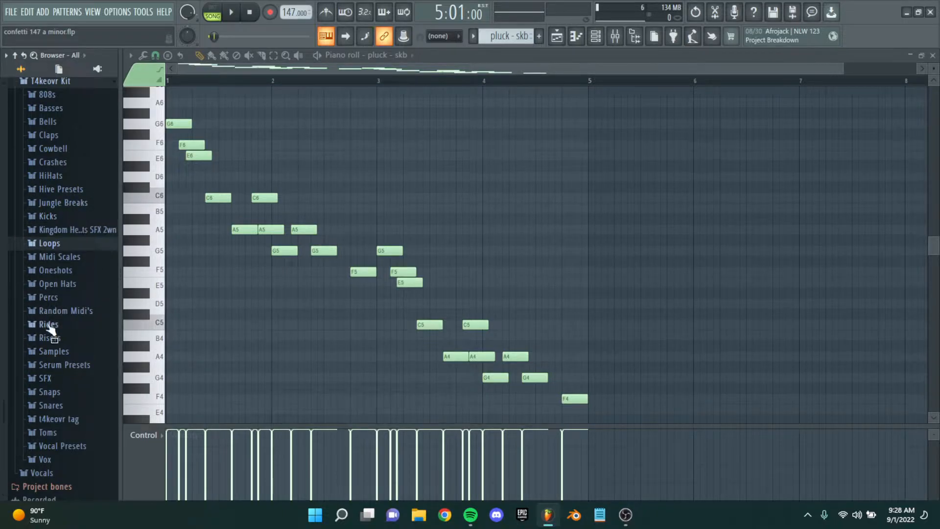
Step: Look through the kit's Oneshots folder, and collapse it together with the T4keovr Kit
click(62, 274)
scroll(62, 275, down, 5)
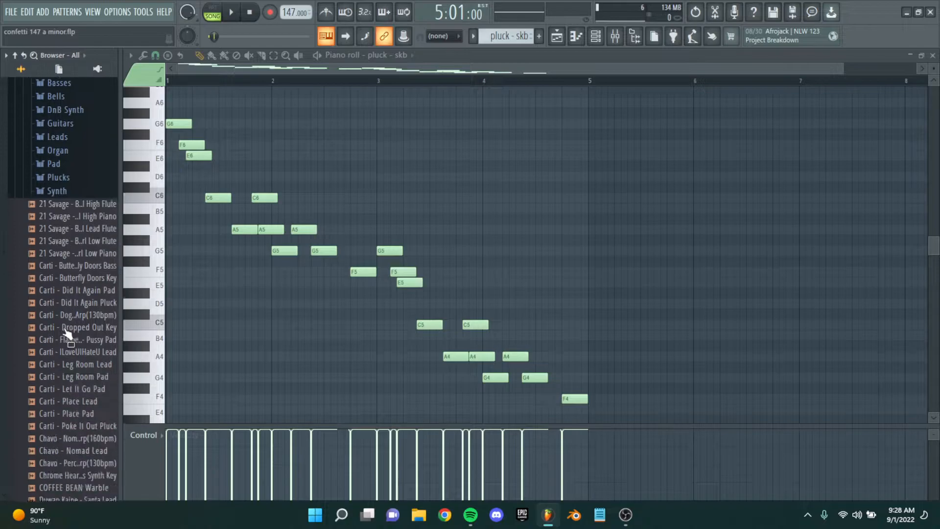
scroll(62, 274, up, 5)
click(60, 275)
scroll(78, 254, up, 4)
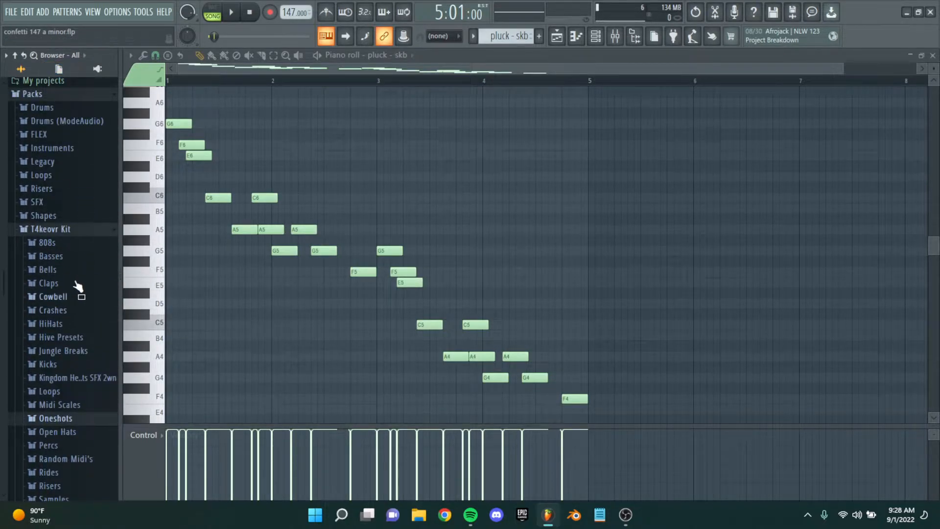
click(80, 230)
Step: Examine the pluck melody across its four bars and sound the C5 key as a reference note
drag(289, 287, 336, 266)
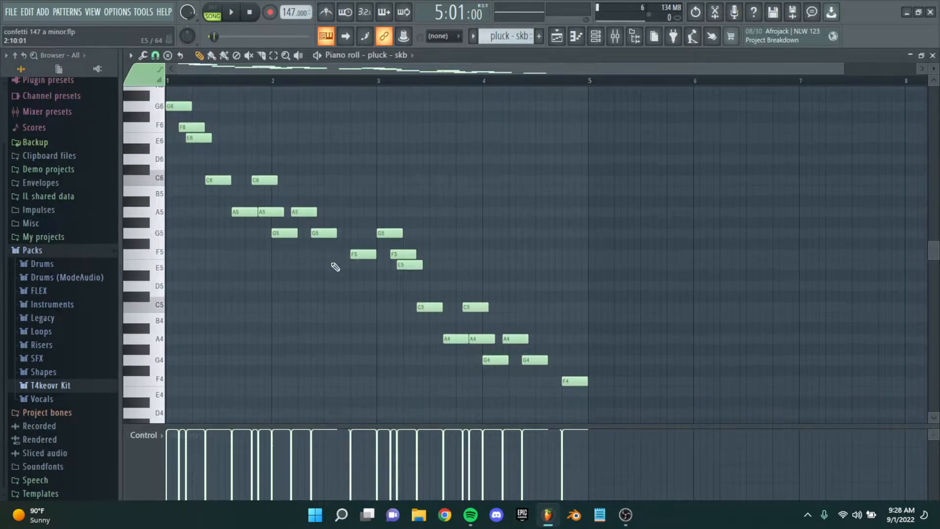
scroll(268, 203, up, 3)
scroll(268, 204, down, 1)
drag(268, 203, 461, 215)
scroll(176, 141, up, 3)
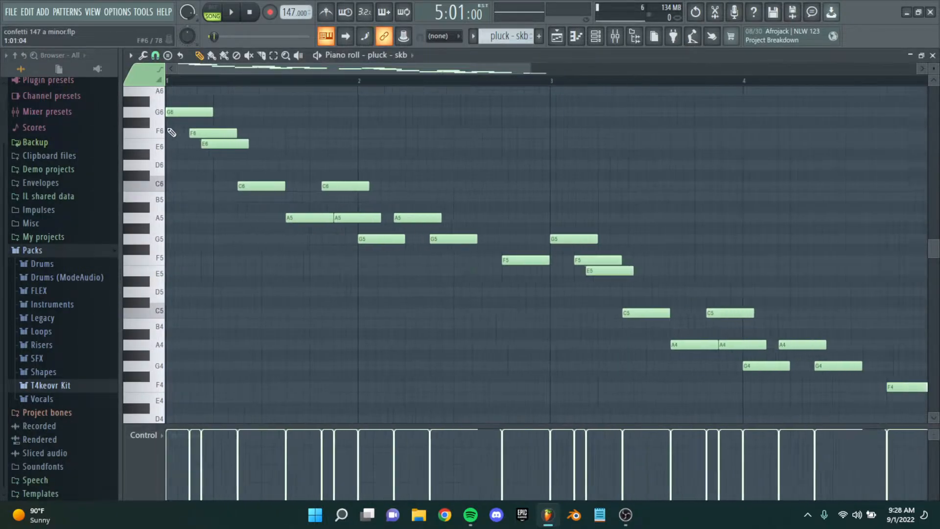
click(161, 311)
click(163, 315)
click(165, 316)
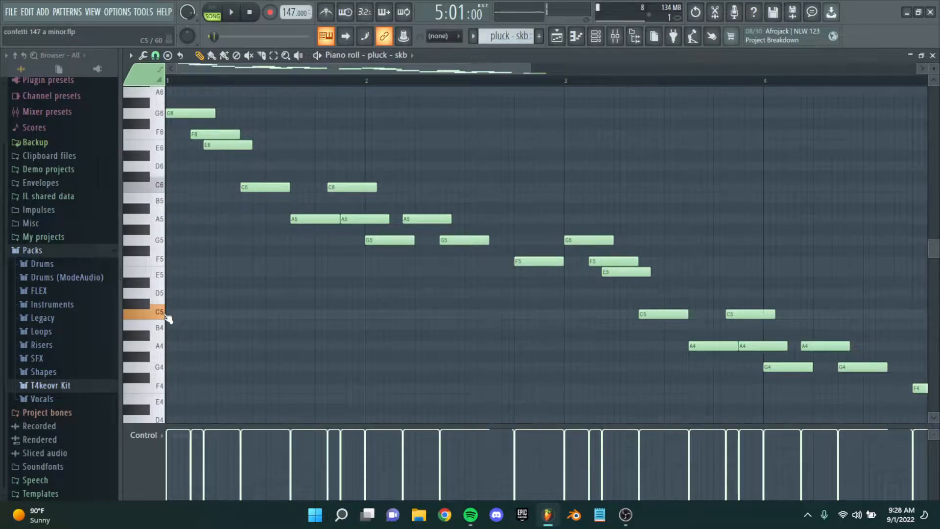
scroll(203, 271, down, 4)
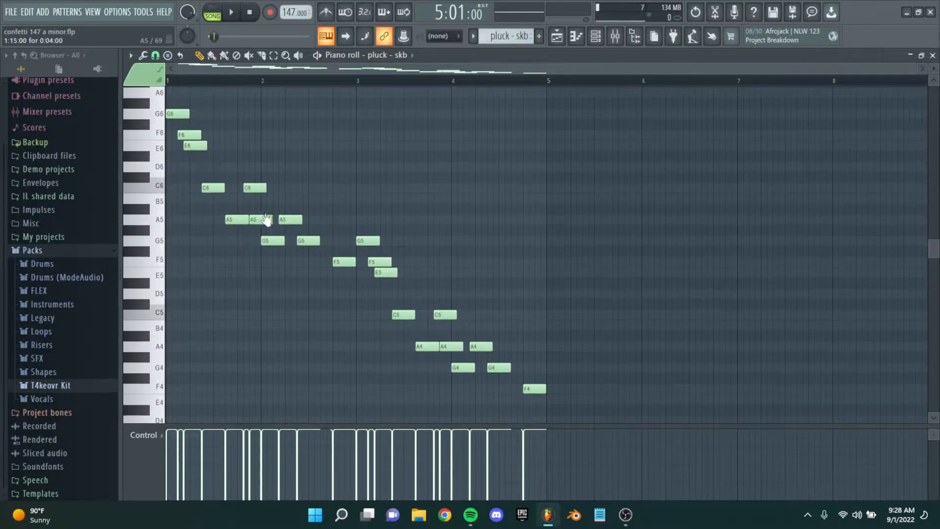
Step: Select the pluck notes in bars 1 and 2, from the opening G6 down to F5
scroll(142, 147, up, 2)
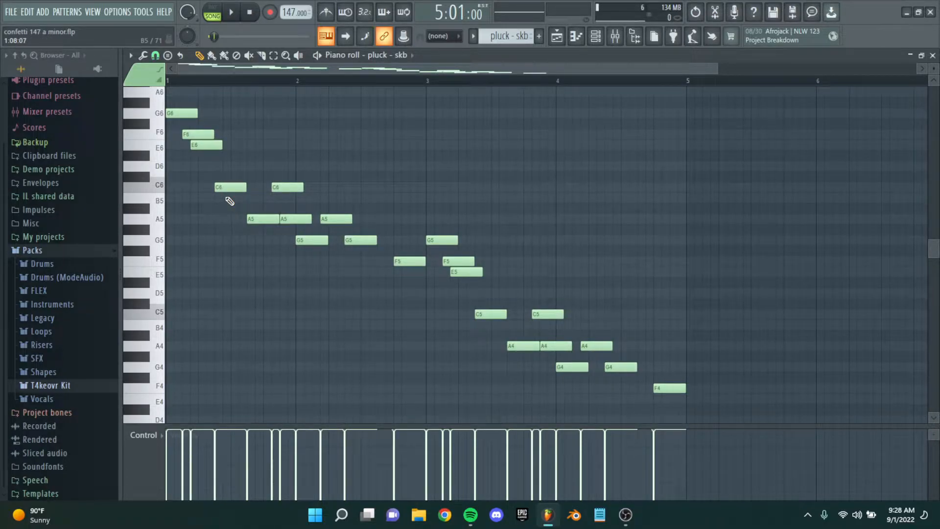
scroll(226, 198, up, 3)
drag(227, 198, 277, 205)
scroll(288, 210, down, 2)
drag(412, 286, 98, 97)
scroll(289, 197, up, 3)
drag(290, 197, 366, 201)
scroll(294, 172, down, 3)
scroll(194, 137, up, 3)
drag(189, 136, 209, 146)
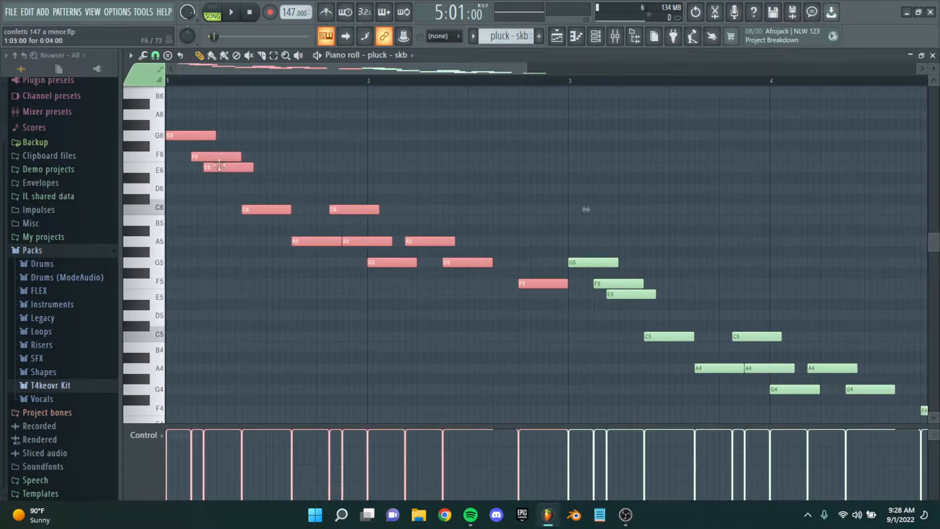
Step: Examine the descending notes at the start of the pluck melody, and clear the selection
scroll(234, 167, down, 3)
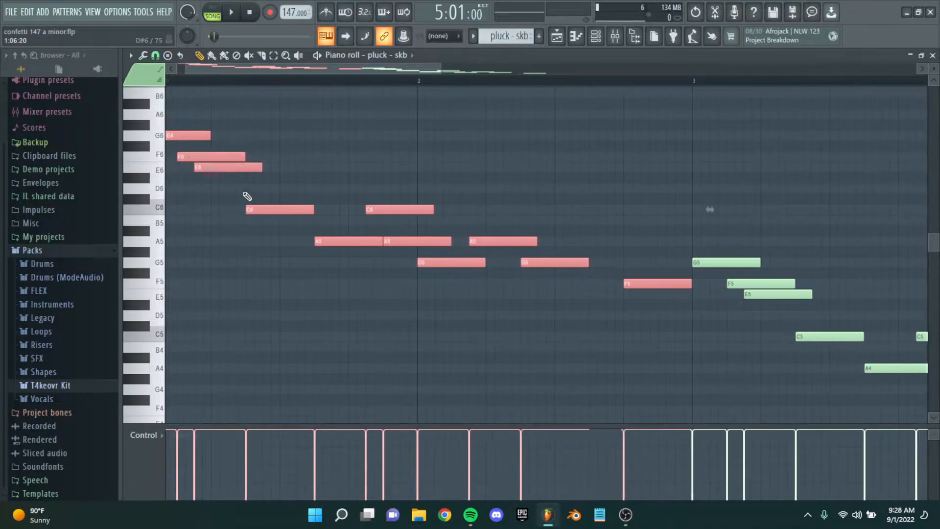
scroll(230, 161, up, 3)
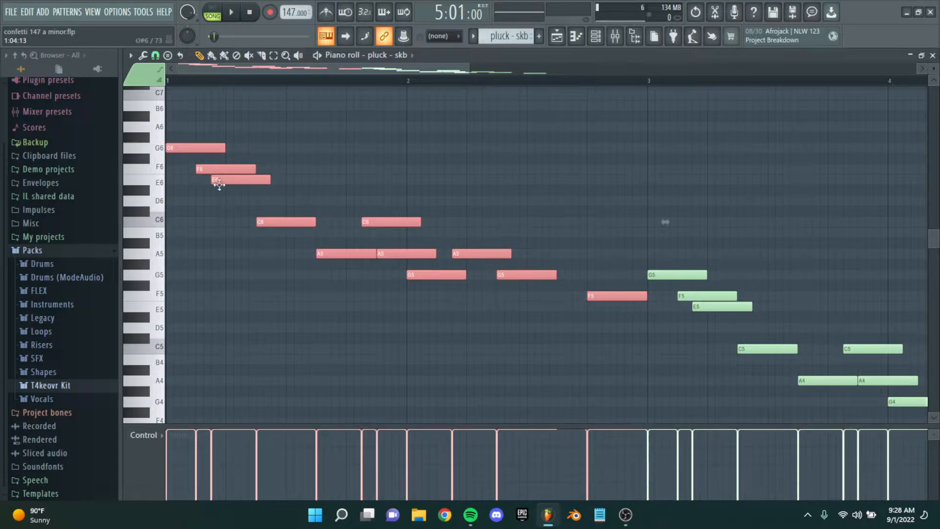
scroll(219, 187, up, 3)
scroll(222, 188, down, 3)
ctrl+click(234, 200)
scroll(234, 202, down, 4)
scroll(237, 245, down, 2)
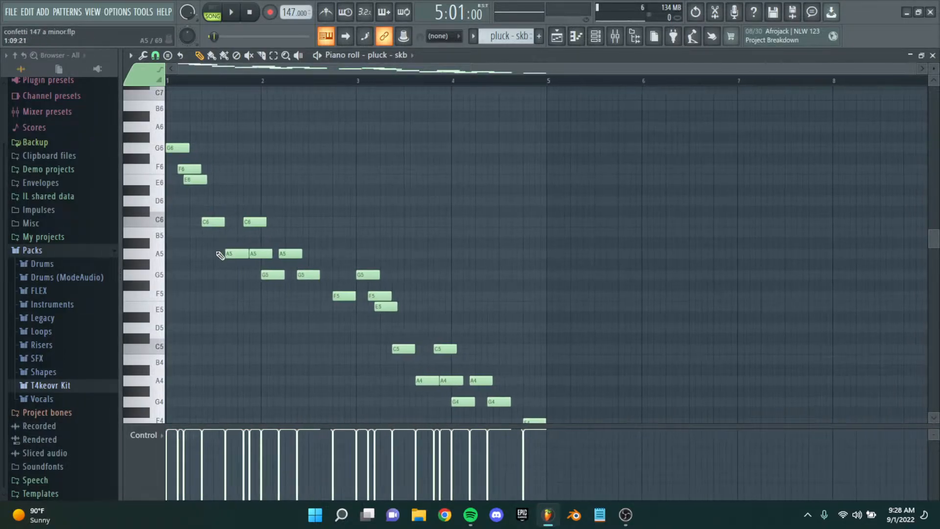
Step: Play the pluck pattern on its own and stop playback
scroll(218, 251, up, 4)
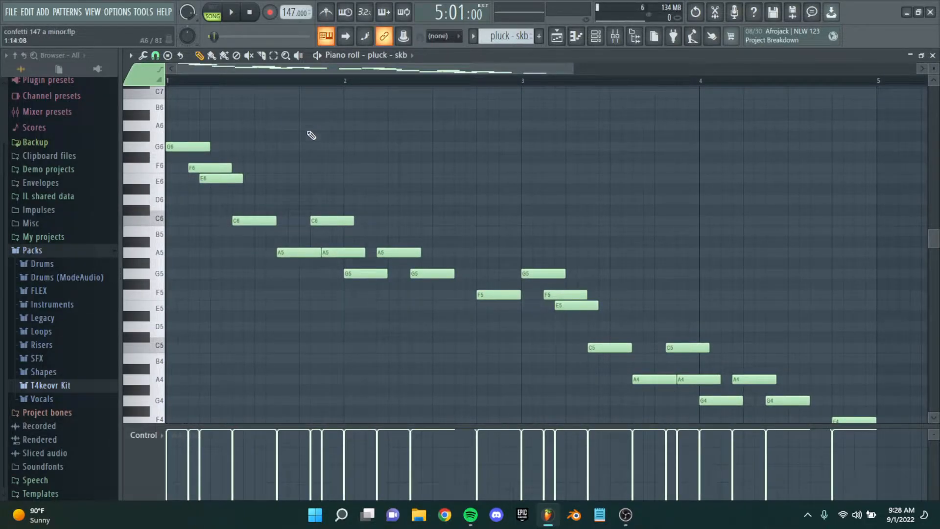
scroll(230, 191, down, 2)
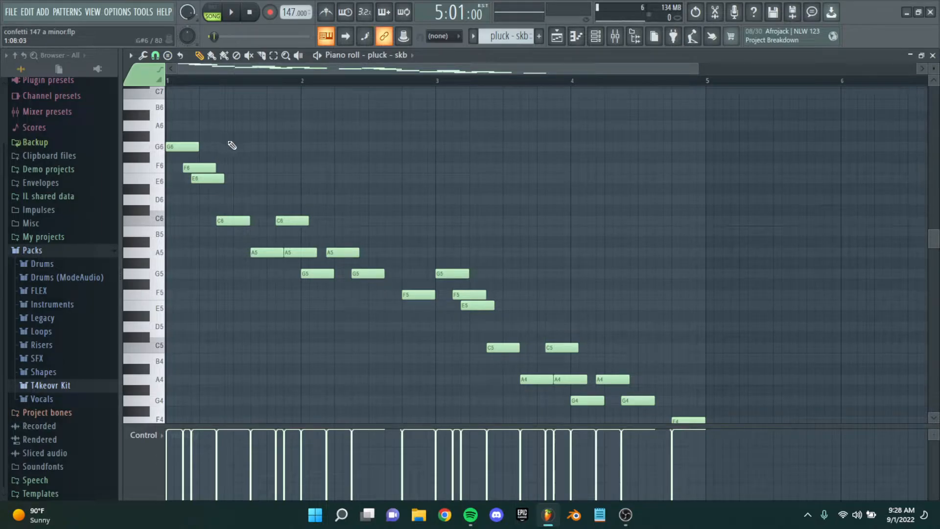
scroll(234, 146, up, 2)
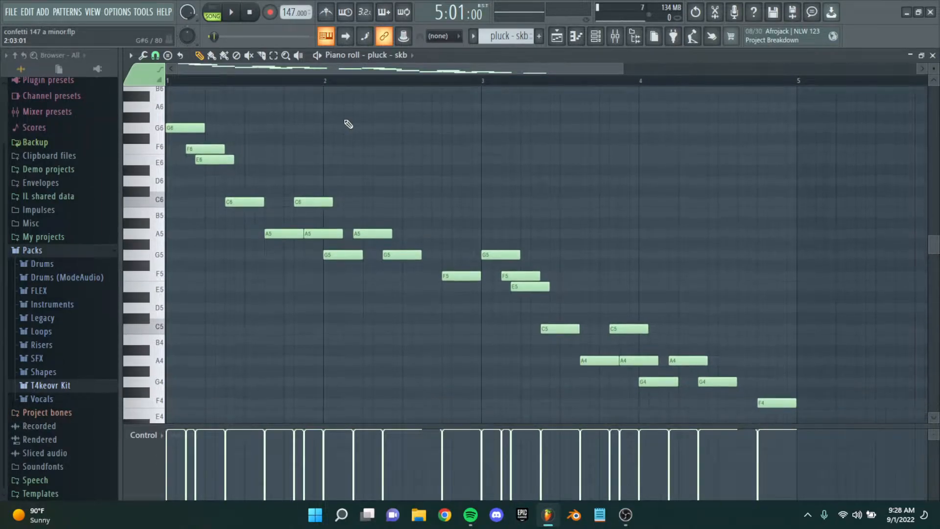
key(space)
scroll(346, 174, down, 2)
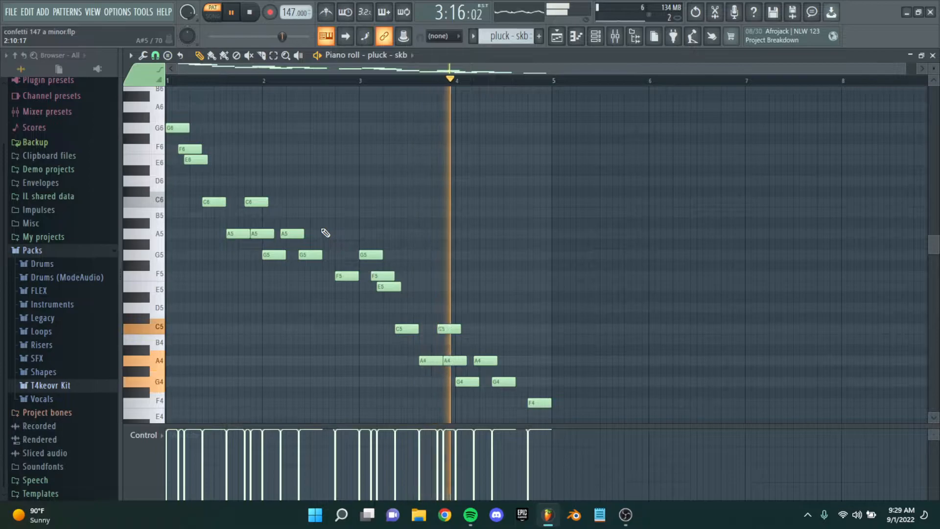
key(space)
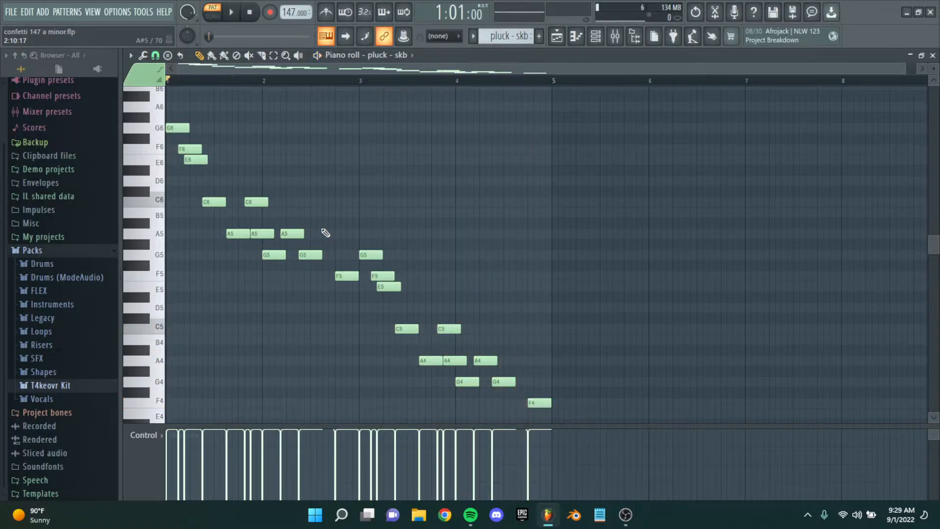
Step: Copy the pluck notes of bars 1 and 2 into bars 3 and 4, try the copy an octave lower, and delete it
scroll(317, 230, up, 2)
drag(389, 292, 142, 116)
key(ctrl+b)
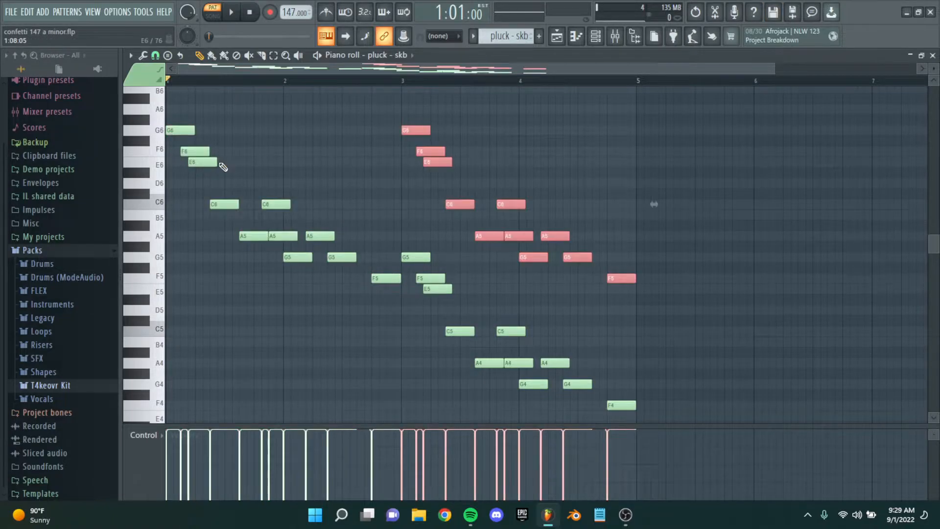
key(ctrl+Down)
key(ctrl+Up)
key(Delete)
scroll(387, 184, down, 1)
scroll(460, 179, down, 1)
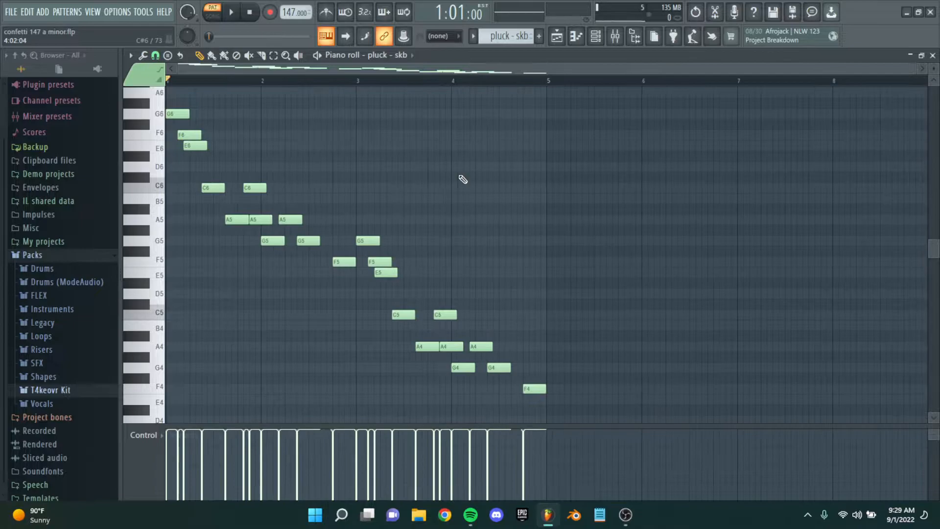
Step: Highlight the pluck notes in bars 3 and 4, and clear the selection
drag(553, 404, 373, 183)
ctrl+click(365, 184)
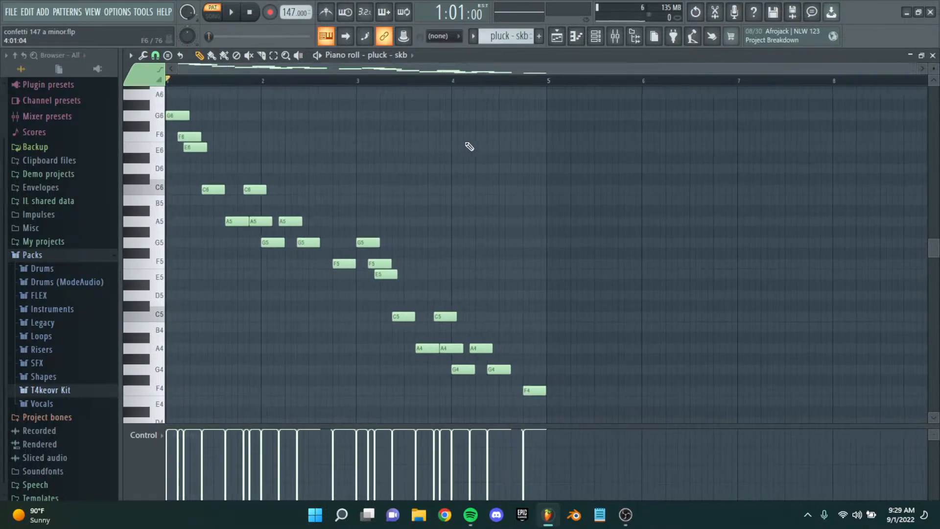
drag(573, 258, 430, 115)
drag(428, 157, 432, 163)
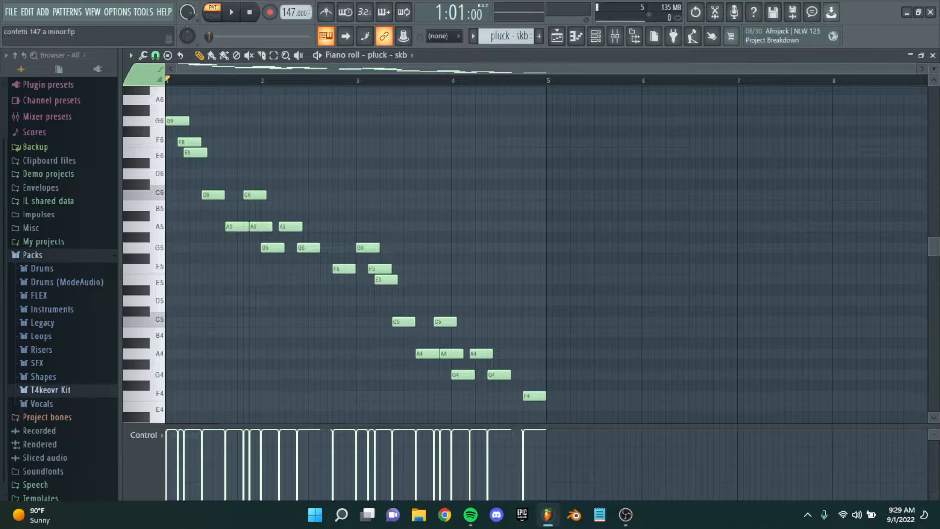
Step: Return from the pluck piano roll to the arrangement and set the playback position to the start of bar 37
click(933, 55)
scroll(430, 195, down, 4)
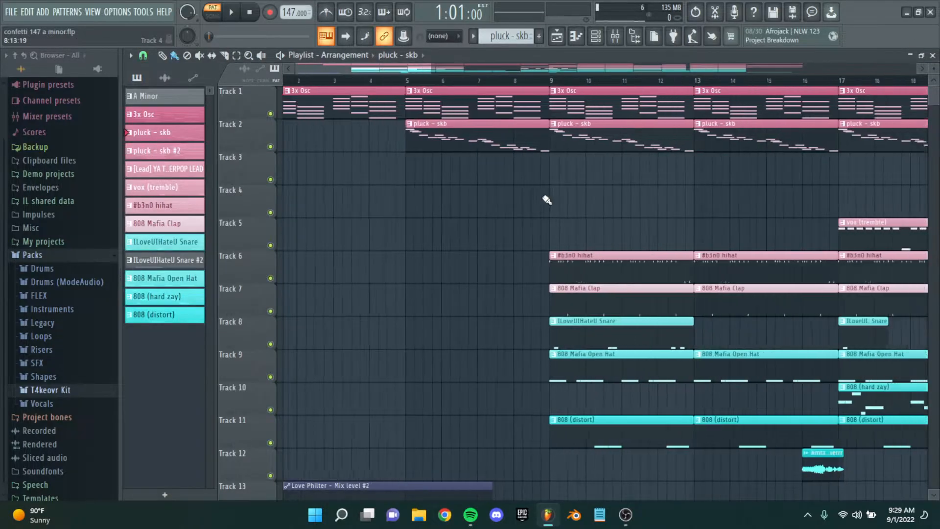
drag(571, 257, 304, 245)
scroll(720, 174, down, 2)
drag(756, 176, 573, 180)
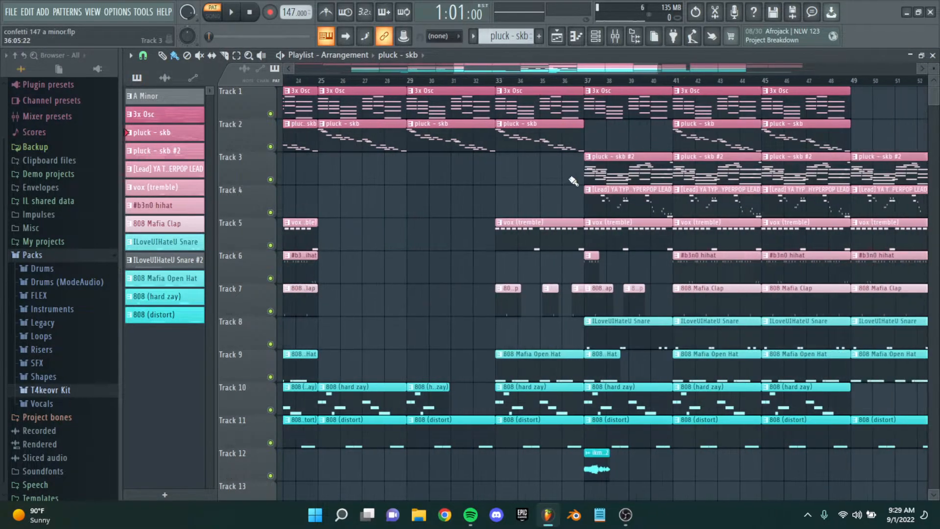
scroll(587, 174, up, 4)
scroll(588, 175, up, 4)
click(623, 82)
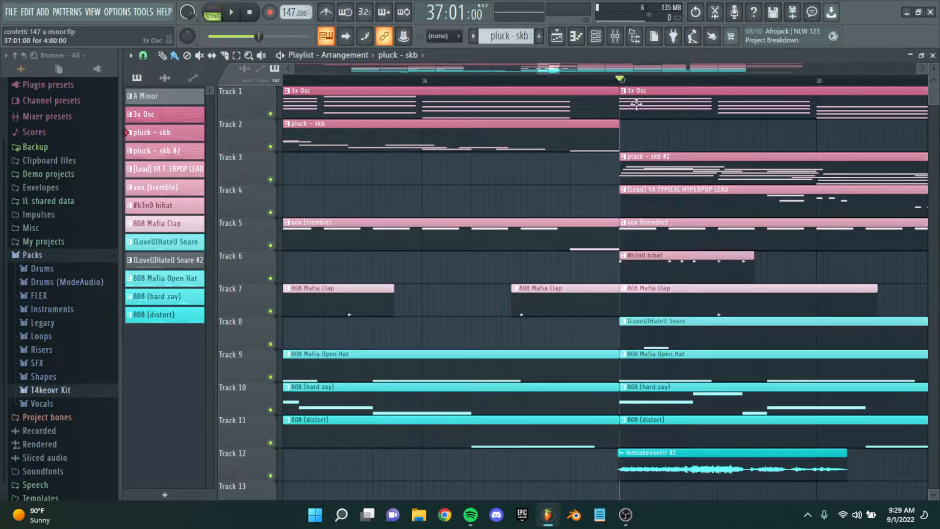
Step: Open the pluck - skb #2 pattern from Track 3 at bar 37, play it on its own, and stop playback
drag(634, 137, 535, 144)
scroll(535, 143, down, 3)
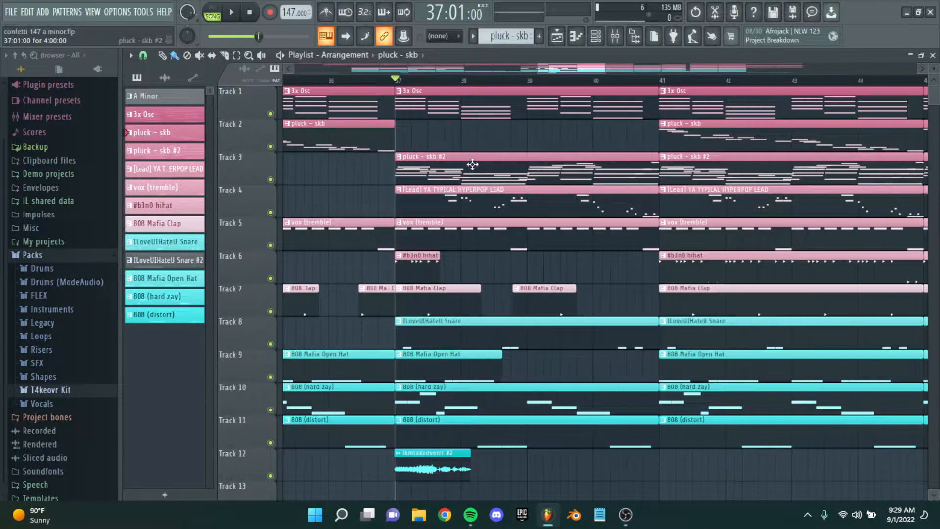
double_click(472, 164)
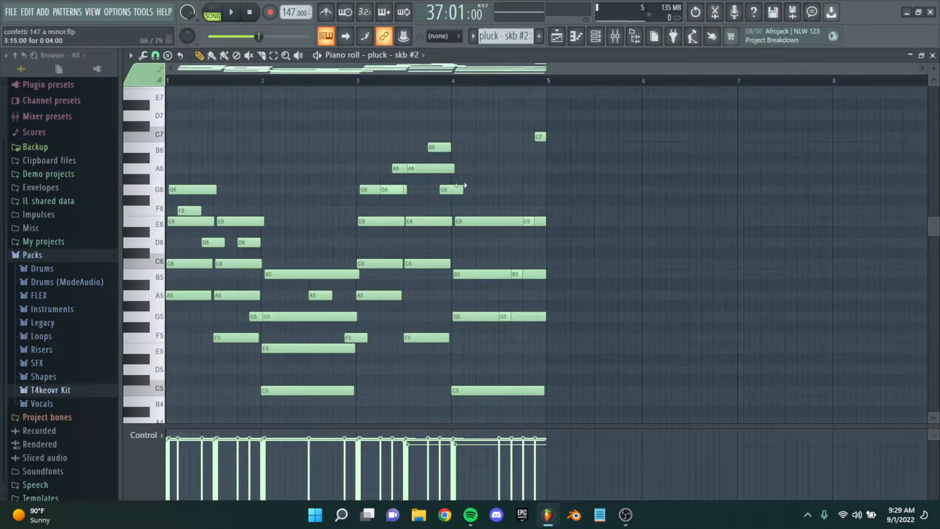
scroll(376, 185, up, 3)
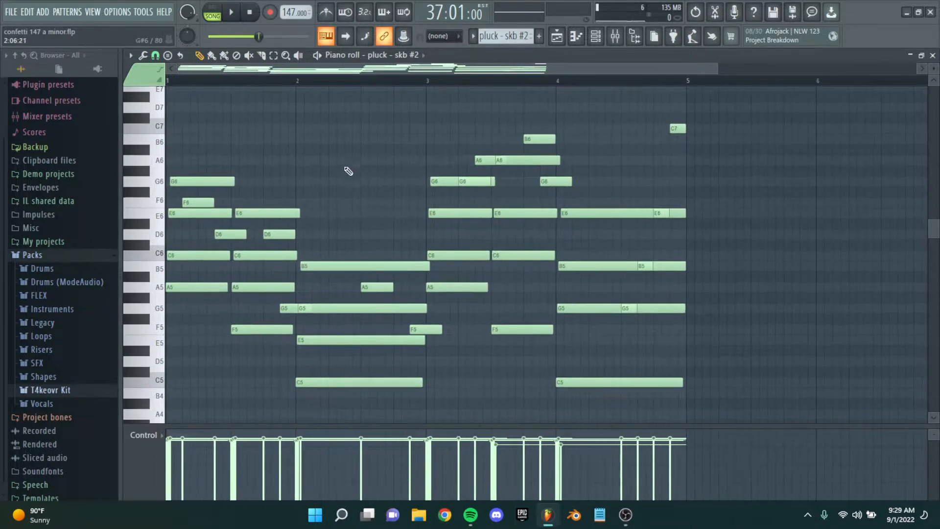
click(318, 56)
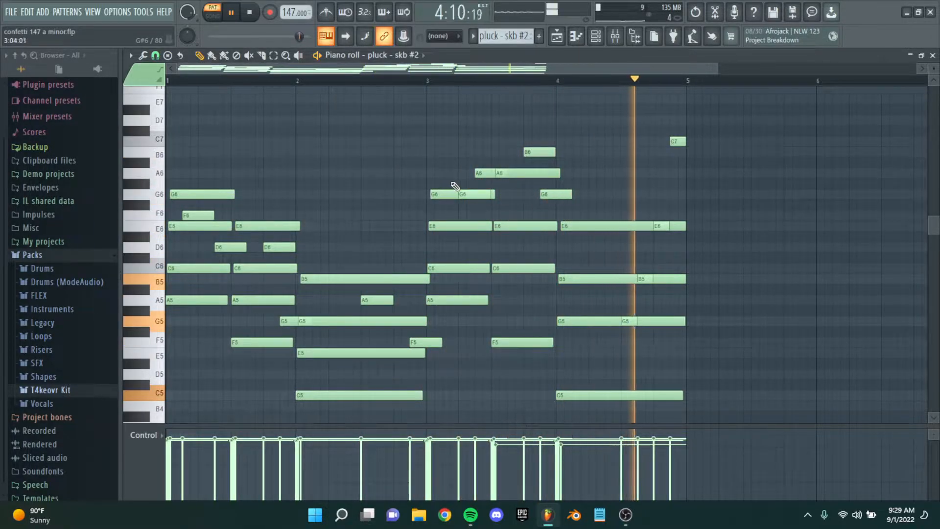
scroll(474, 184, down, 1)
key(space)
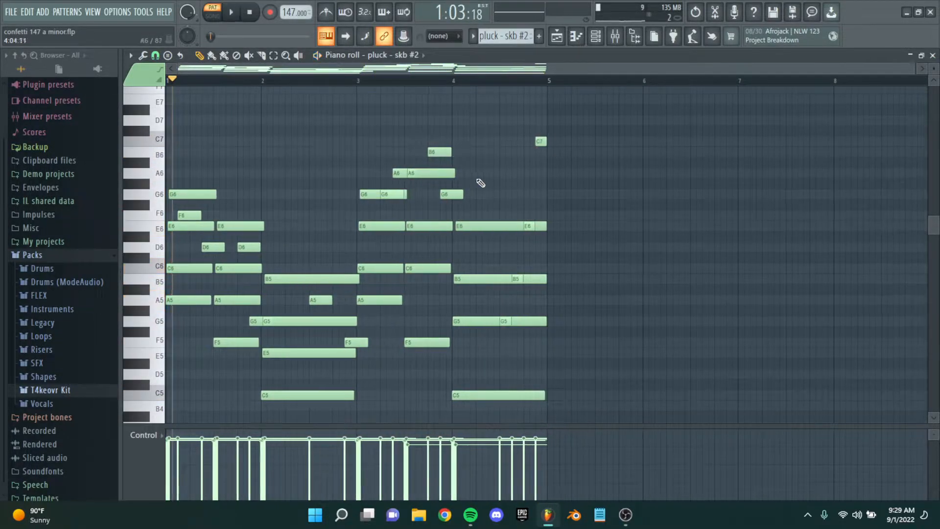
Step: Return to the arrangement, examine the clips around bars 37 to 41, and open the YA TYPICAL HYPERPOP LEAD pattern from Track 4
click(932, 55)
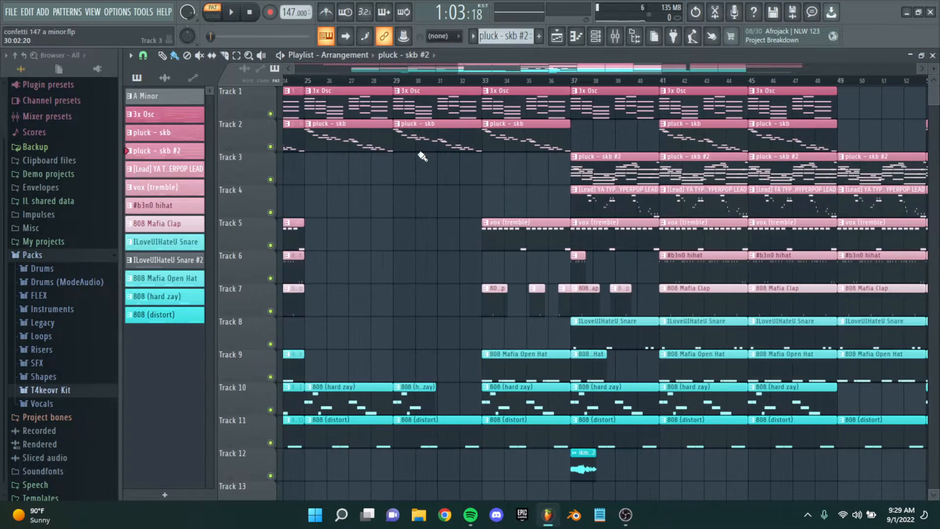
scroll(522, 160, down, 2)
scroll(594, 172, up, 4)
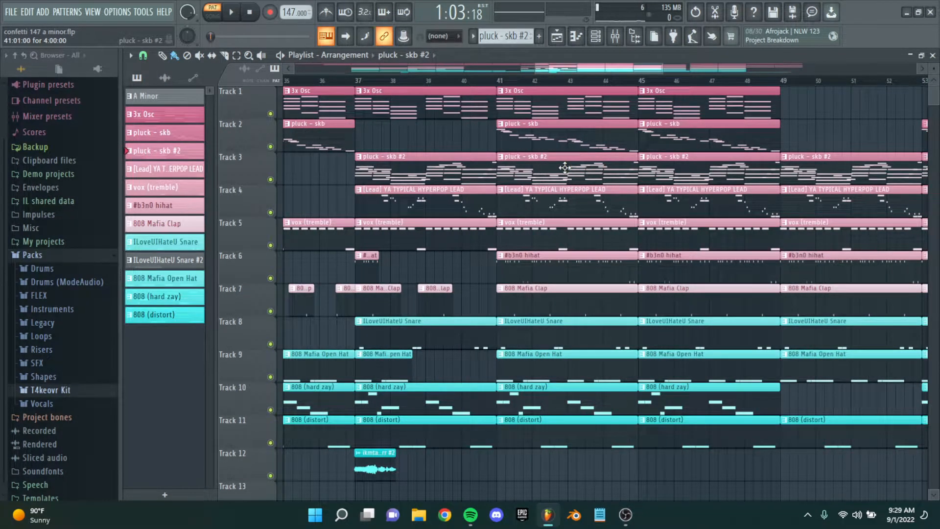
scroll(496, 206, up, 2)
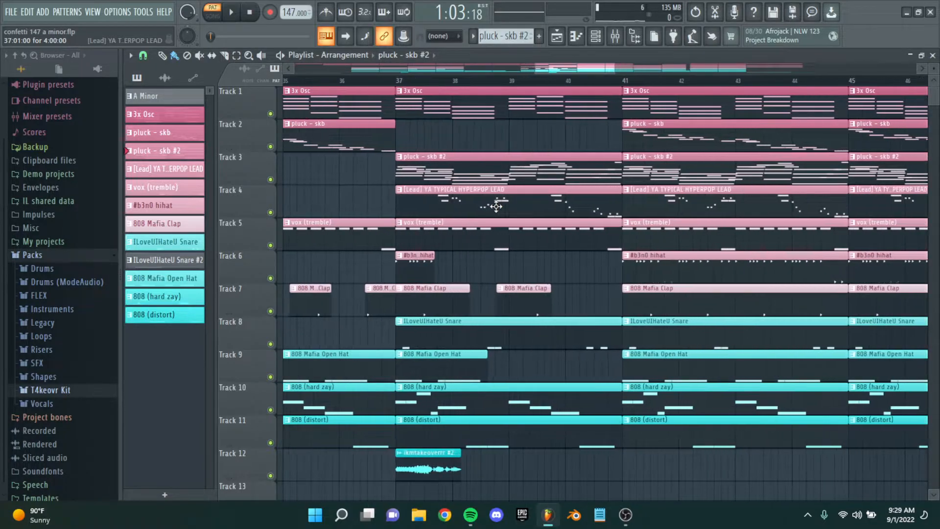
scroll(402, 147, up, 5)
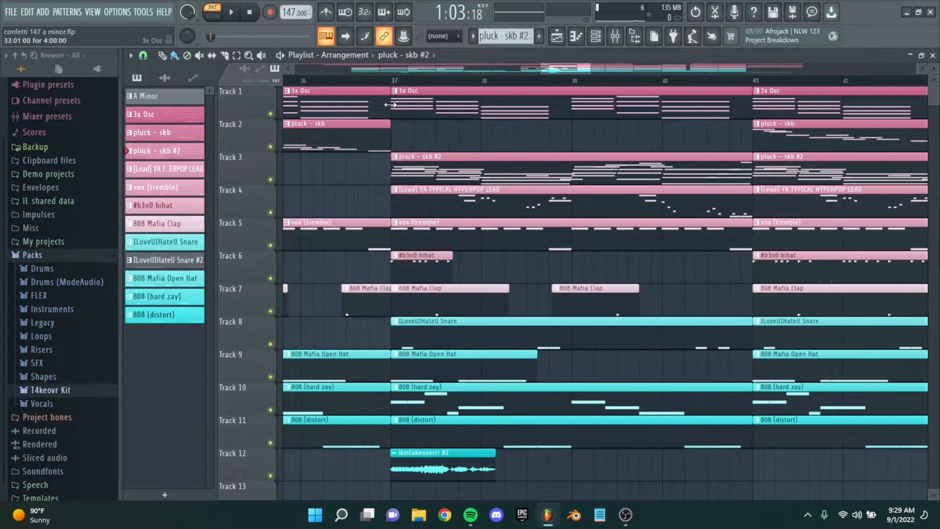
scroll(490, 152, down, 3)
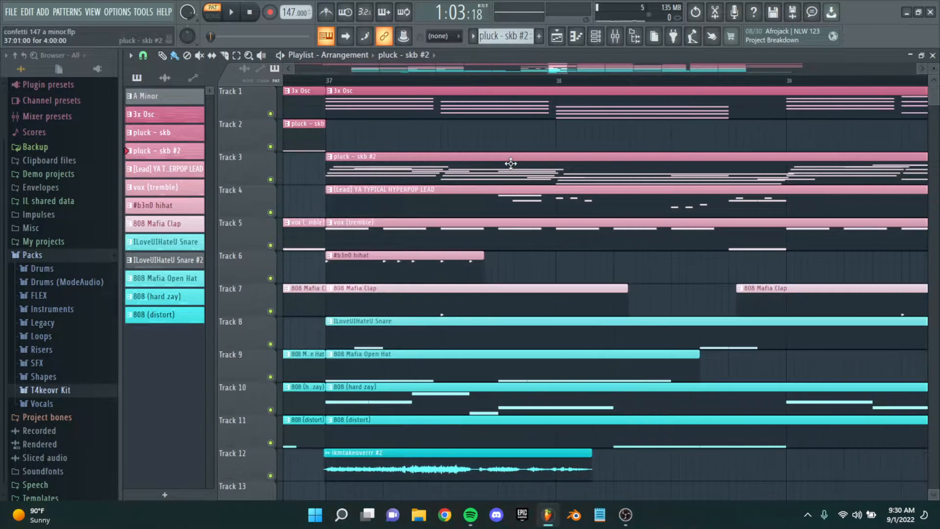
drag(732, 147, 614, 170)
scroll(615, 170, down, 2)
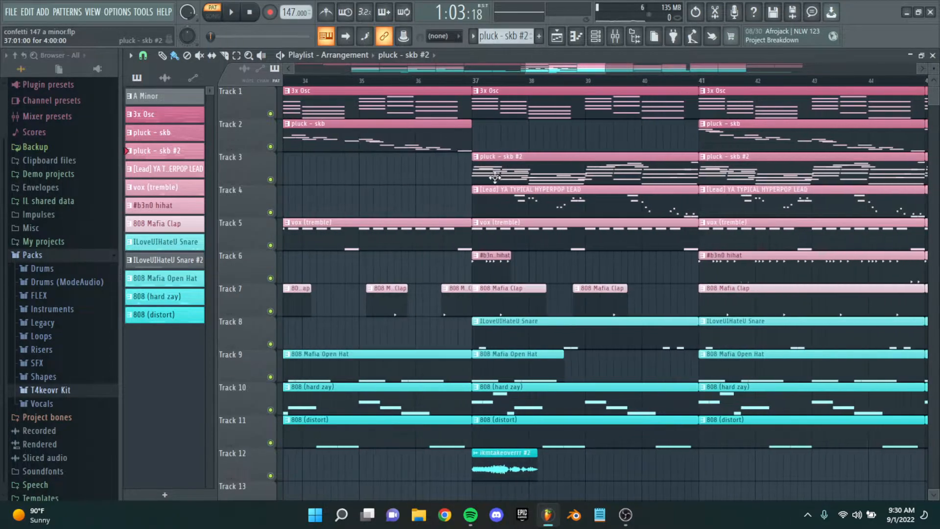
scroll(499, 181, up, 3)
drag(739, 206, 708, 227)
double_click(597, 203)
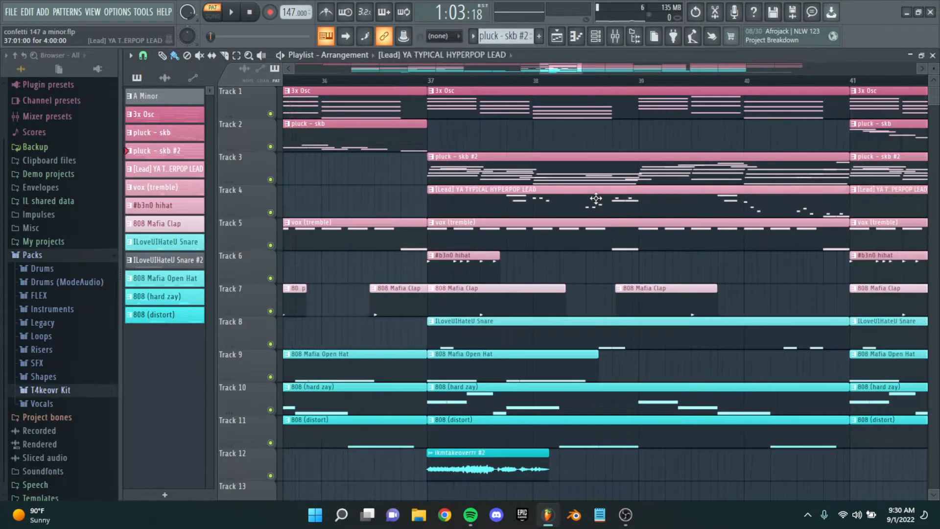
Step: Play the hyperpop lead pattern on its own and stop playback
drag(511, 133, 544, 96)
scroll(342, 245, up, 1)
drag(343, 250, 504, 198)
scroll(401, 185, up, 1)
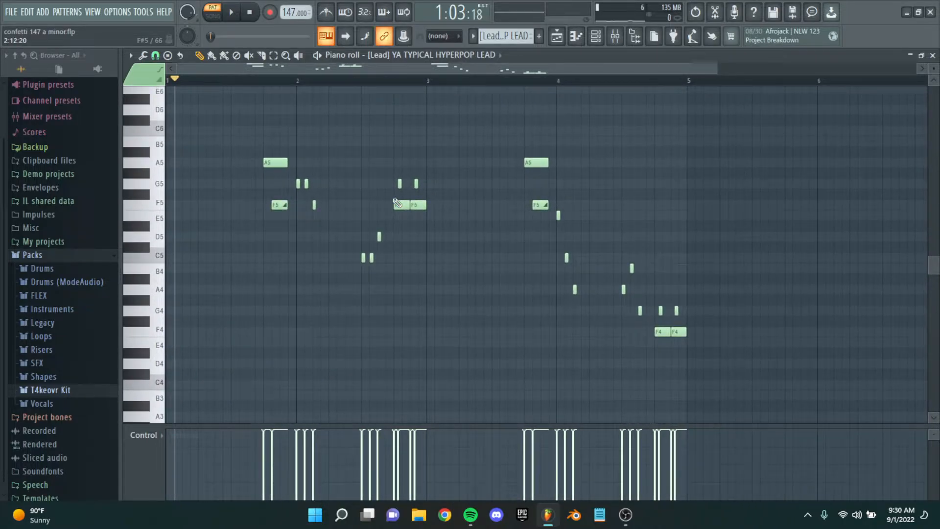
drag(185, 85, 140, 110)
scroll(228, 130, up, 1)
drag(248, 146, 309, 156)
scroll(266, 143, down, 1)
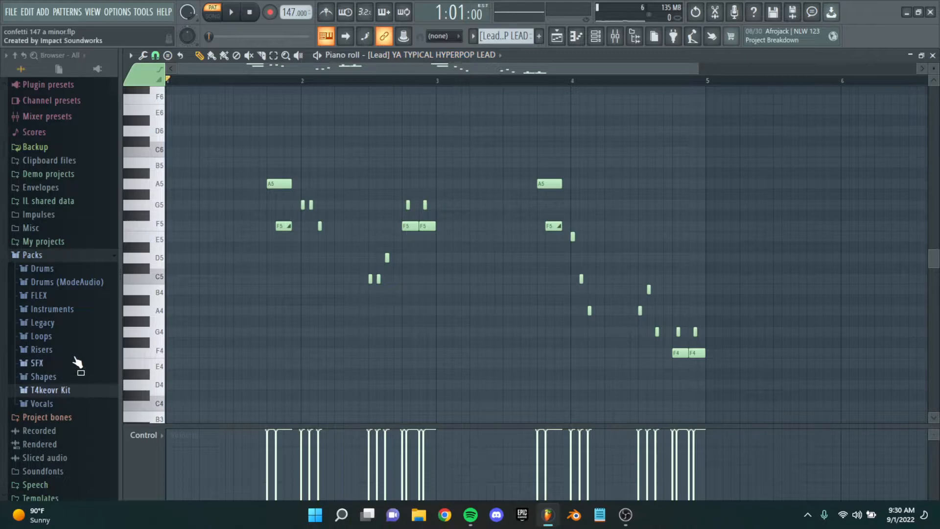
click(318, 55)
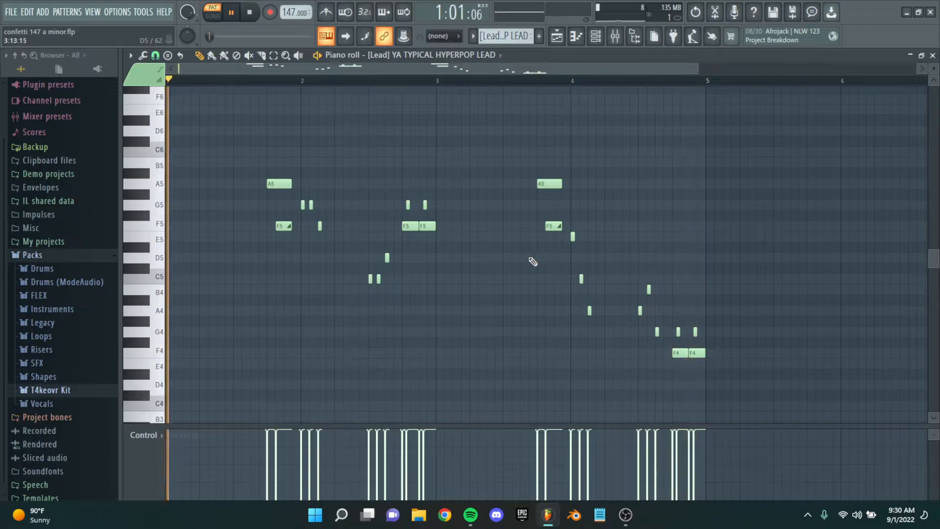
scroll(423, 256, up, 2)
key(space)
Step: Examine the note layout across all four bars of the lead pattern, and clear the selection
scroll(352, 249, down, 3)
scroll(411, 224, up, 4)
scroll(220, 147, up, 4)
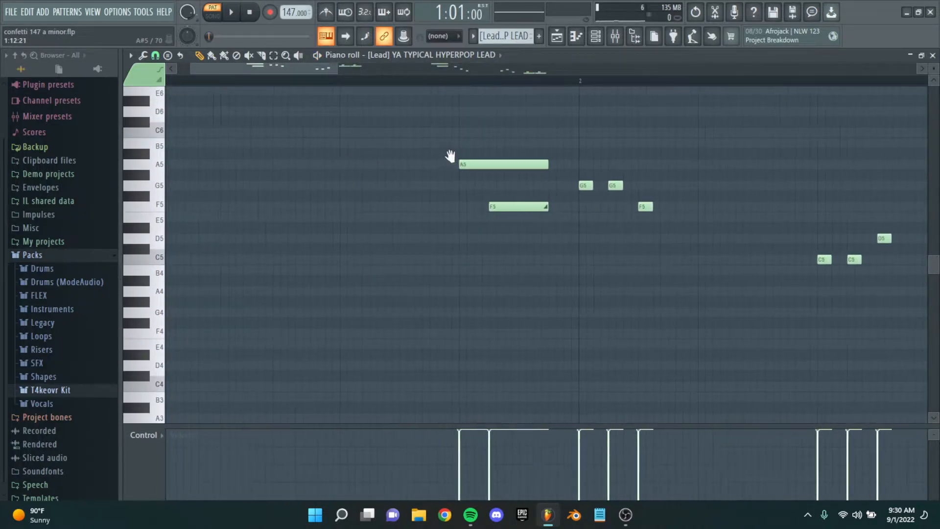
drag(451, 157, 428, 181)
scroll(429, 187, down, 4)
scroll(465, 198, down, 2)
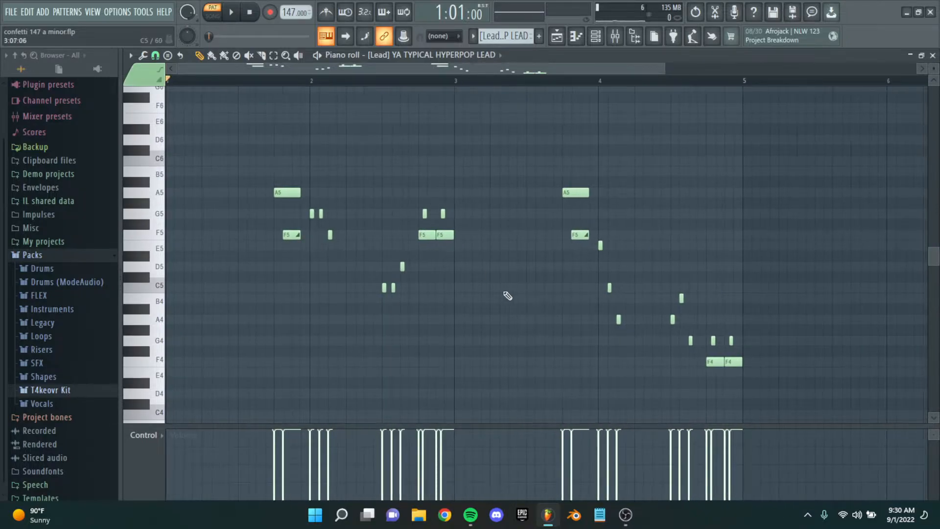
scroll(487, 213, down, 2)
drag(625, 376, 357, 158)
ctrl+click(360, 164)
Step: Examine the A5 note at the end of bar 1 and select the F5 slide note beneath it
scroll(319, 179, up, 3)
drag(312, 179, 402, 157)
scroll(344, 193, up, 2)
drag(365, 189, 417, 183)
scroll(357, 200, up, 2)
drag(319, 185, 344, 206)
scroll(316, 160, up, 2)
click(320, 164)
scroll(345, 207, up, 2)
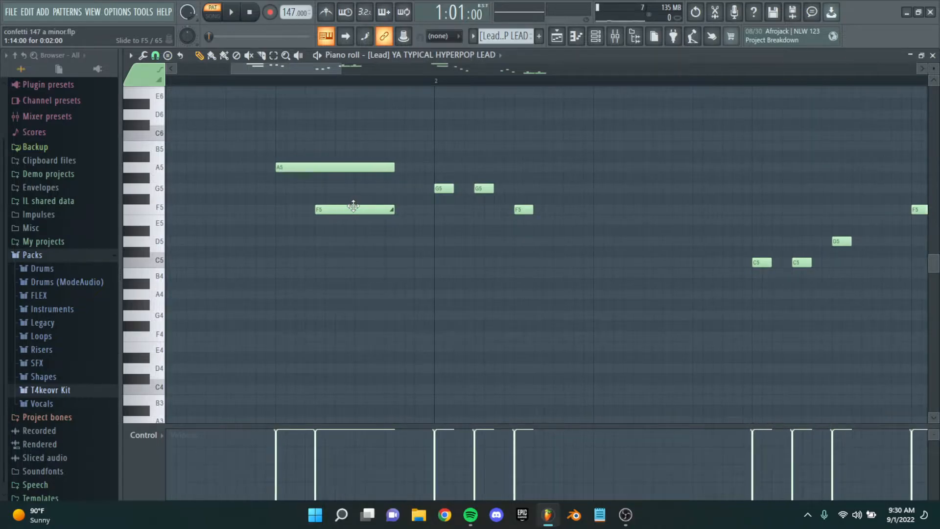
click(371, 209)
scroll(431, 232, down, 3)
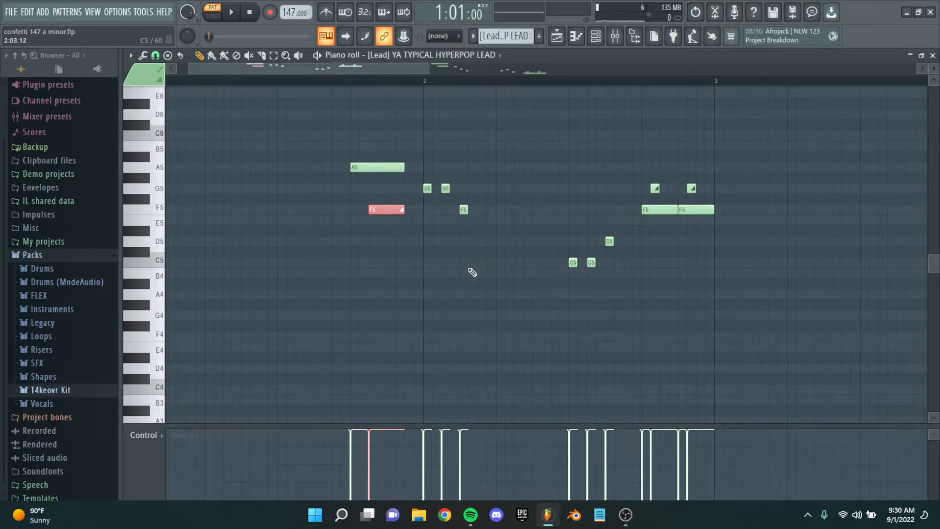
Step: Highlight the two short G5 notes and the short F5 note at the start of bar 2
drag(470, 269, 444, 275)
scroll(445, 274, up, 3)
scroll(444, 274, down, 4)
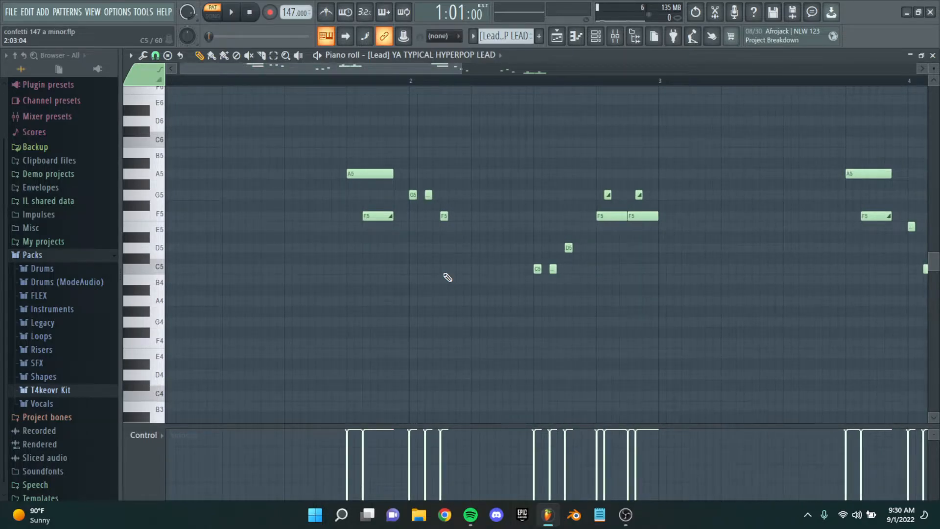
scroll(444, 277, up, 2)
scroll(431, 262, up, 1)
scroll(420, 232, down, 2)
scroll(410, 215, up, 2)
drag(479, 243, 371, 174)
scroll(413, 216, down, 2)
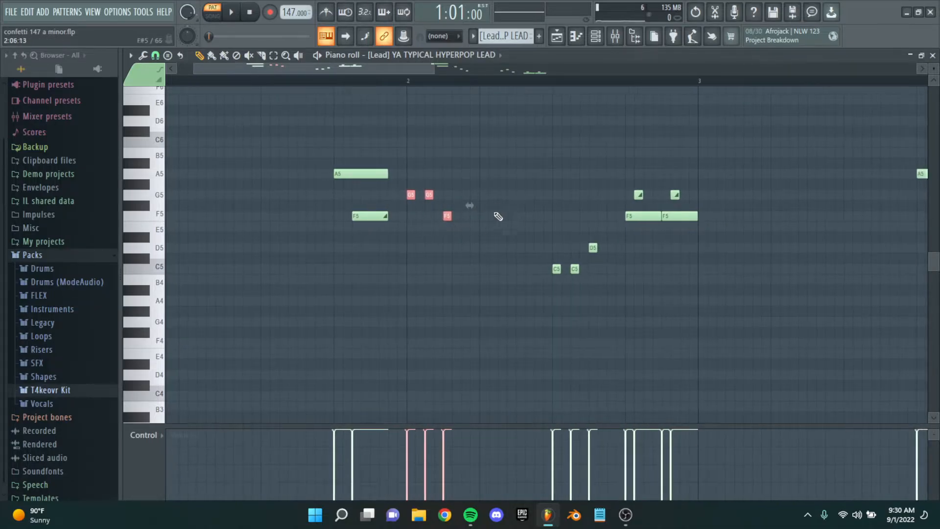
scroll(497, 210, down, 2)
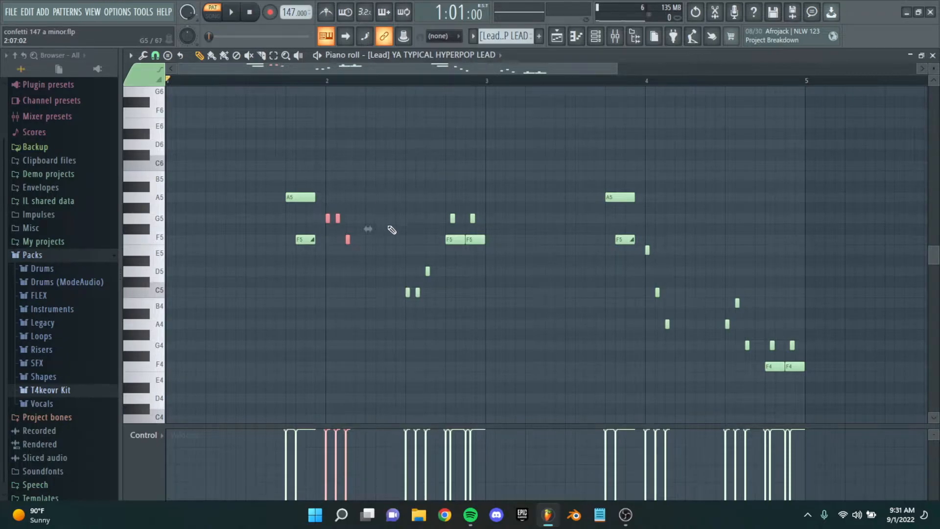
Step: Clear the selection of the short notes and view the whole lead melody
scroll(384, 225, up, 2)
scroll(337, 215, up, 2)
scroll(365, 213, down, 3)
scroll(346, 285, up, 3)
drag(356, 220, 375, 185)
scroll(375, 185, down, 2)
ctrl+click(388, 167)
scroll(361, 255, down, 2)
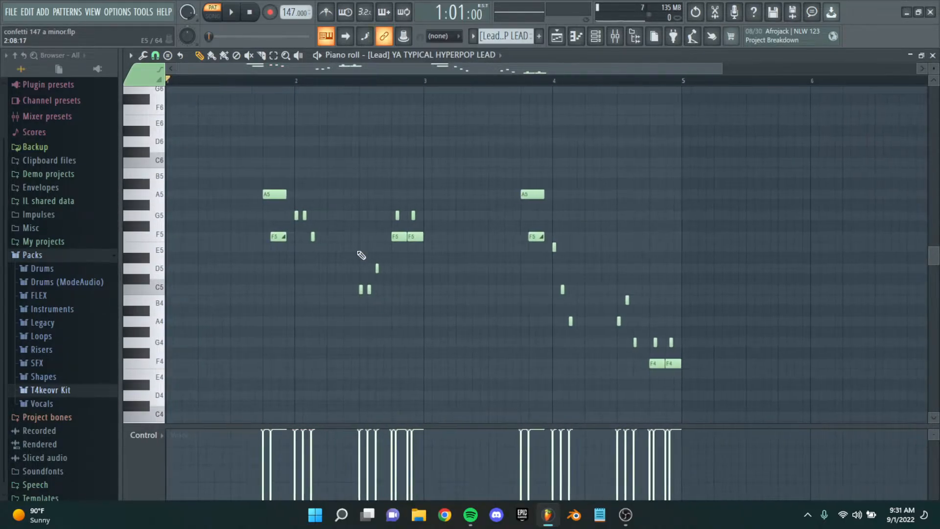
Step: Highlight the short G5, F5, C5 and D5 notes in bar 2 of the lead, and clear the selection
scroll(362, 255, up, 2)
scroll(335, 267, up, 3)
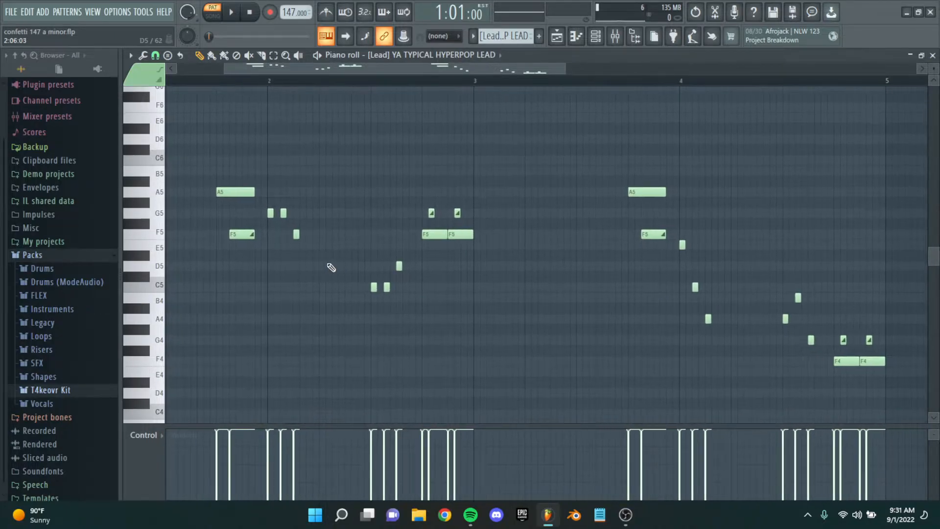
drag(315, 247, 335, 240)
drag(492, 305, 293, 169)
scroll(413, 218, down, 4)
scroll(260, 238, up, 4)
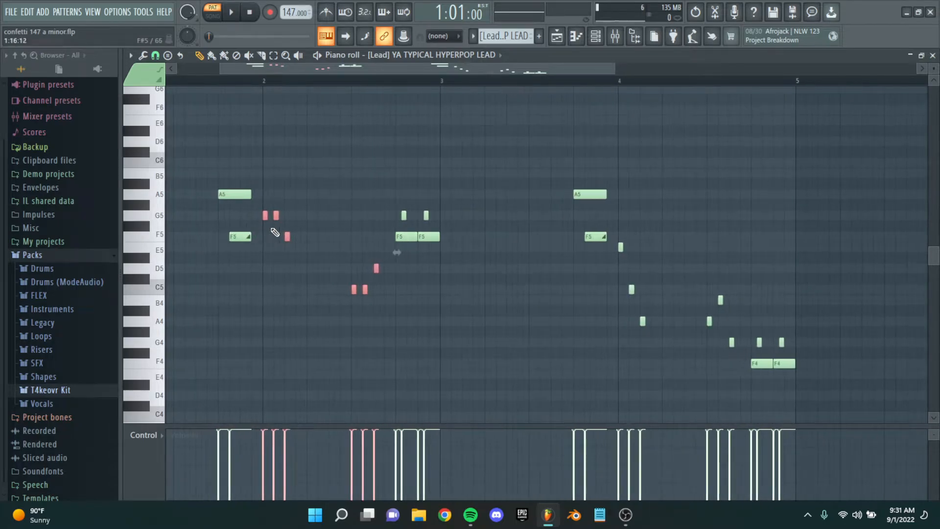
drag(261, 230, 342, 225)
ctrl+click(384, 157)
scroll(414, 151, down, 4)
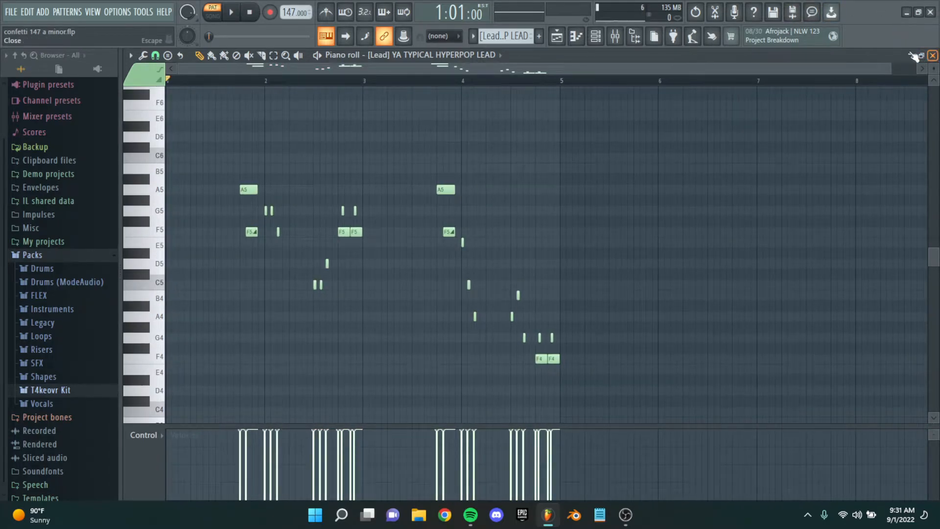
Step: Return to the arrangement and open the vox (tremble) pattern from Track 5 at bar 37
click(932, 56)
drag(491, 262, 477, 253)
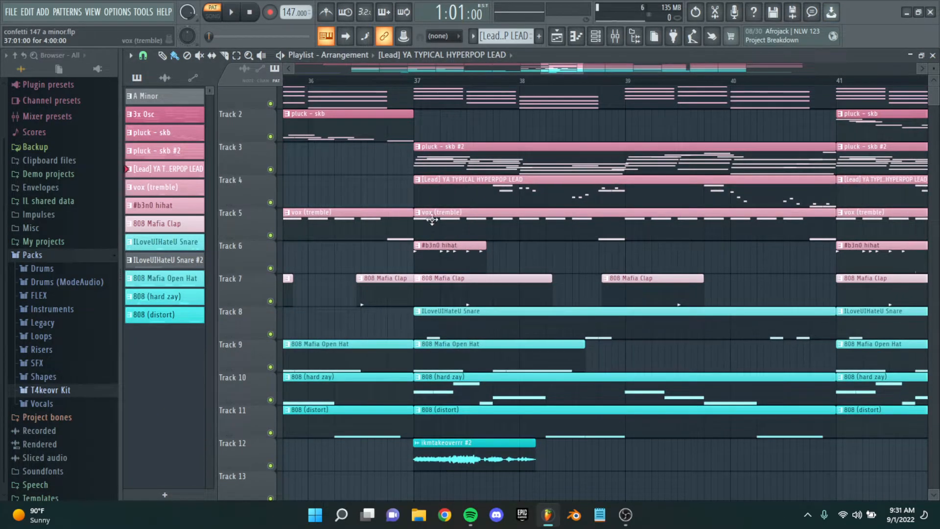
drag(432, 221, 423, 158)
double_click(445, 226)
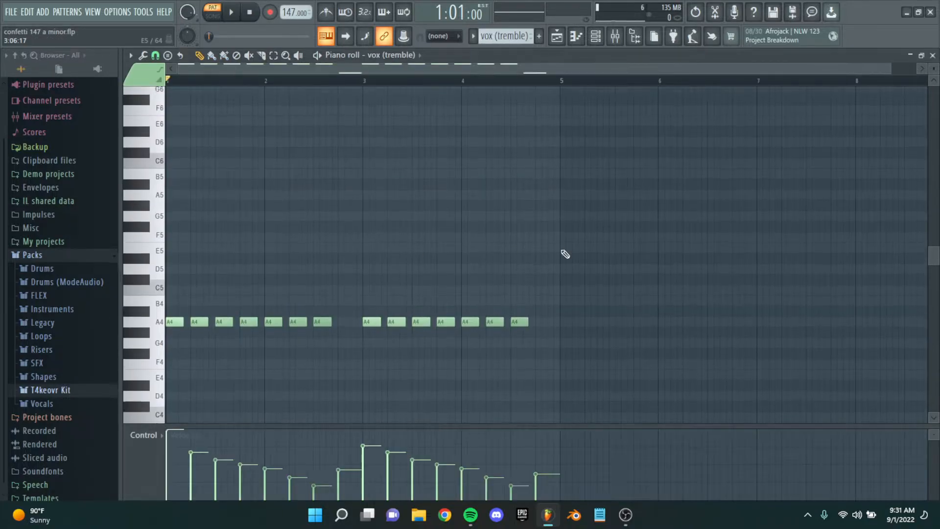
Step: Examine the repeated A4 notes, the lower A3 notes and the velocities of the vox (tremble) pattern
scroll(442, 232, down, 5)
drag(433, 244, 543, 149)
scroll(483, 260, down, 1)
scroll(444, 257, up, 2)
drag(493, 256, 581, 266)
scroll(504, 252, up, 2)
scroll(416, 221, down, 3)
scroll(486, 212, up, 1)
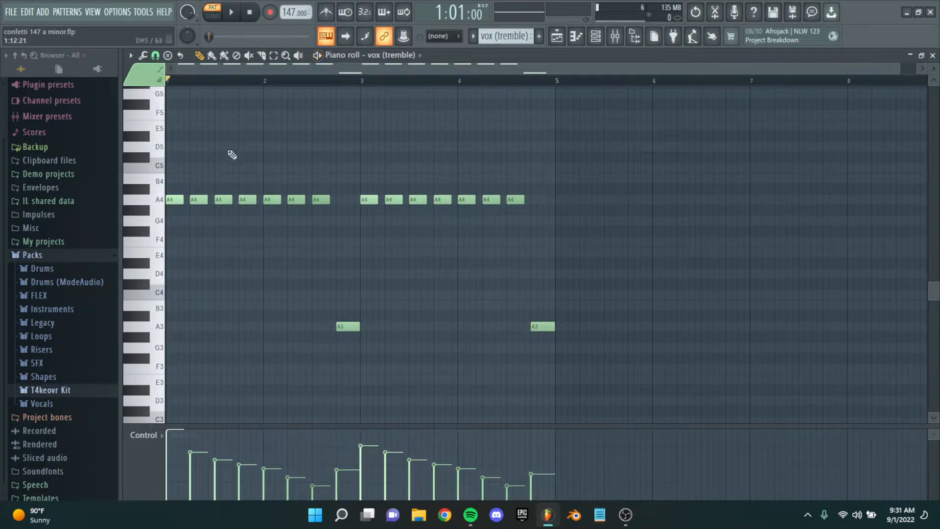
Step: Browse the samples in the Vox folder of the T4keovr Kit, and collapse the folder
click(51, 389)
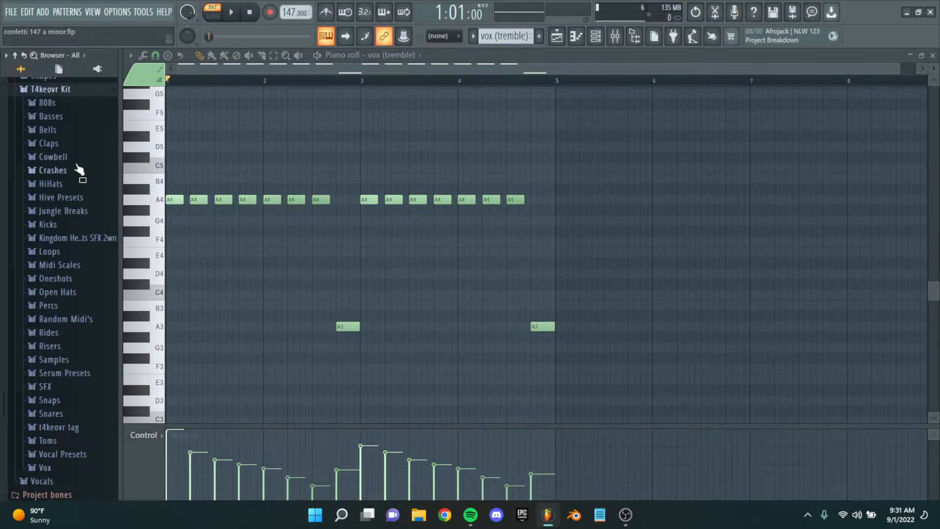
click(71, 468)
scroll(69, 431, down, 8)
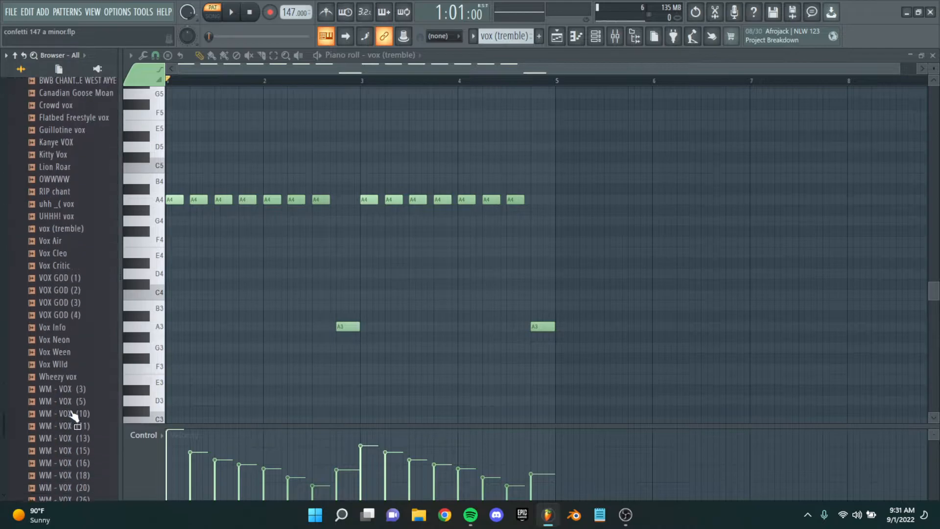
scroll(70, 406, up, 6)
scroll(69, 408, up, 3)
click(66, 412)
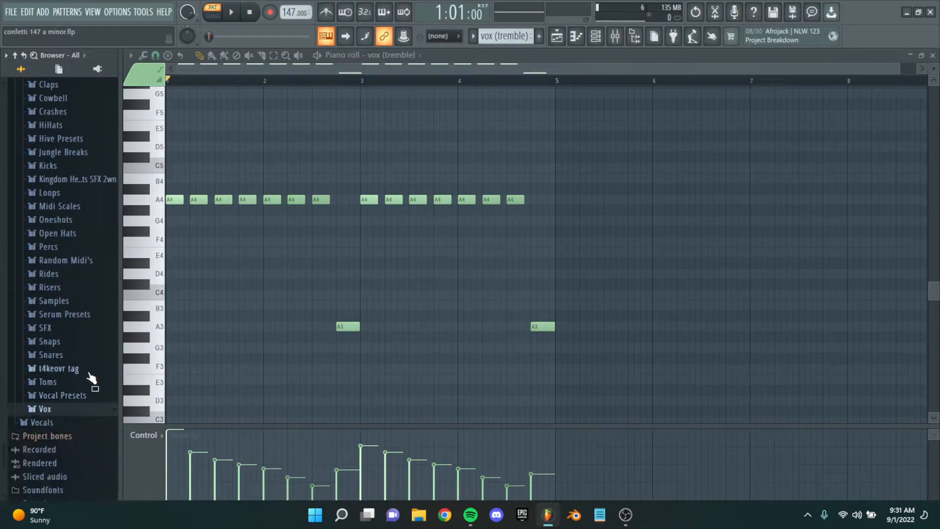
Step: Look through the T4keovr Kit subfolders in the sample browser, and play the vox (tremble) pattern
scroll(63, 294, up, 2)
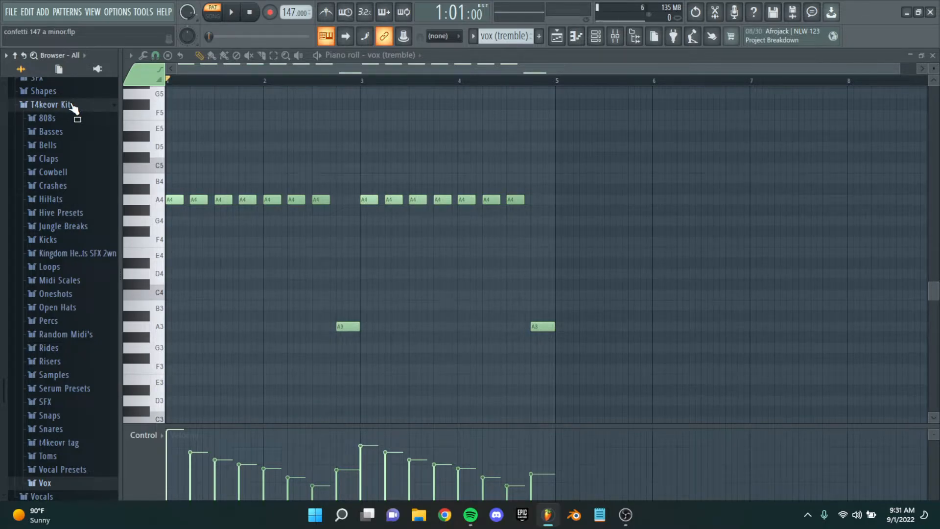
scroll(247, 181, down, 1)
scroll(403, 176, up, 1)
scroll(272, 149, down, 1)
scroll(182, 147, up, 3)
scroll(303, 146, down, 1)
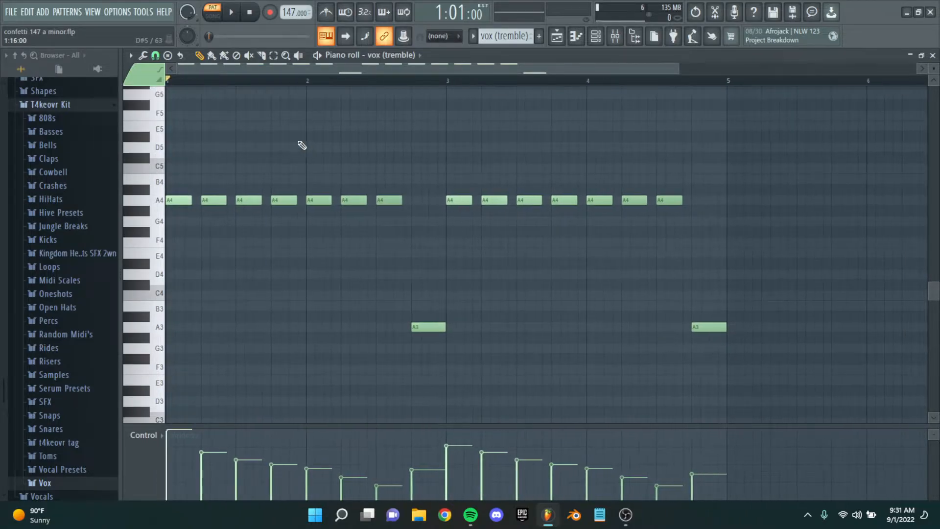
click(317, 55)
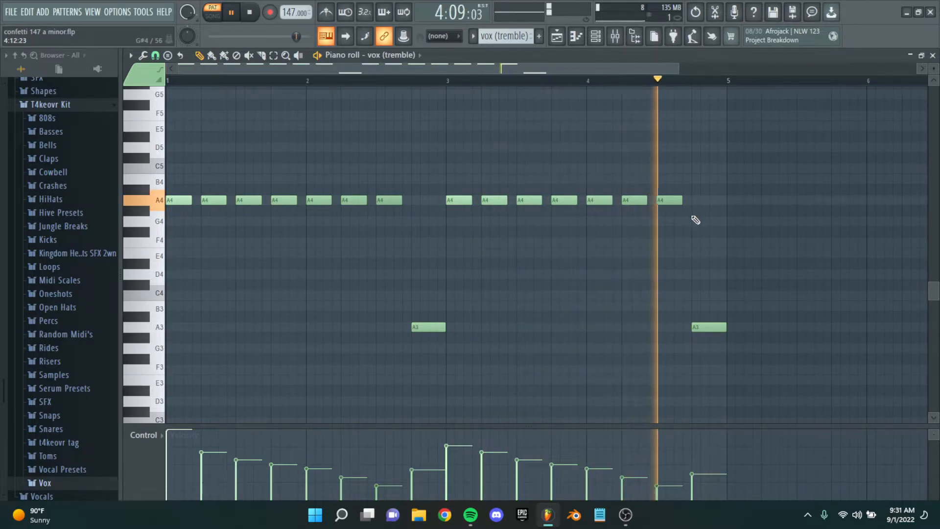
key(space)
scroll(695, 220, down, 1)
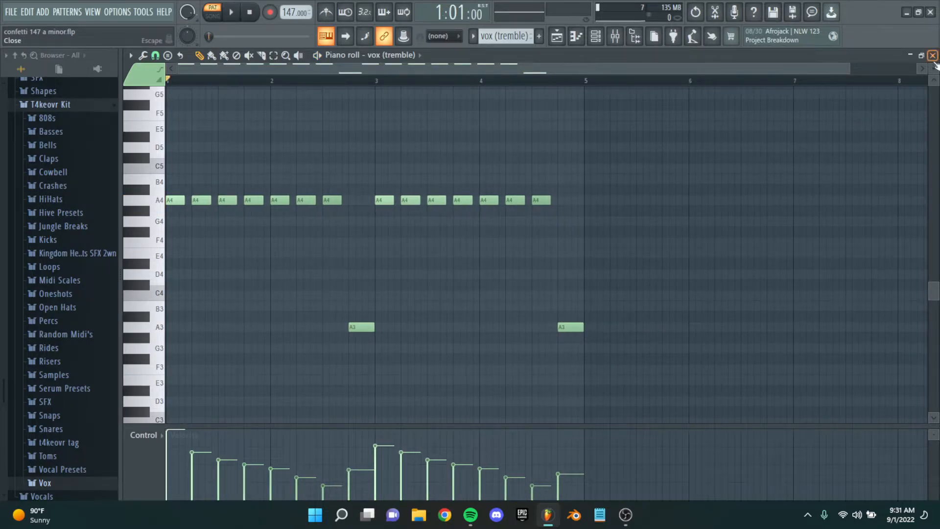
Step: Reopen the vox (tremble) pattern from Track 5 at bar 37, highlight its two low A3 notes, and clear the selection
click(932, 55)
scroll(510, 233, down, 2)
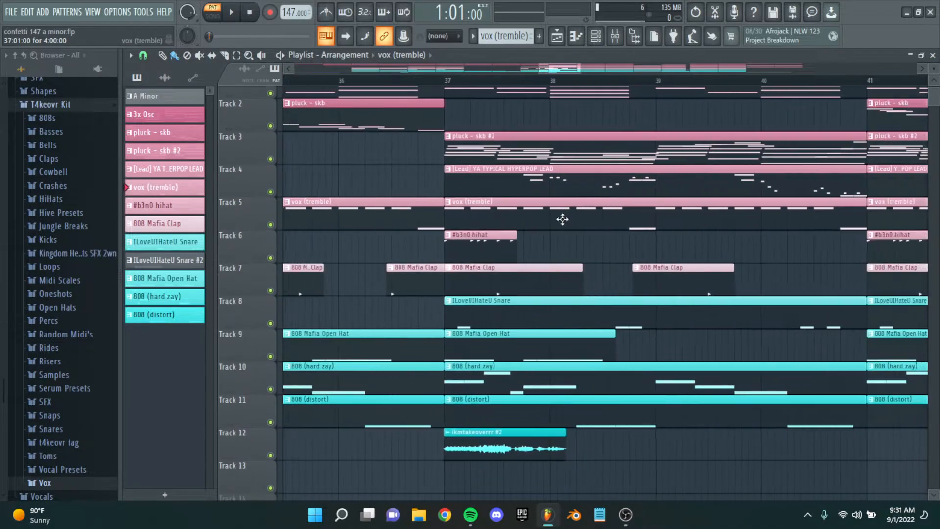
double_click(500, 218)
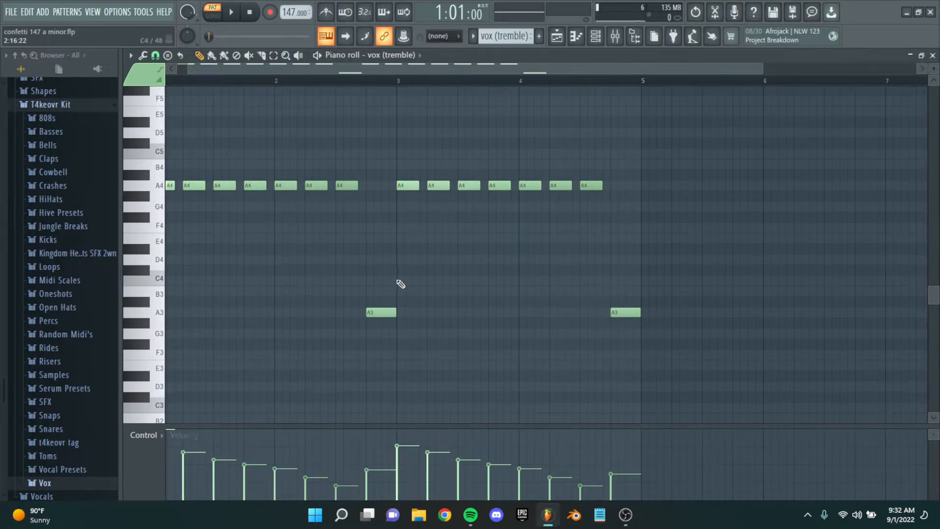
scroll(397, 281, up, 3)
drag(374, 338, 392, 296)
scroll(526, 315, down, 3)
drag(613, 348, 663, 265)
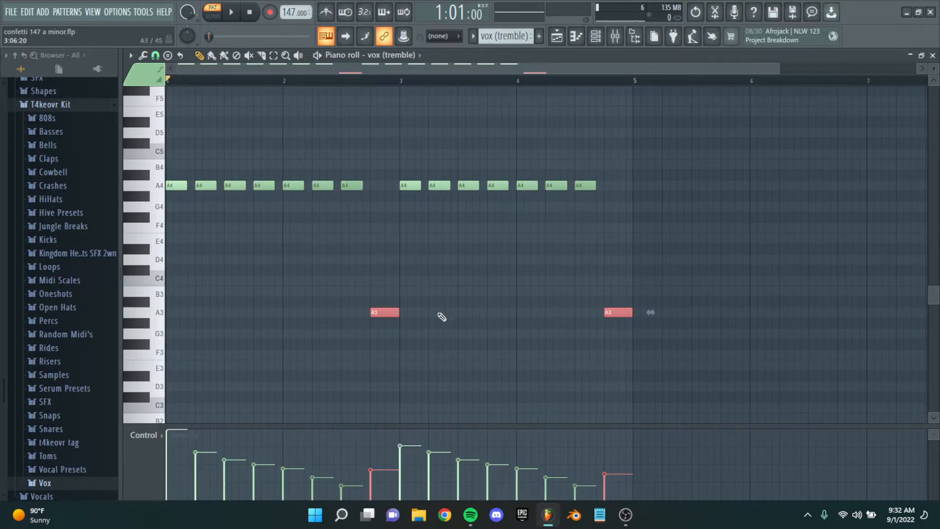
scroll(374, 244, up, 3)
scroll(406, 284, down, 4)
click(420, 274)
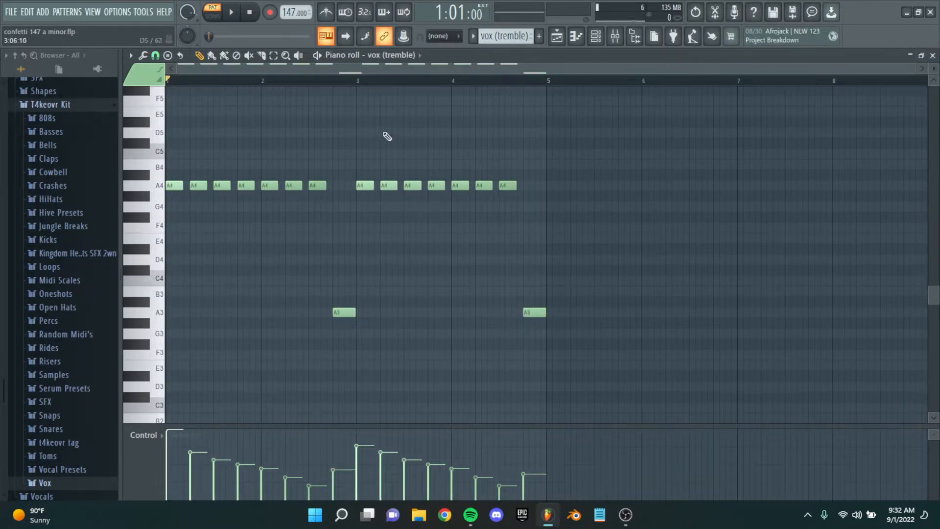
Step: Return to the arrangement and open the #b3n0 hihat pattern from Track 6 at bar 41
click(932, 57)
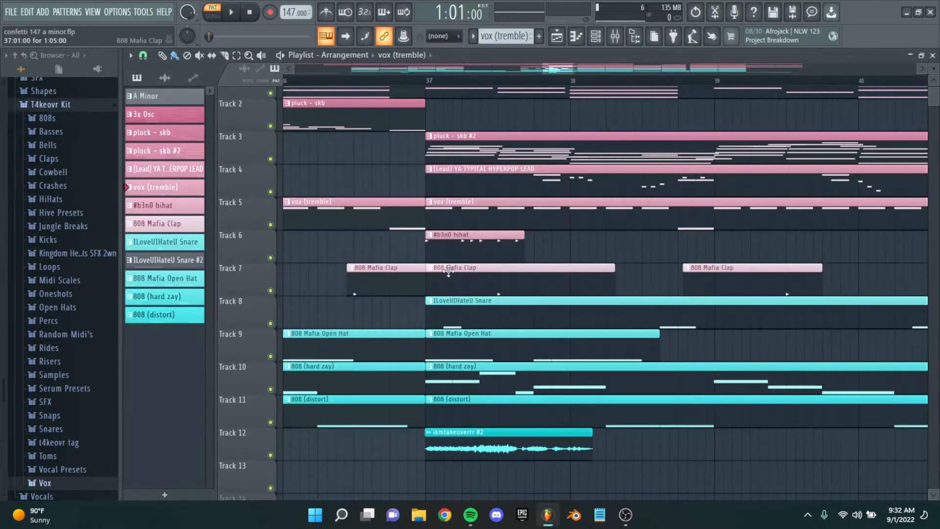
scroll(443, 274, up, 2)
scroll(450, 251, down, 5)
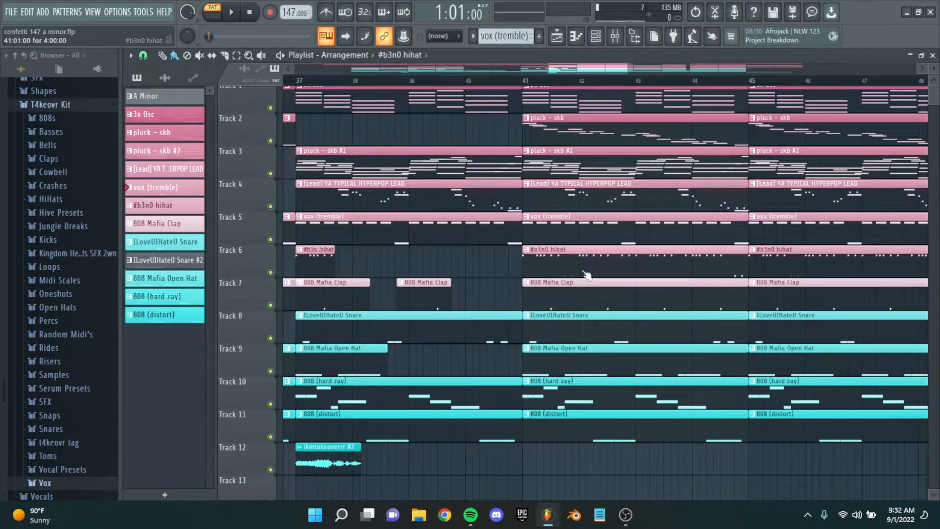
double_click(586, 273)
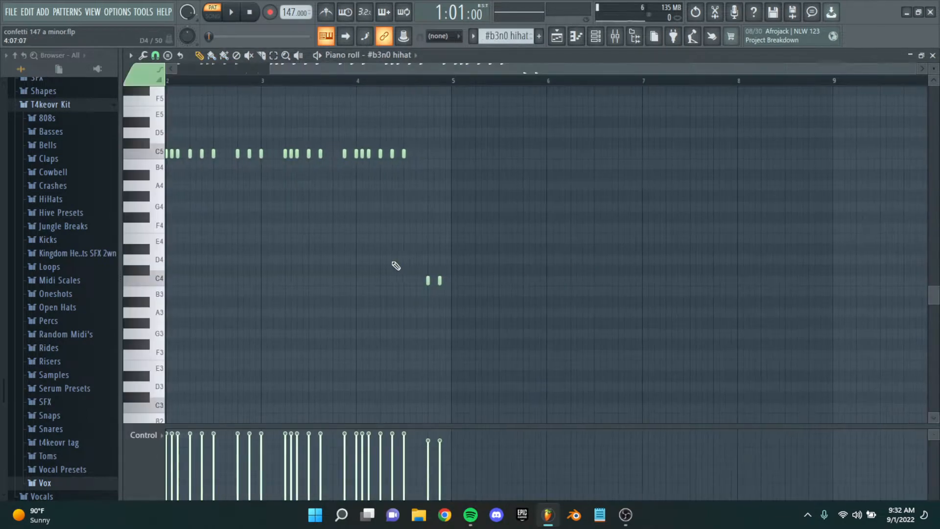
Step: Examine the C5 hits of the #b3n0 hihat pattern from bar 1, and play the pattern
scroll(383, 208, up, 2)
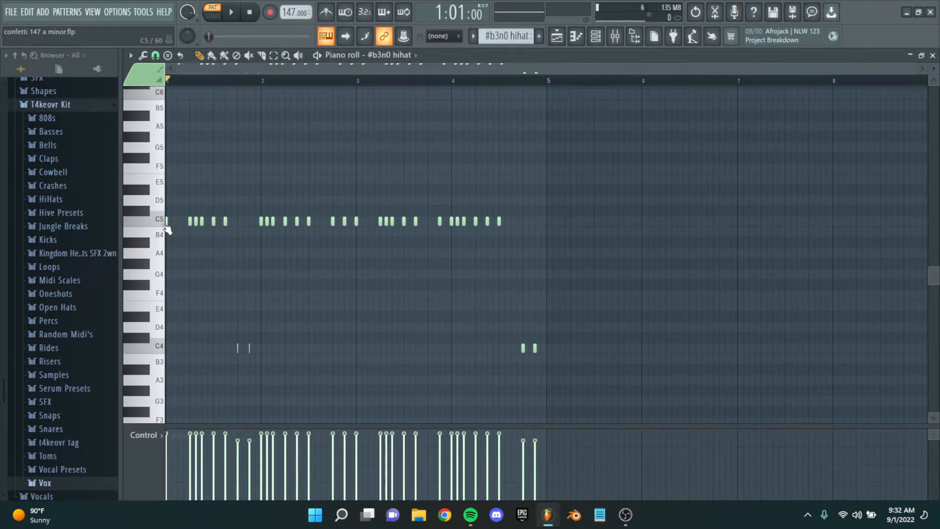
click(163, 223)
scroll(314, 239, down, 1)
scroll(314, 238, up, 1)
scroll(421, 183, up, 2)
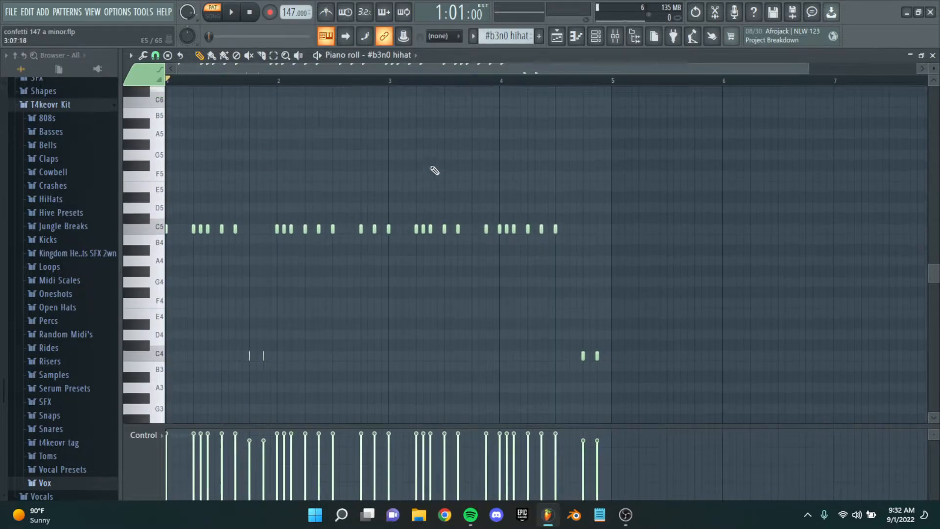
scroll(441, 161, down, 1)
click(317, 55)
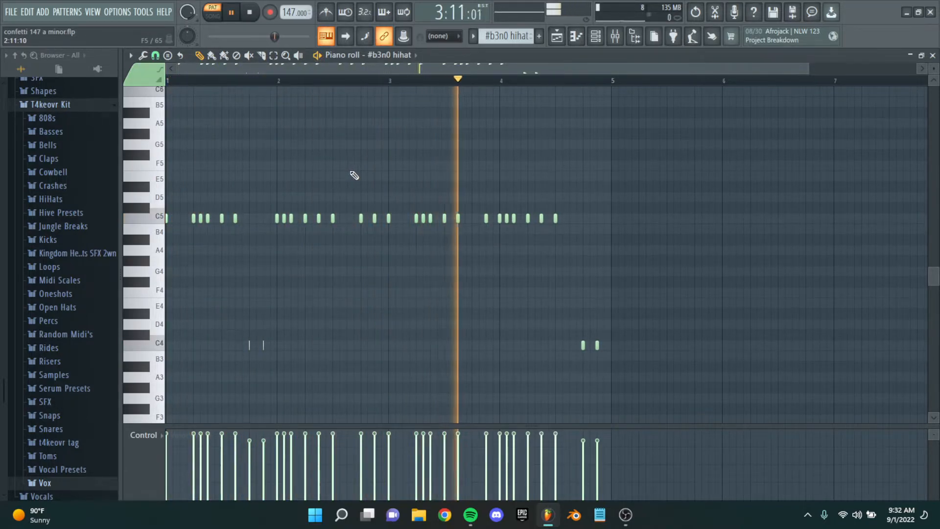
key(space)
Step: Highlight the low C4 hi-hat hits at the ends of bars 1 and 4, and clear the selection
drag(726, 323, 169, 337)
drag(327, 320, 182, 371)
drag(652, 302, 501, 399)
ctrl+click(673, 236)
scroll(734, 164, down, 1)
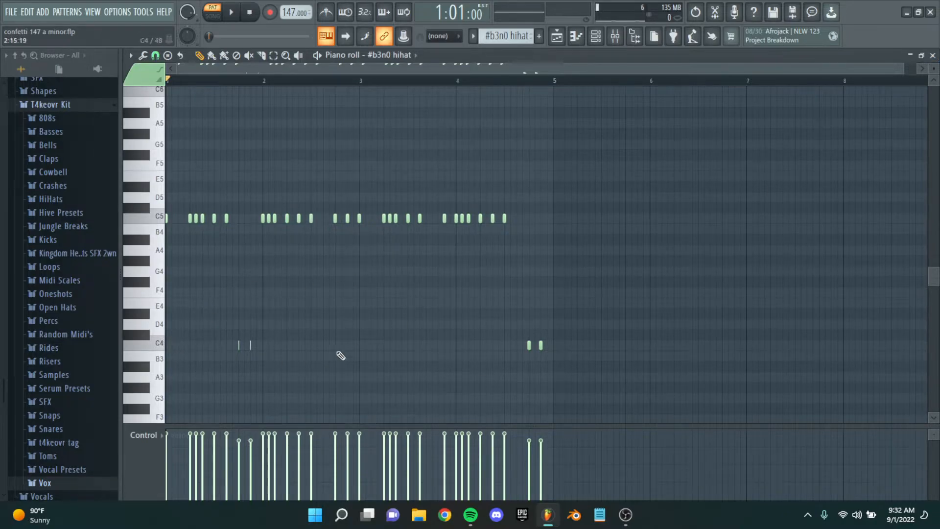
scroll(250, 266, up, 1)
scroll(254, 275, down, 1)
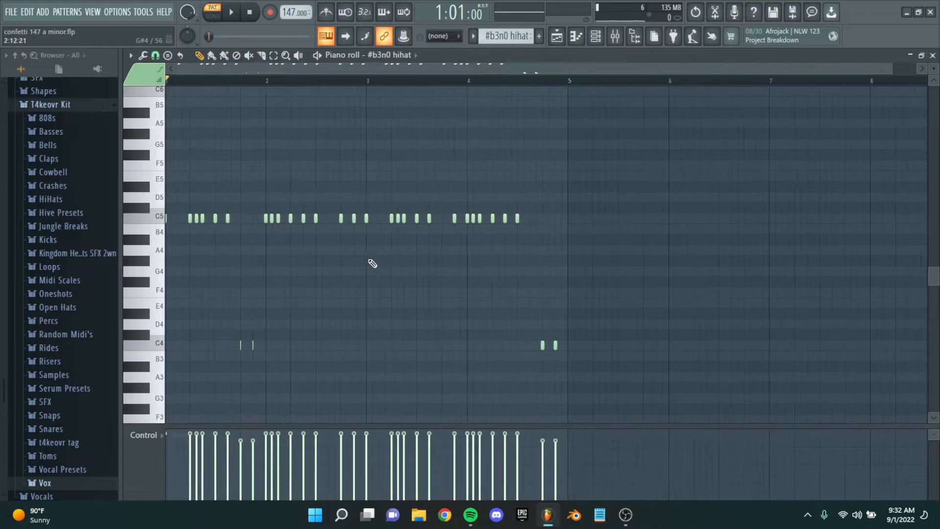
Step: Return to the arrangement and open the 808 Mafia Clap pattern from Track 7 at bar 41
click(933, 55)
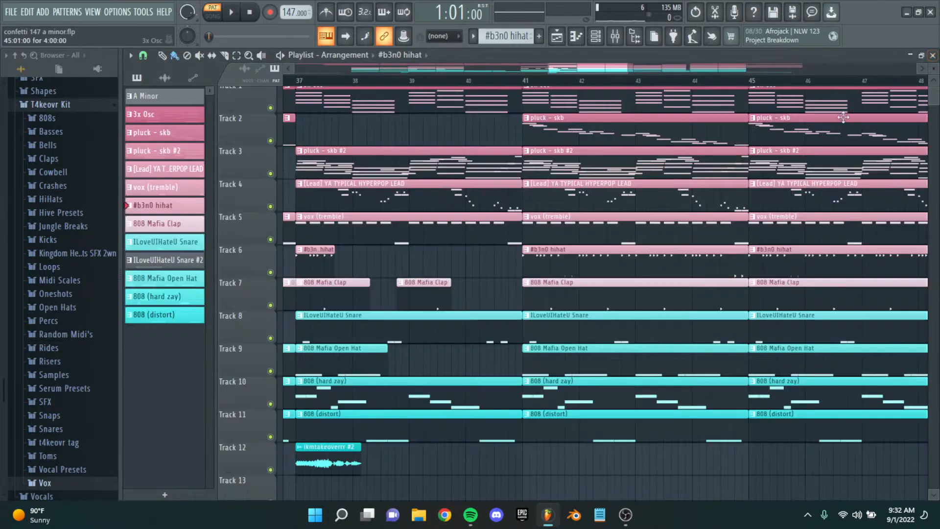
drag(564, 239, 551, 219)
scroll(528, 240, up, 4)
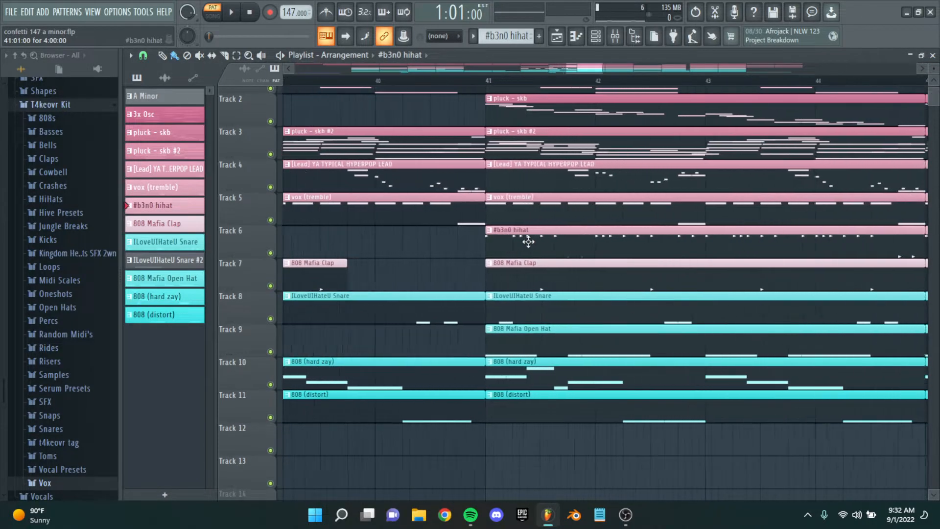
scroll(548, 264, down, 3)
double_click(552, 266)
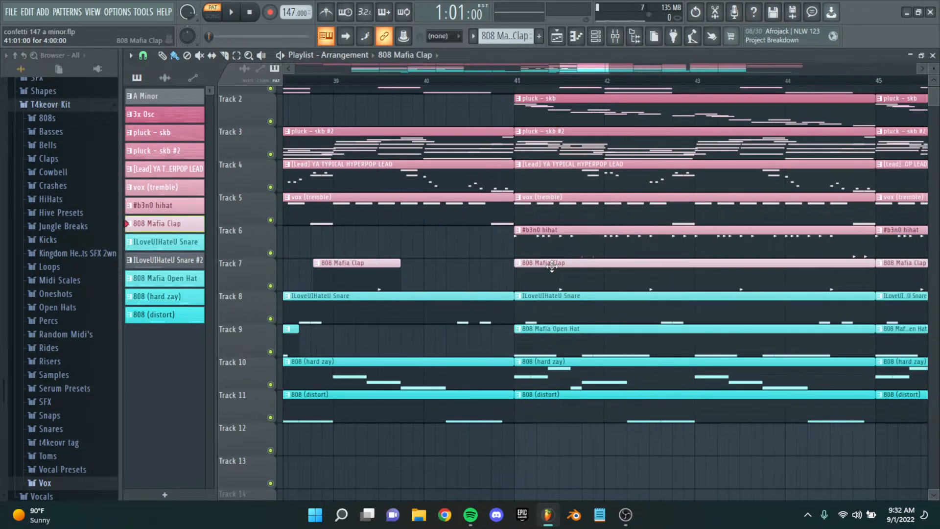
Step: Play the 808 Mafia Clap pattern from the start, and stop playback
drag(417, 251, 487, 263)
key(space)
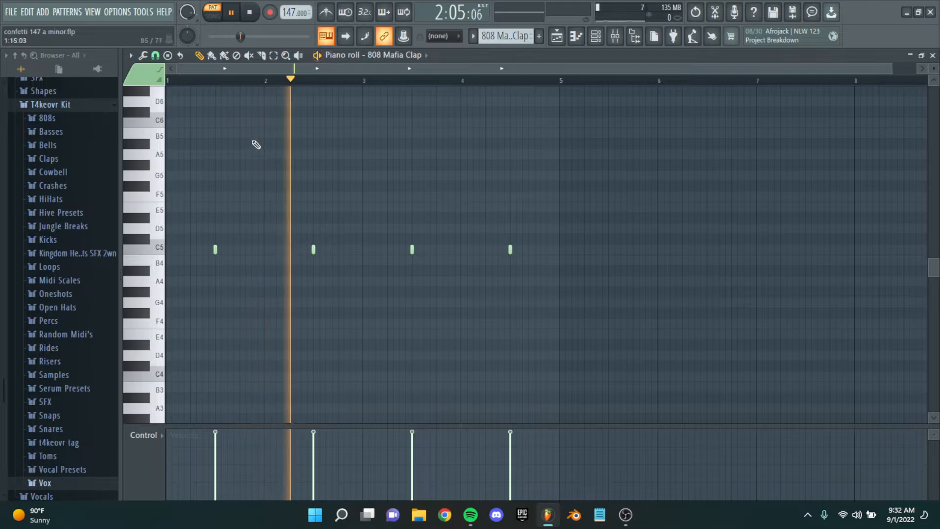
key(space)
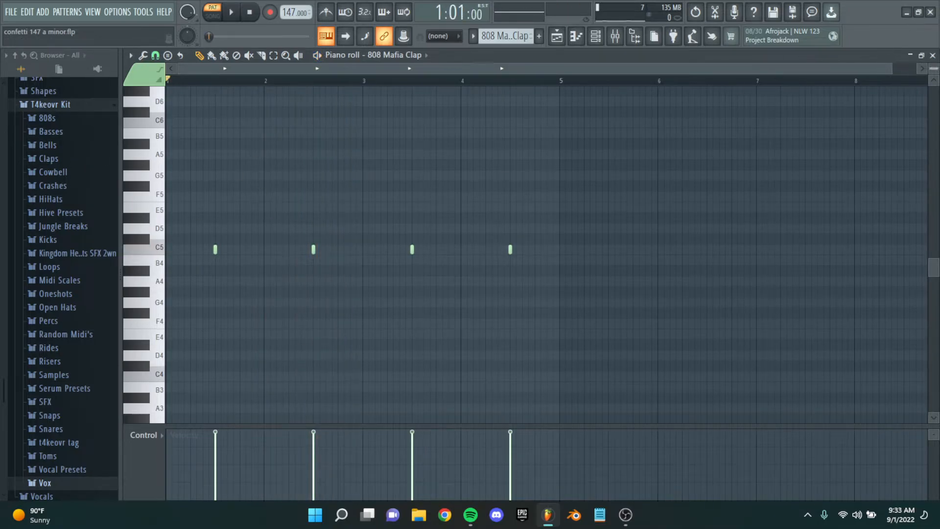
Step: Open the ILoveUIHateU Snare pattern from Track 8 at bar 41, and play it
click(932, 56)
drag(705, 278, 674, 243)
scroll(598, 277, up, 2)
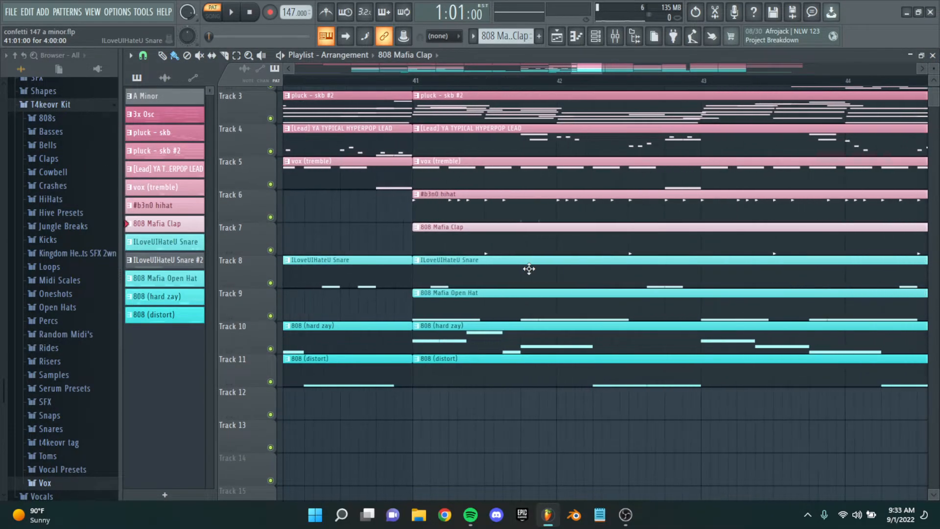
double_click(528, 268)
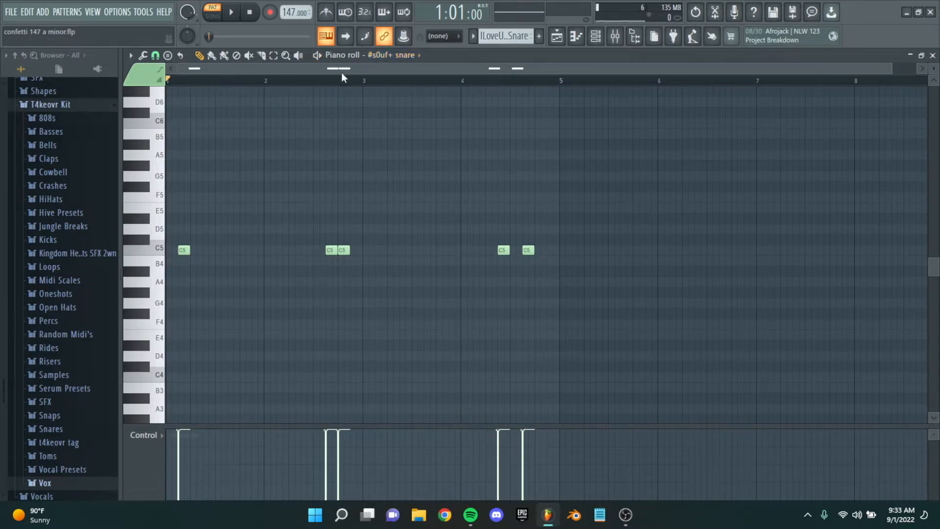
key(space)
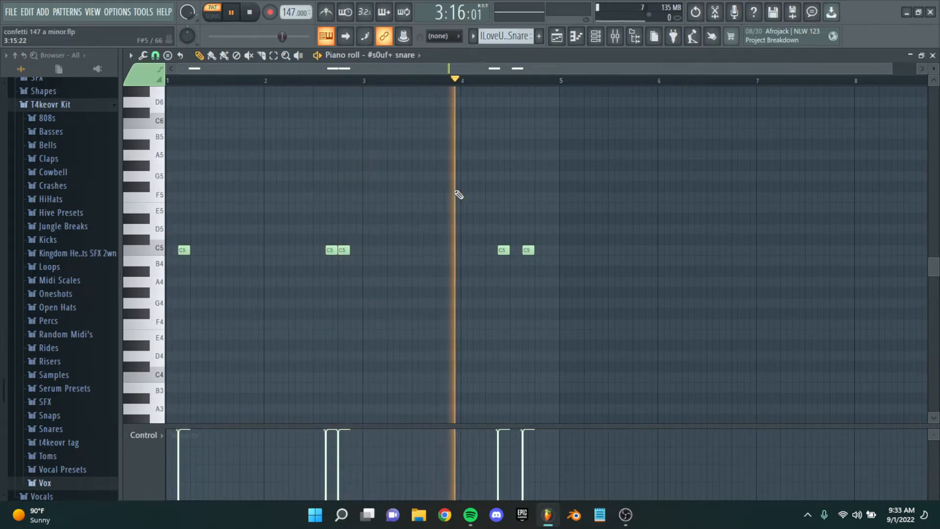
key(space)
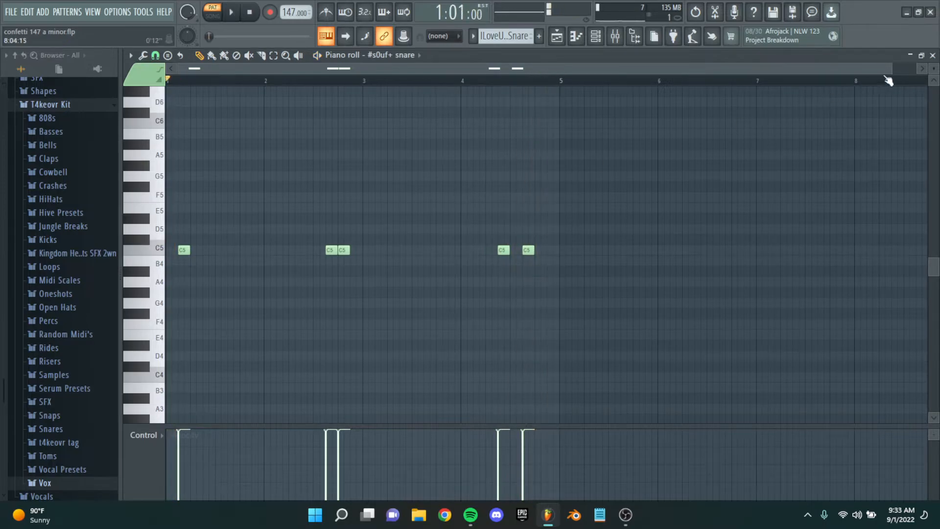
Step: Return to the arrangement and open the 808 Mafia Open Hat pattern from Track 9 at bar 41
click(933, 55)
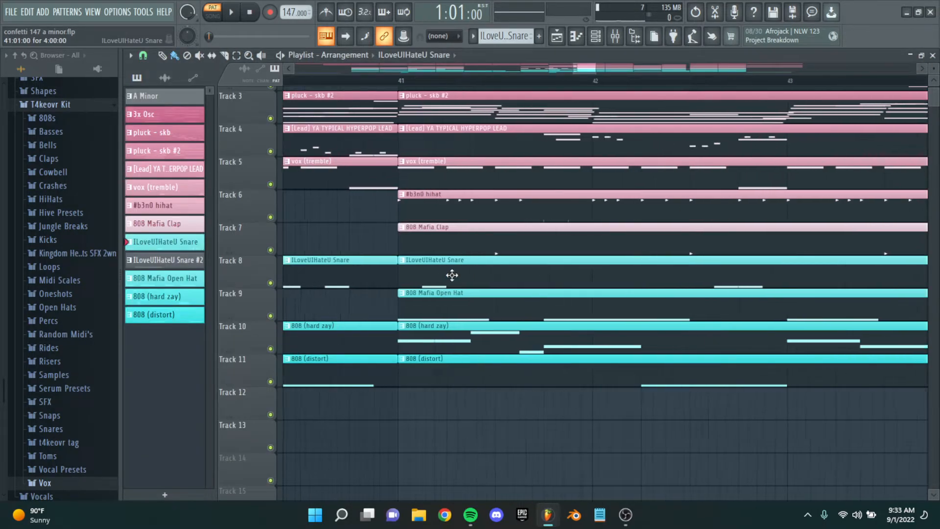
ctrl+scroll(374, 284, down, 1)
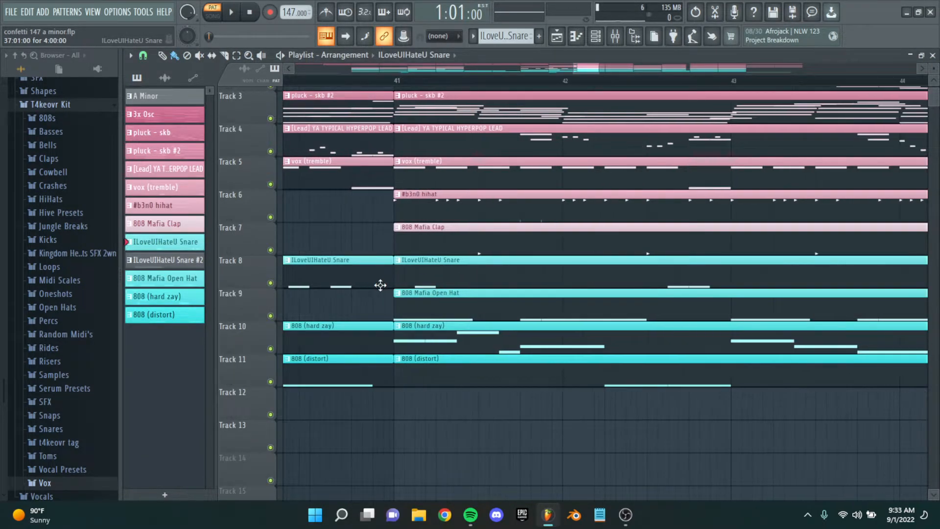
ctrl+scroll(450, 297, up, 1)
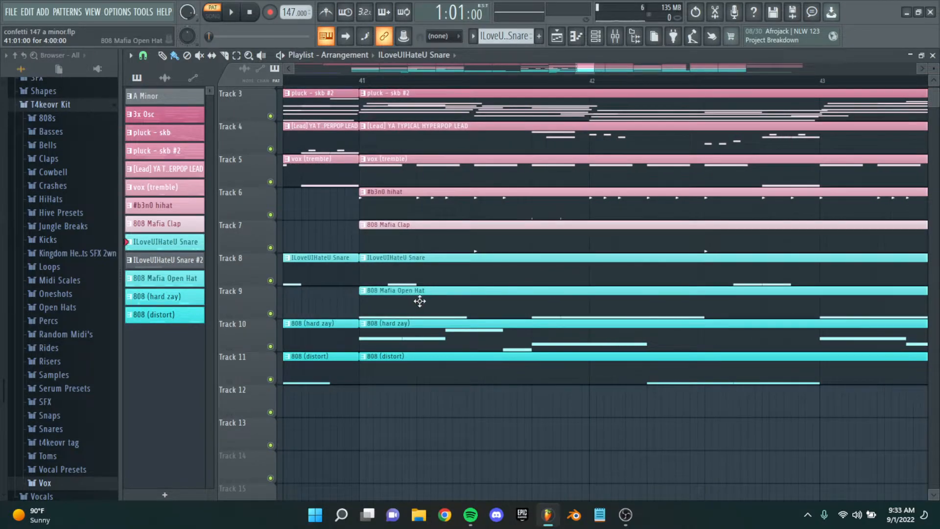
ctrl+scroll(425, 297, down, 1)
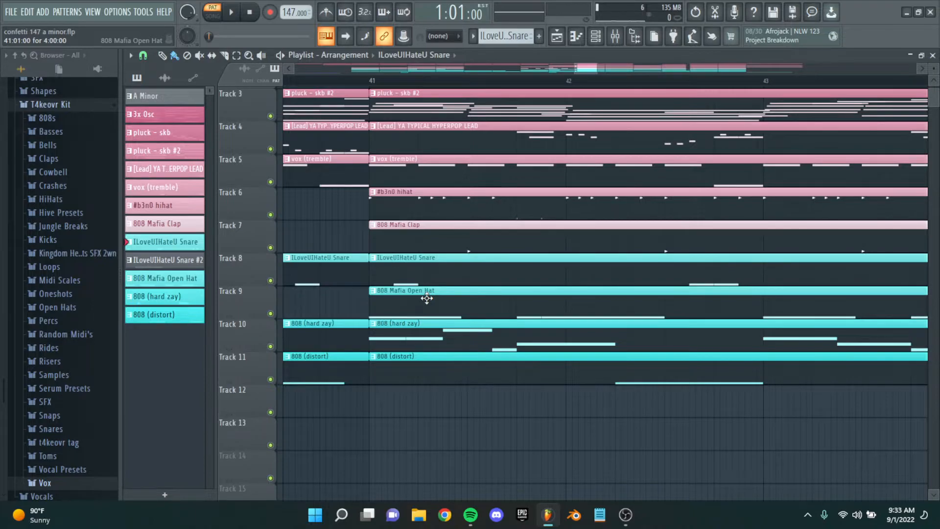
double_click(426, 298)
scroll(386, 294, down, 2)
scroll(439, 242, up, 1)
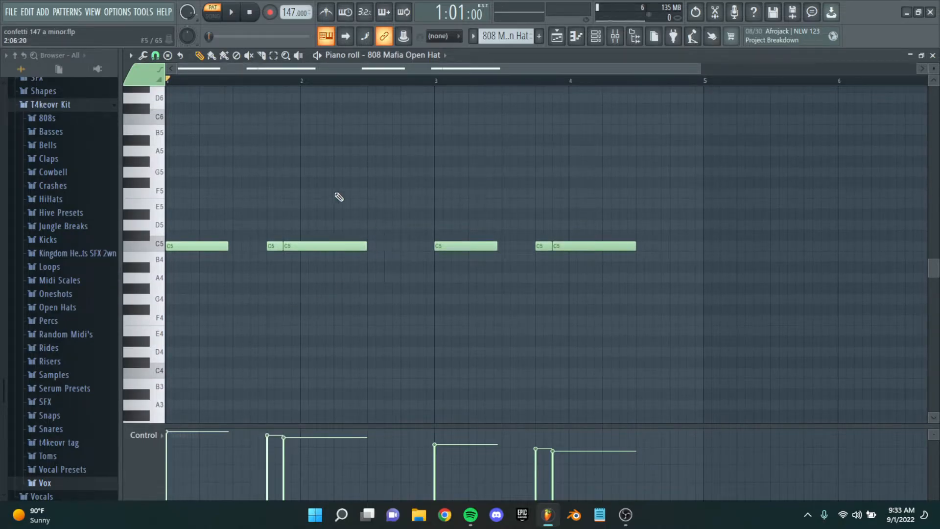
Step: Show the note panning of the 808 Mafia Open Hat notes in the control lane, and switch the lane back to velocity
click(153, 435)
click(164, 427)
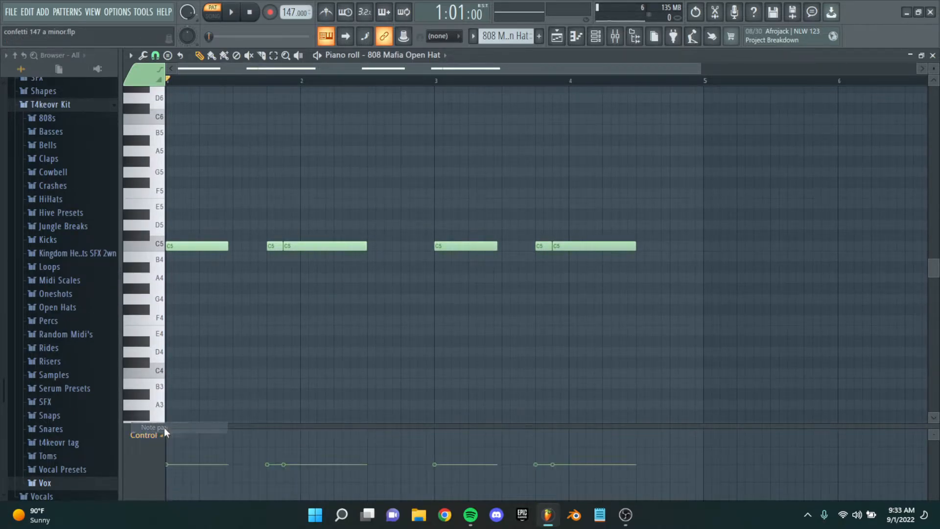
click(163, 440)
click(164, 438)
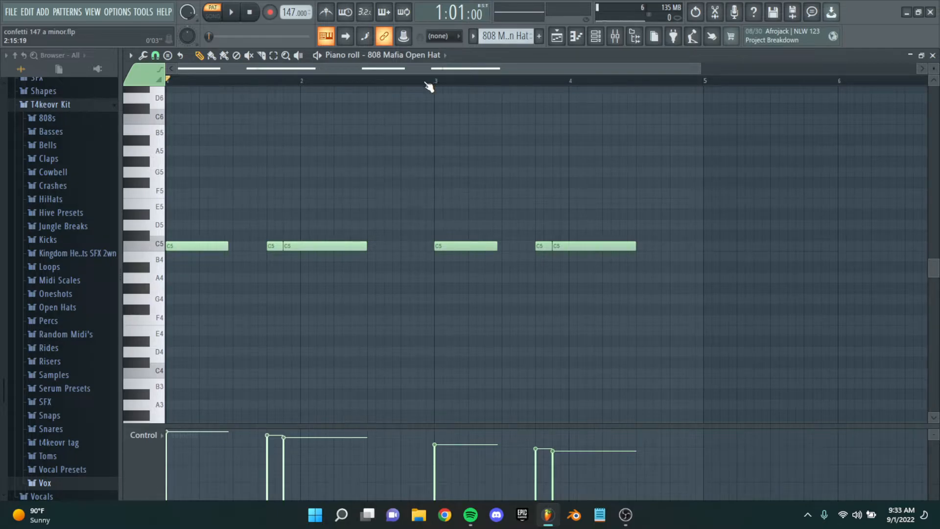
Step: Check the channel panning in the channel rack, close the rack, and open the mixer to inspect Insert 9's panning
click(594, 37)
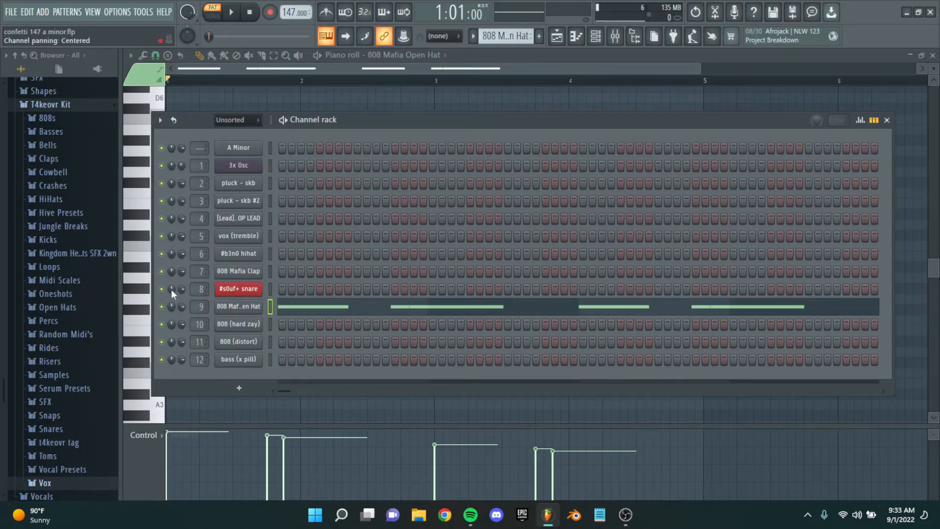
key(F6)
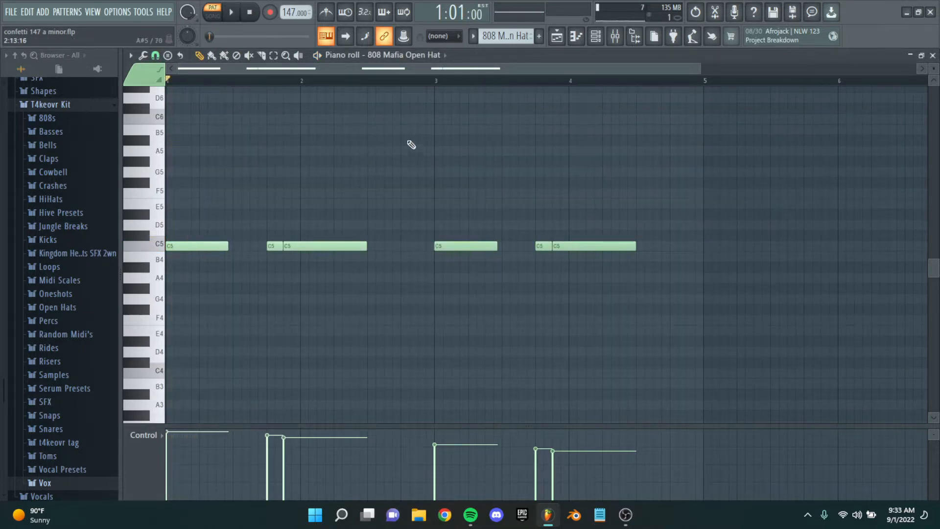
click(618, 42)
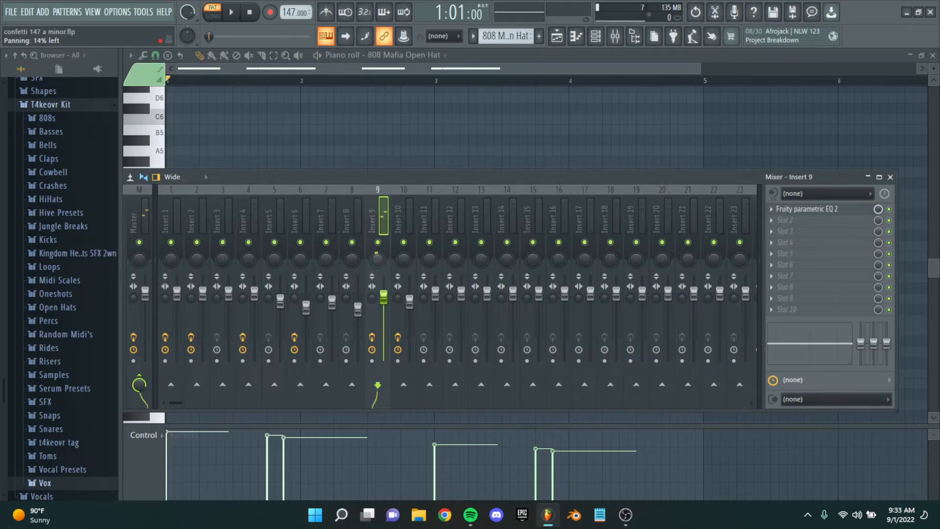
Step: Close the mixer and play the start of the 808 Mafia Open Hat pattern repeatedly in the piano roll
click(890, 177)
key(space)
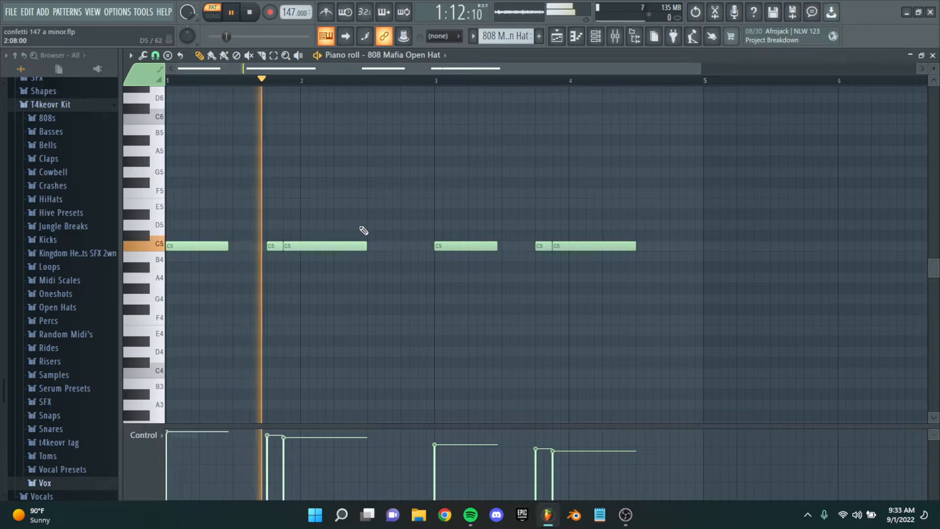
key(space)
key(space)
key(space)
key(space)
key(space)
key(space)
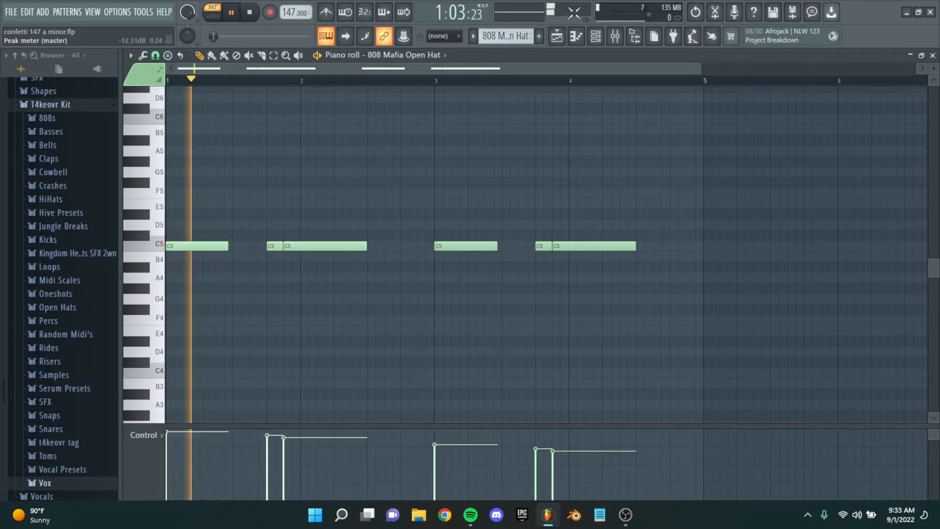
key(space)
scroll(549, 173, down, 3)
scroll(281, 279, up, 2)
drag(282, 279, 299, 265)
scroll(496, 216, down, 2)
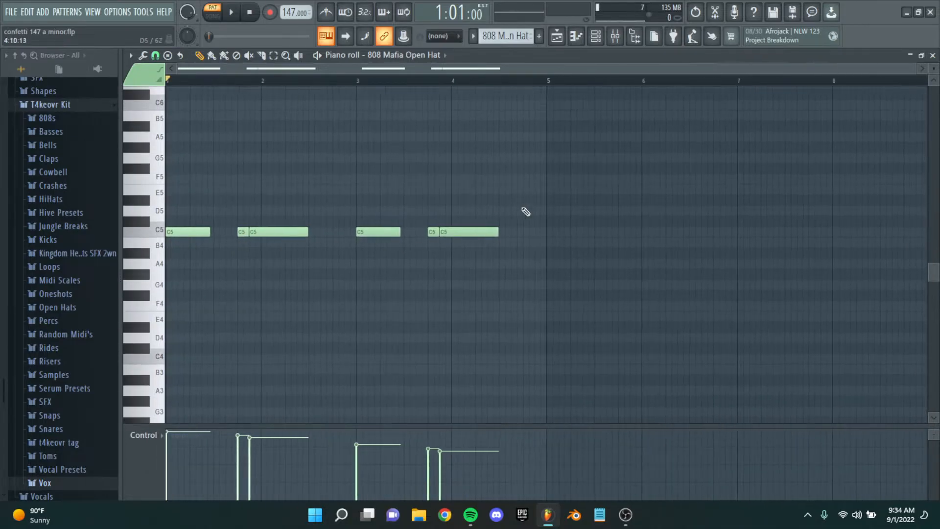
Step: Return to the arrangement, closing the channel rack, and open the 808 (hard zay) pattern from Track 10 at bar 41
click(933, 55)
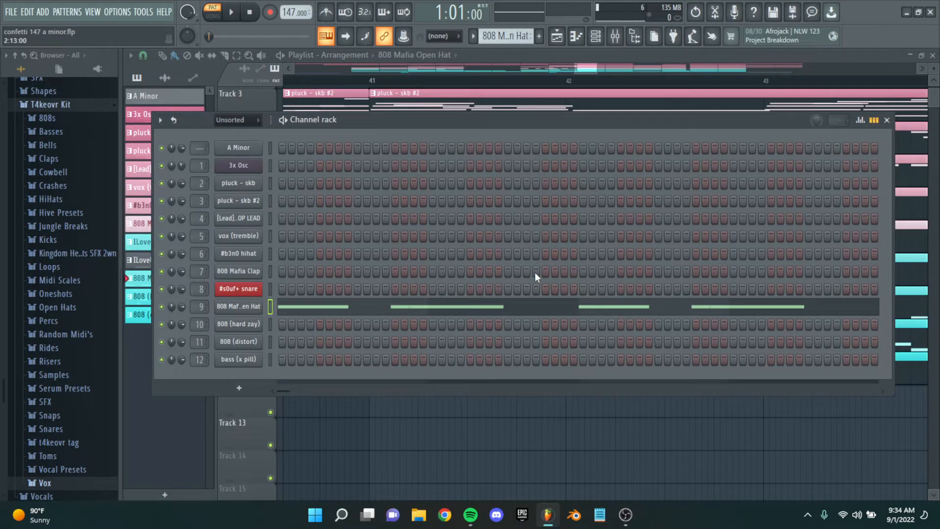
click(887, 120)
scroll(606, 276, down, 2)
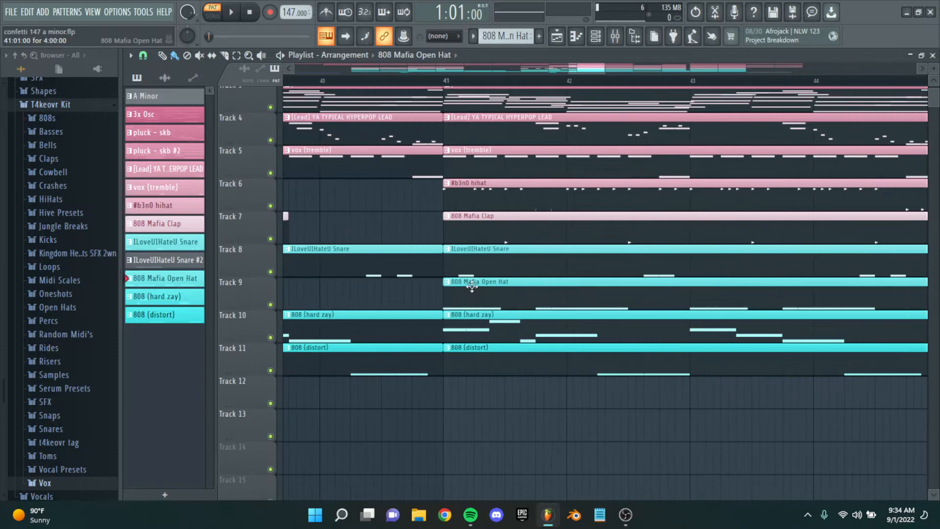
key(ctrl+s)
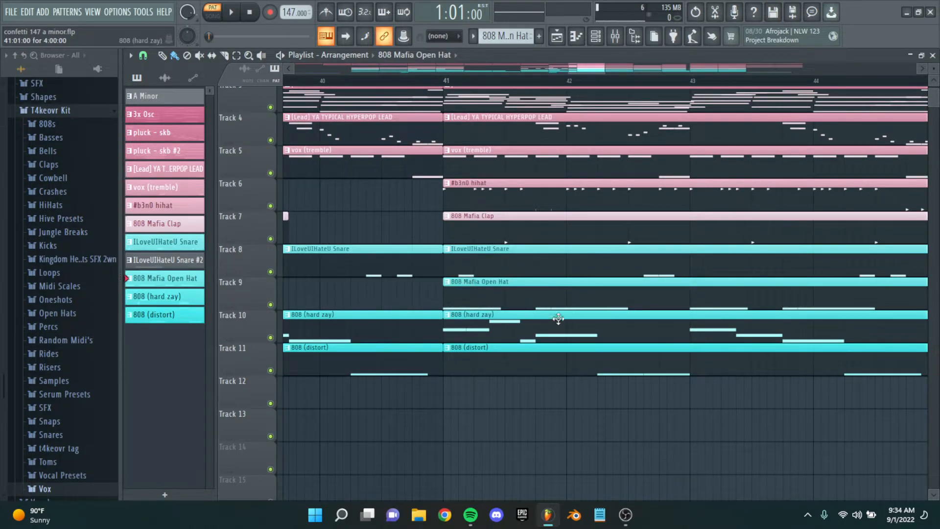
scroll(542, 322, up, 3)
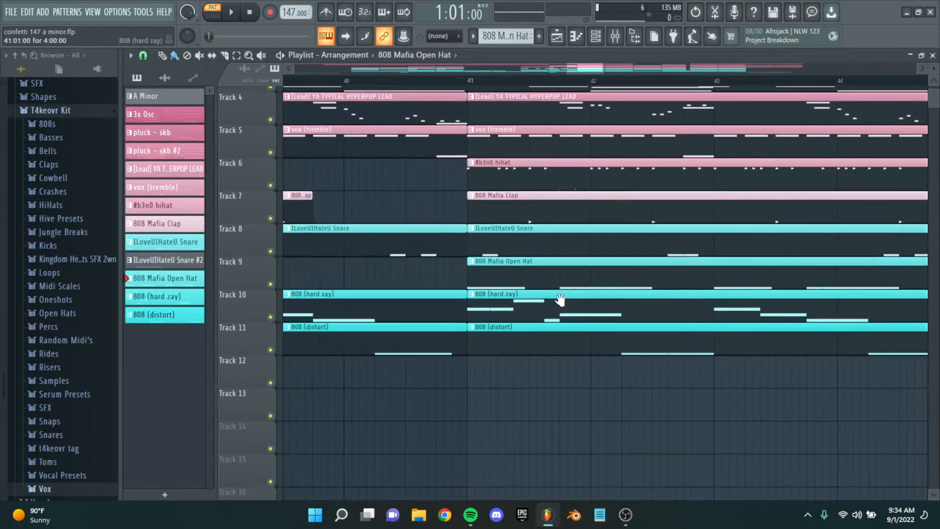
click(500, 313)
double_click(499, 314)
scroll(597, 350, up, 5)
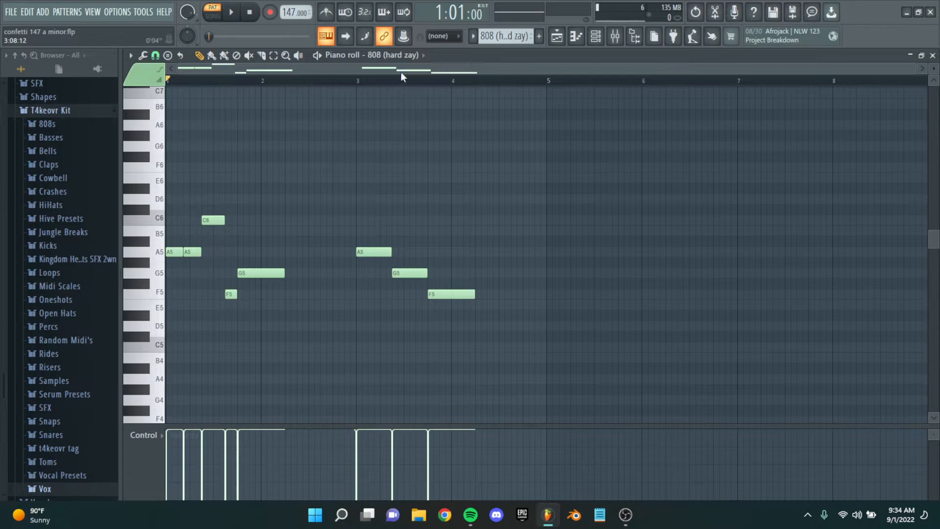
Step: Play the 808 (hard zay) pattern through its second group of notes, and stop playback
scroll(340, 164, up, 1)
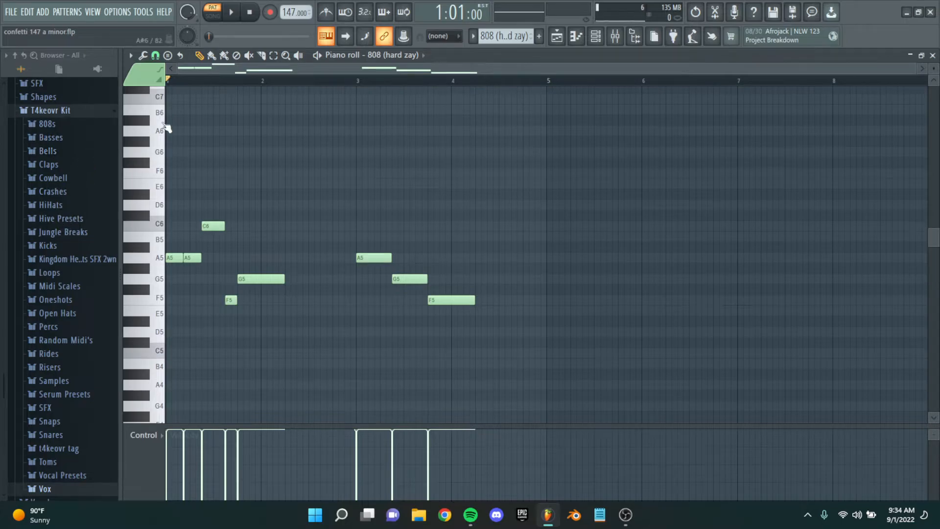
click(323, 58)
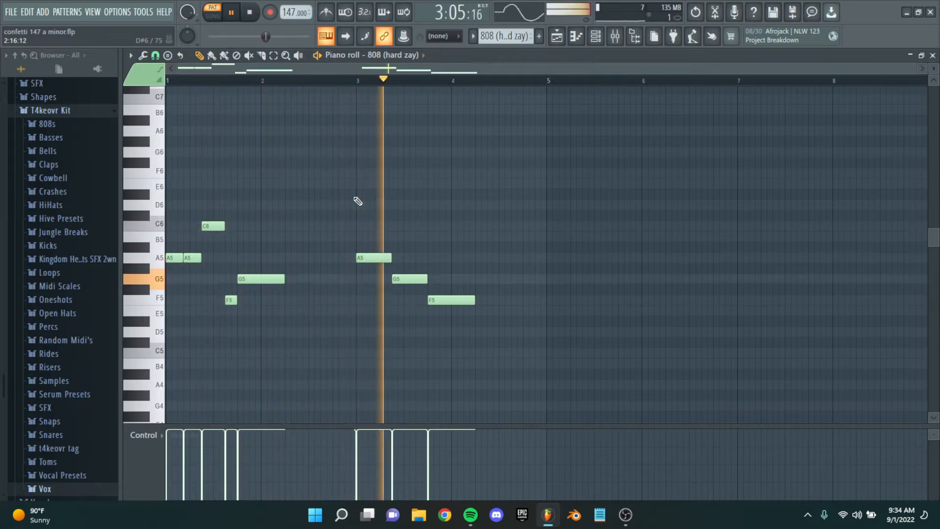
key(space)
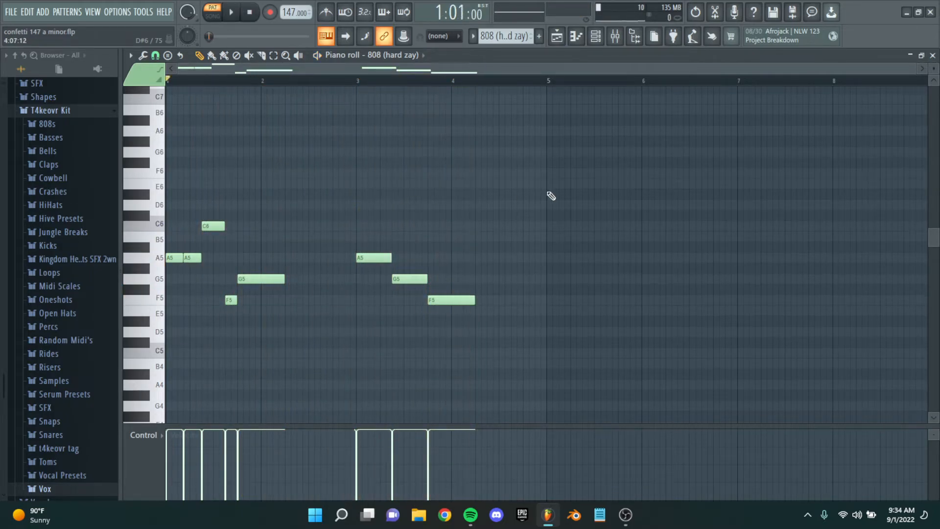
Step: Highlight the first three 808 (hard zay) notes, clear the selection, and examine the rest of the bass line
scroll(251, 248, up, 5)
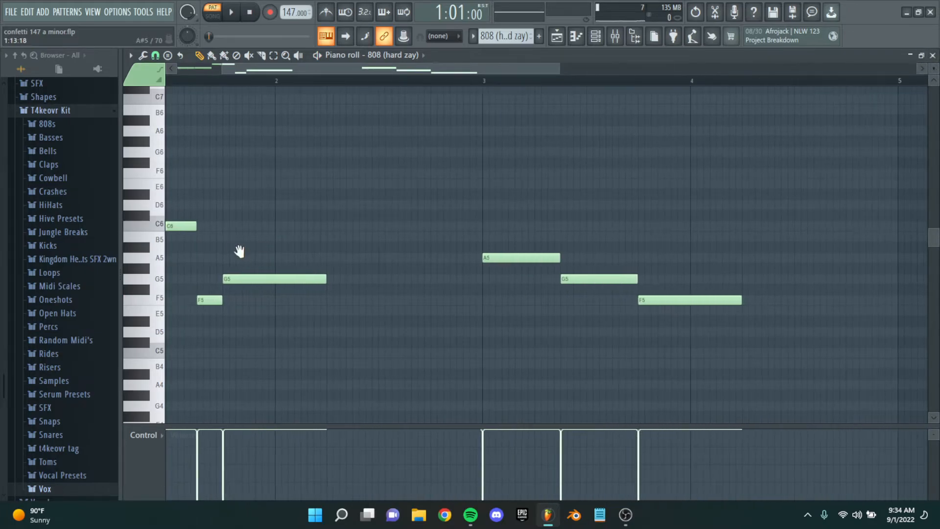
drag(267, 274, 181, 222)
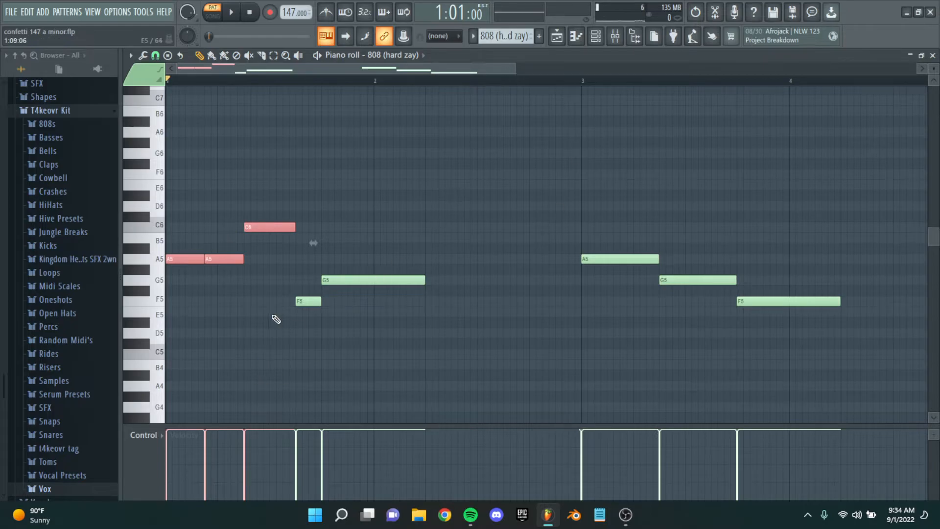
scroll(254, 315, up, 2)
scroll(274, 316, down, 3)
ctrl+click(373, 336)
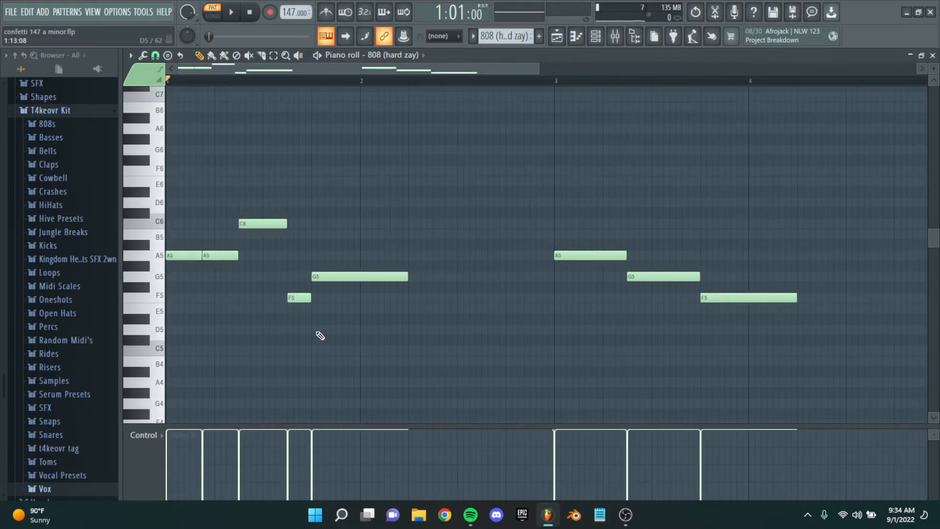
scroll(318, 333, down, 4)
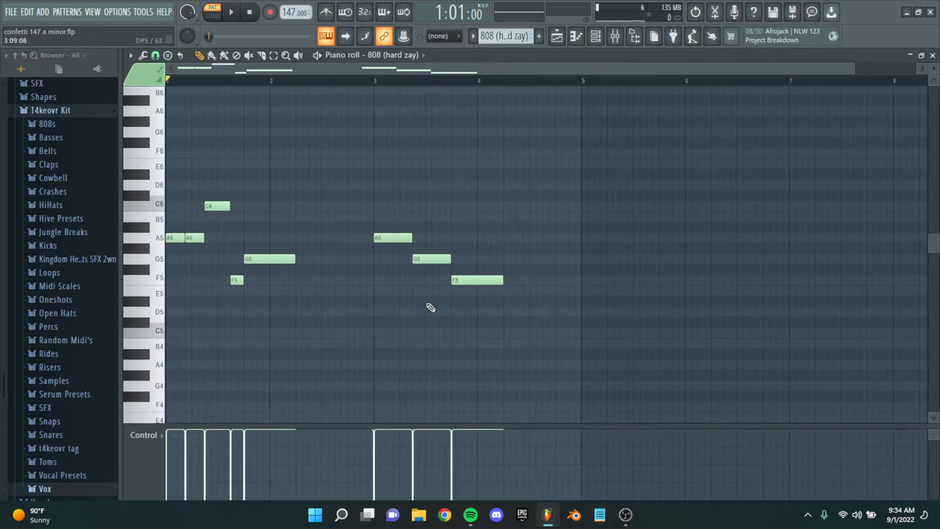
scroll(361, 235, up, 1)
scroll(541, 237, up, 1)
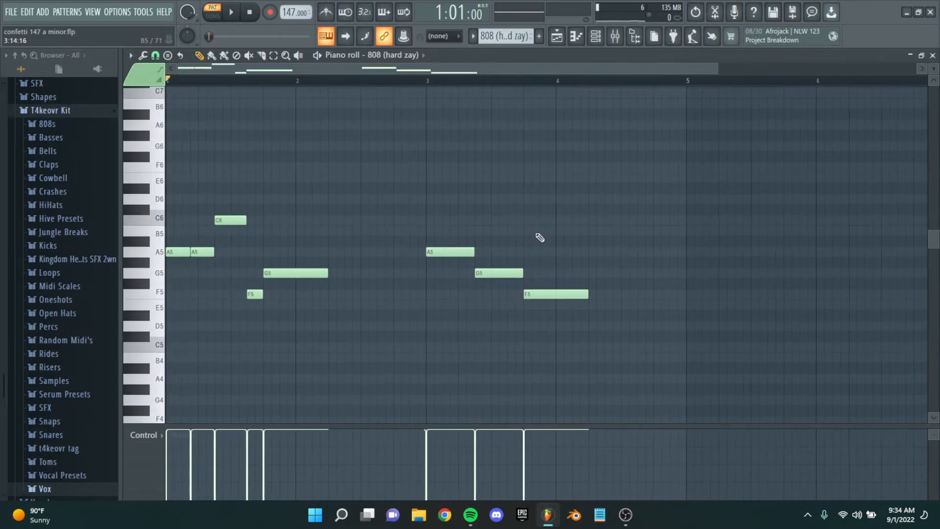
scroll(421, 199, down, 1)
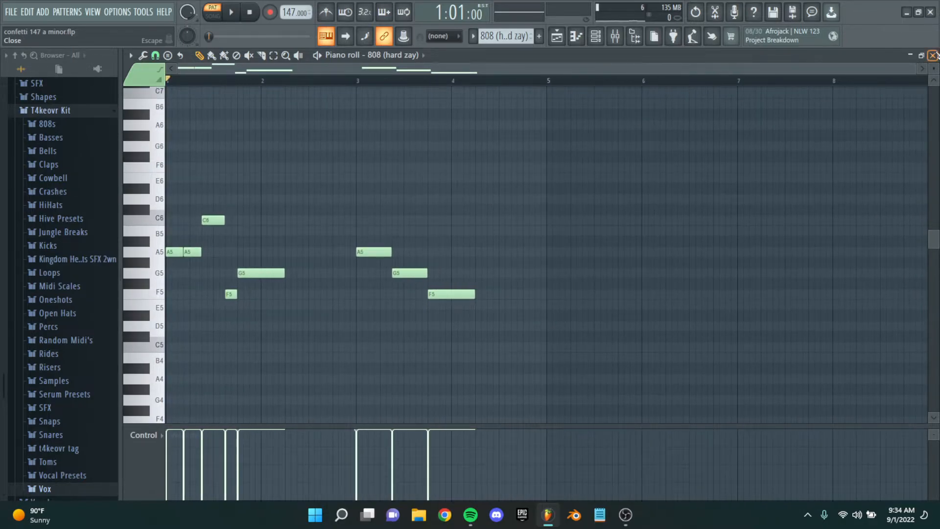
Step: Open the 808 (distort) pattern from Track 11 at bar 41, clear its time selection, and play it
click(933, 56)
scroll(530, 338, left, 2)
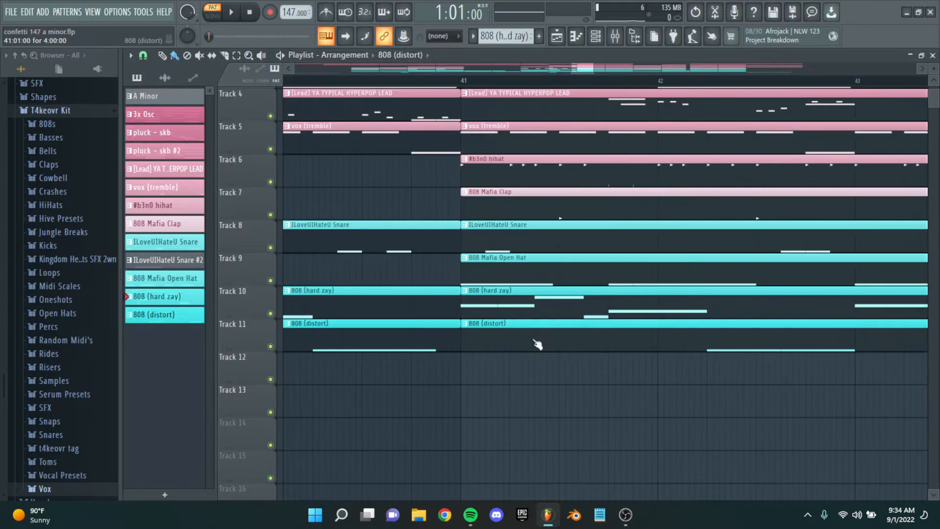
double_click(531, 337)
scroll(183, 292, up, 2)
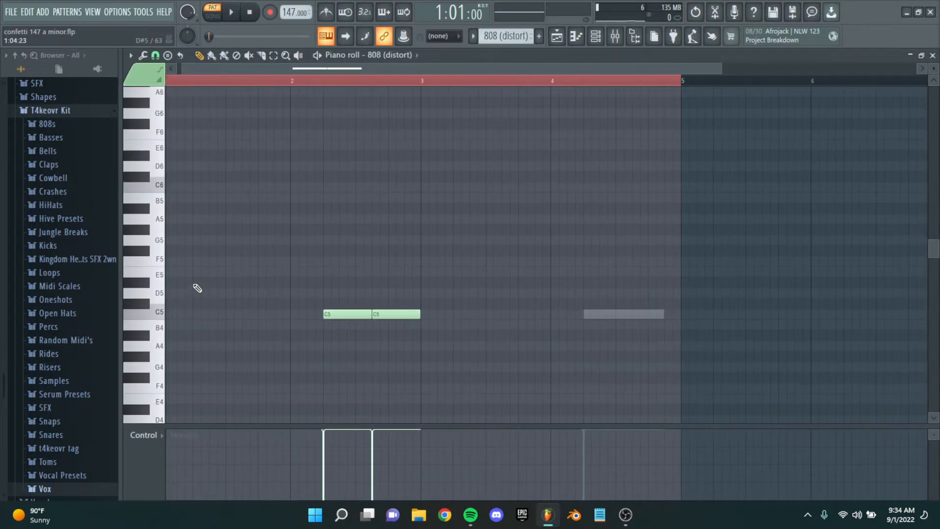
key(ctrl+d)
drag(198, 283, 257, 258)
scroll(360, 156, up, 1)
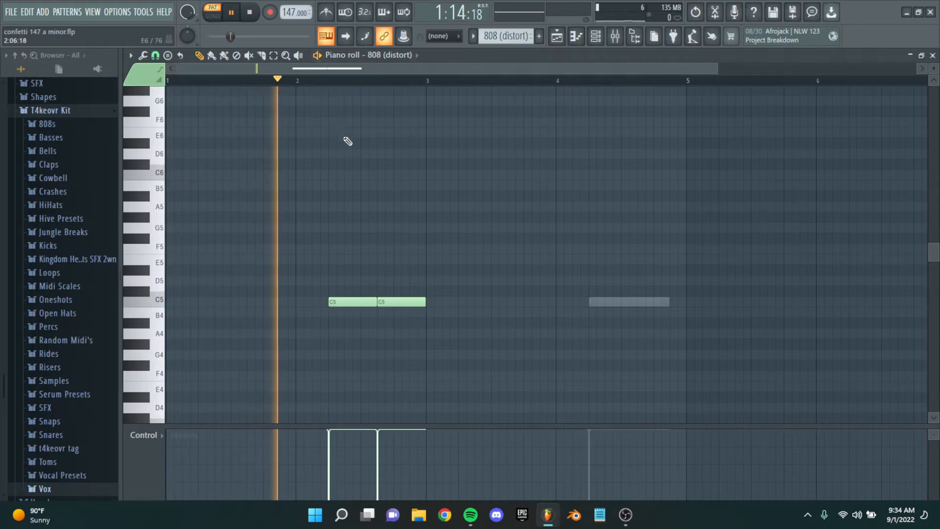
key(space)
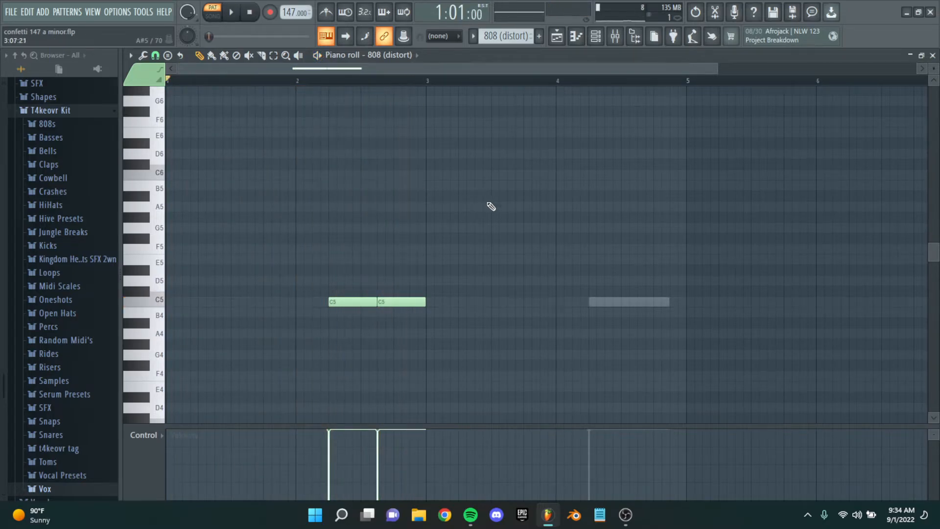
Step: Switch the piano roll to the bass (x pill) channel through its ghost note in bar 4, and play the pattern
scroll(529, 302, down, 1)
double_click(523, 308)
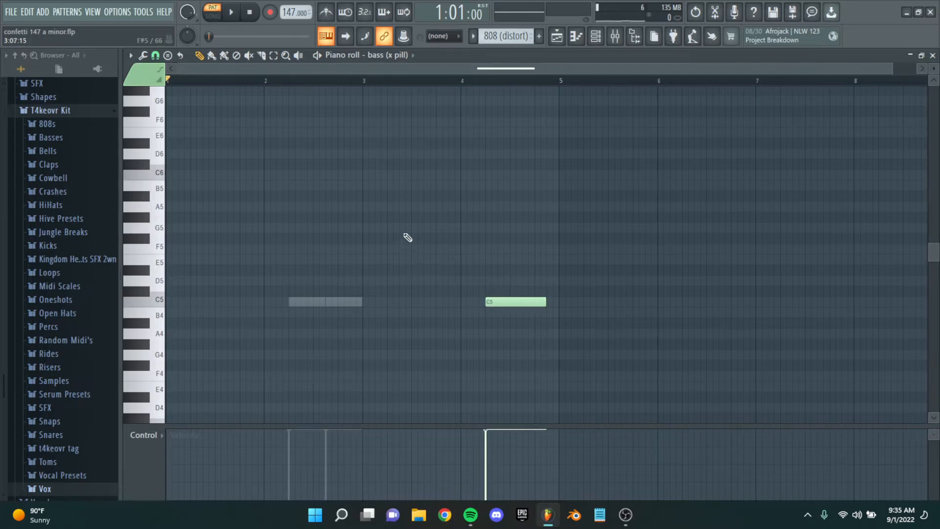
key(space)
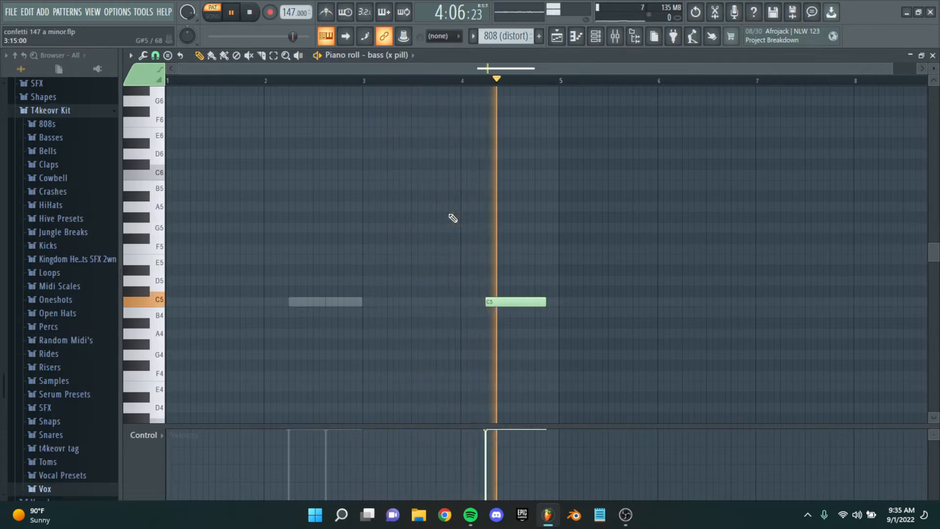
key(space)
scroll(454, 263, up, 1)
scroll(453, 262, up, 1)
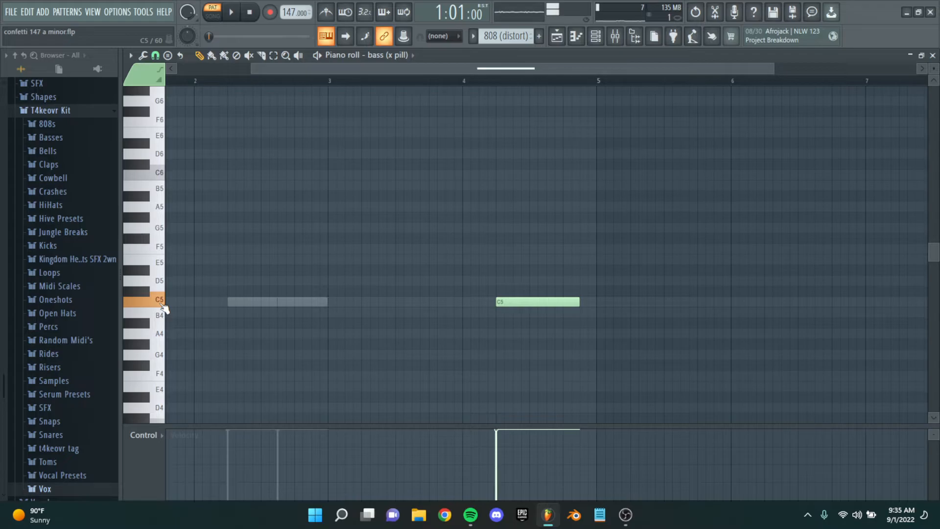
scroll(430, 213, down, 2)
scroll(579, 245, up, 1)
scroll(569, 229, down, 3)
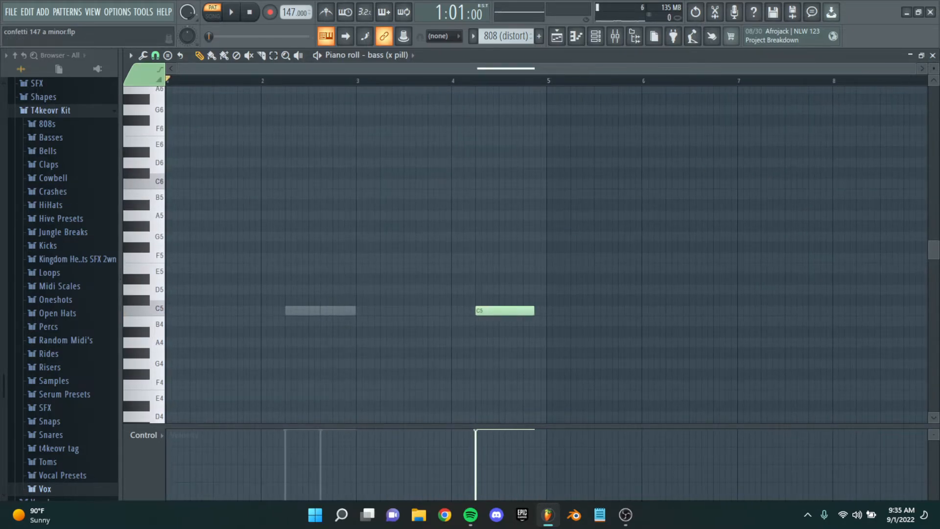
Step: Return to the arrangement and examine how the patterns are laid out across all tracks of the song
click(932, 55)
scroll(497, 243, down, 4)
scroll(545, 270, down, 3)
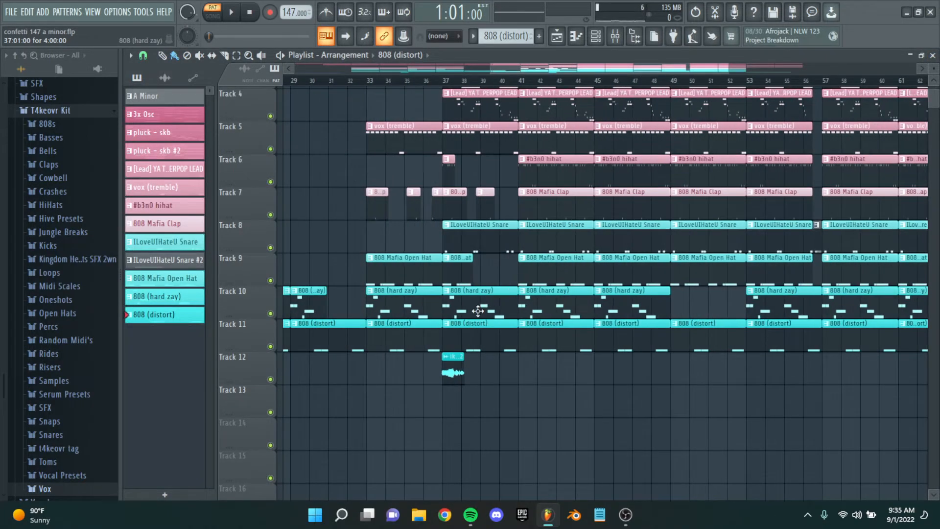
scroll(498, 294, down, 5)
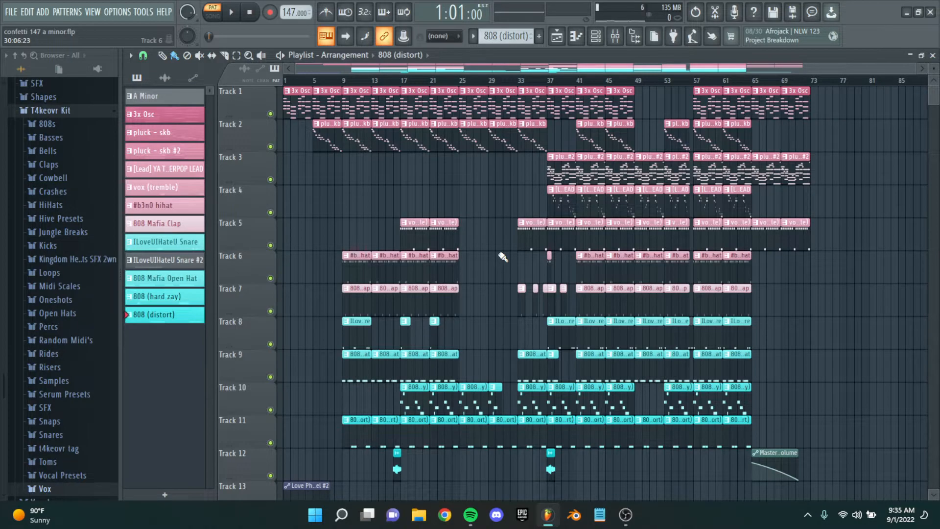
scroll(553, 250, up, 3)
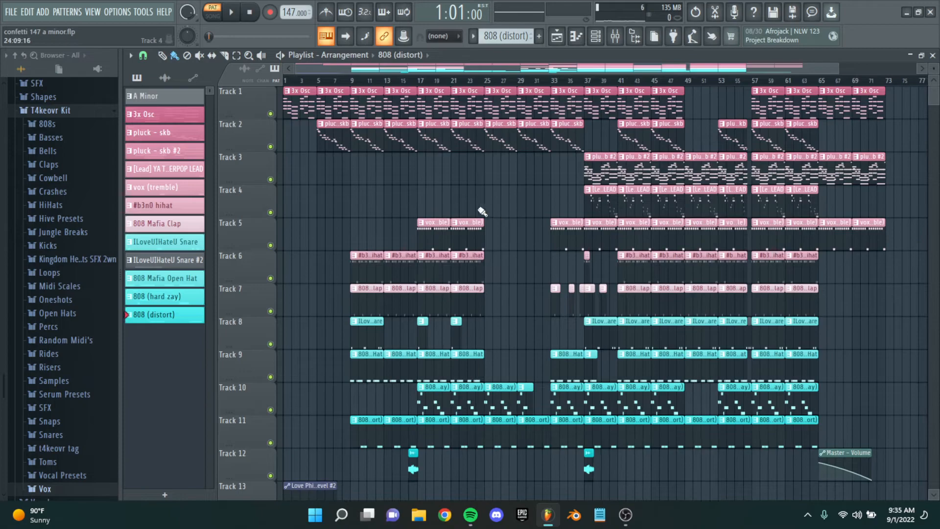
scroll(445, 209, up, 3)
scroll(537, 208, down, 2)
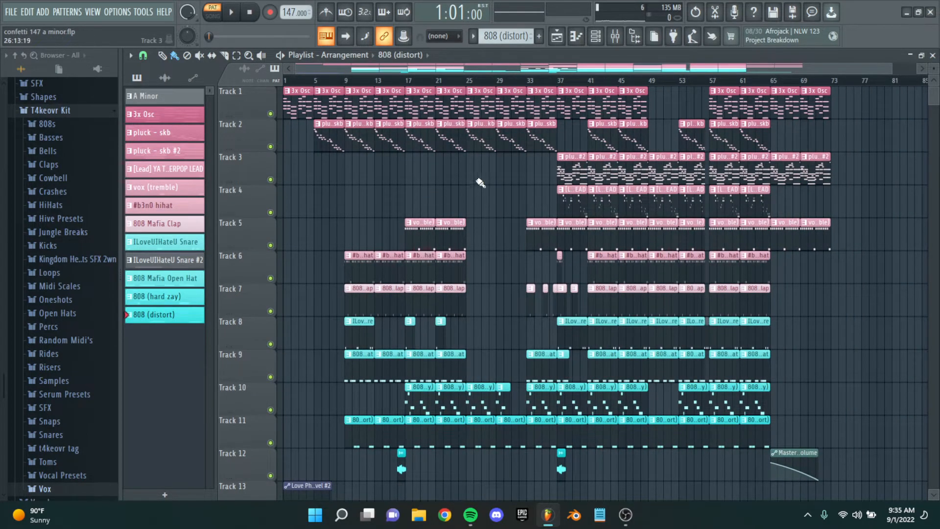
scroll(504, 191, up, 6)
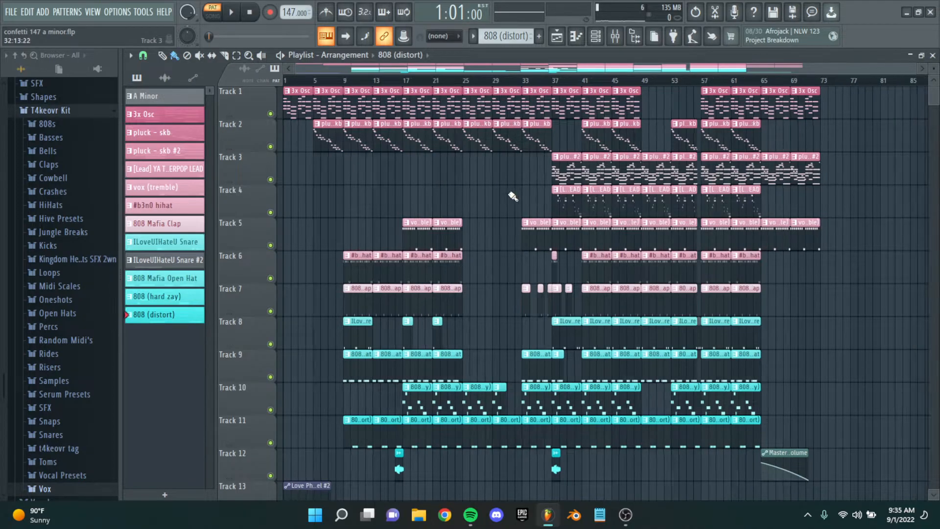
scroll(648, 143, down, 3)
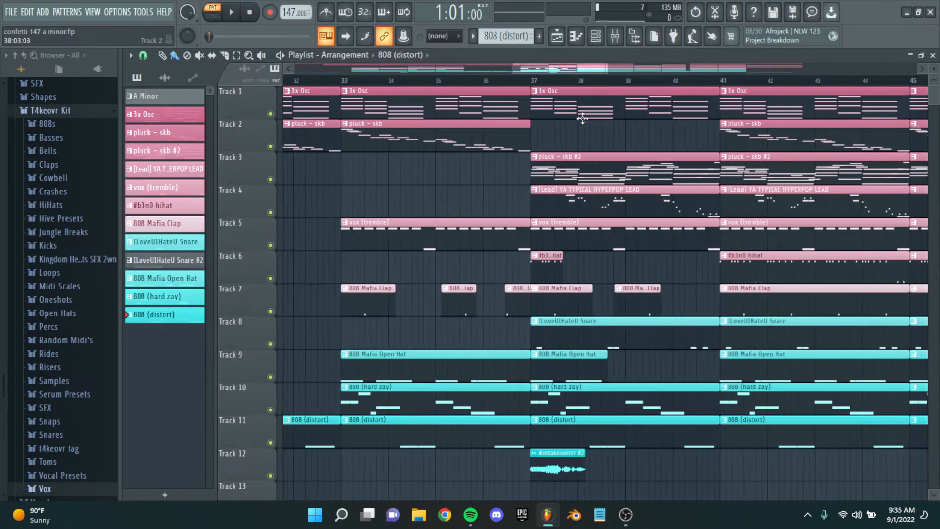
Step: Examine the clips around bars 33 to 41 and mark the vox (tremble) clips starting at bar 33 on Track 5
scroll(564, 157, up, 5)
scroll(615, 143, down, 2)
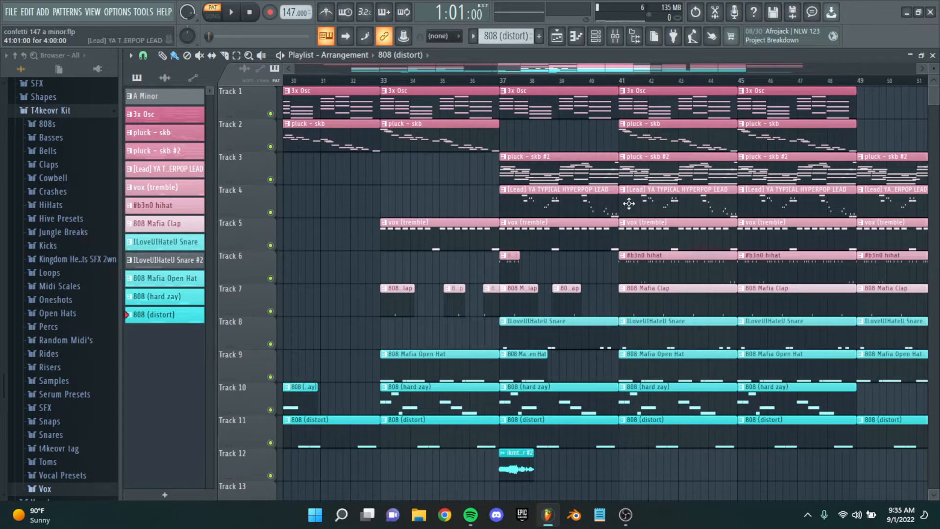
scroll(568, 206, up, 3)
scroll(538, 211, down, 3)
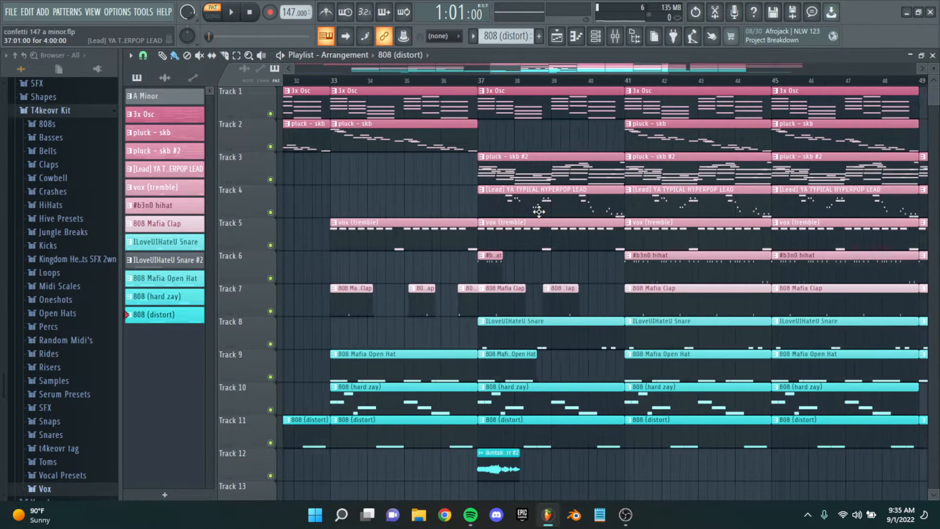
scroll(449, 224, up, 2)
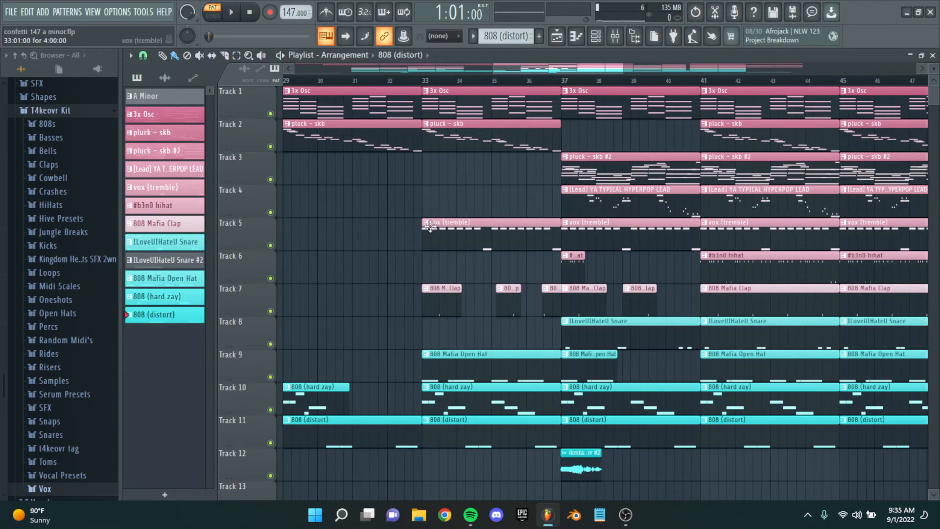
drag(407, 247, 566, 230)
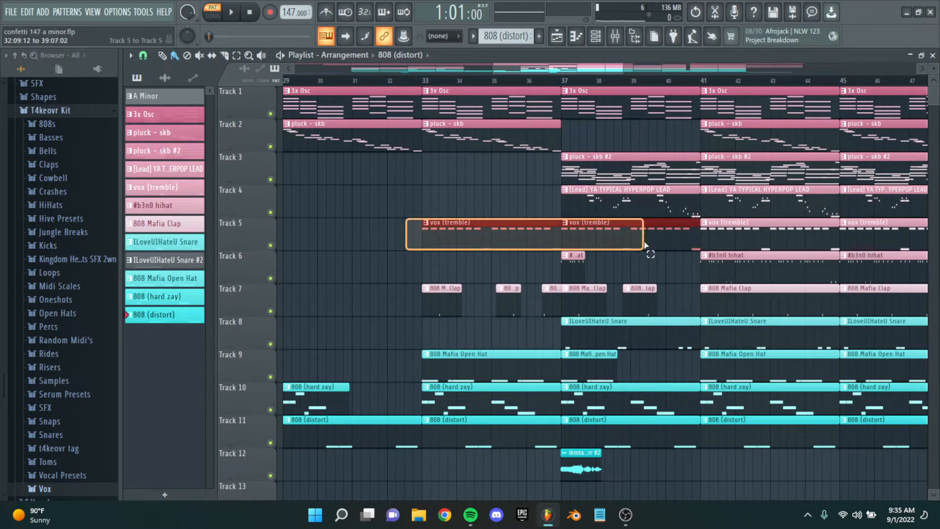
Step: Examine how the patterns are arranged from bar 1 up to the section starting at bar 37
scroll(548, 271, down, 5)
scroll(529, 413, down, 1)
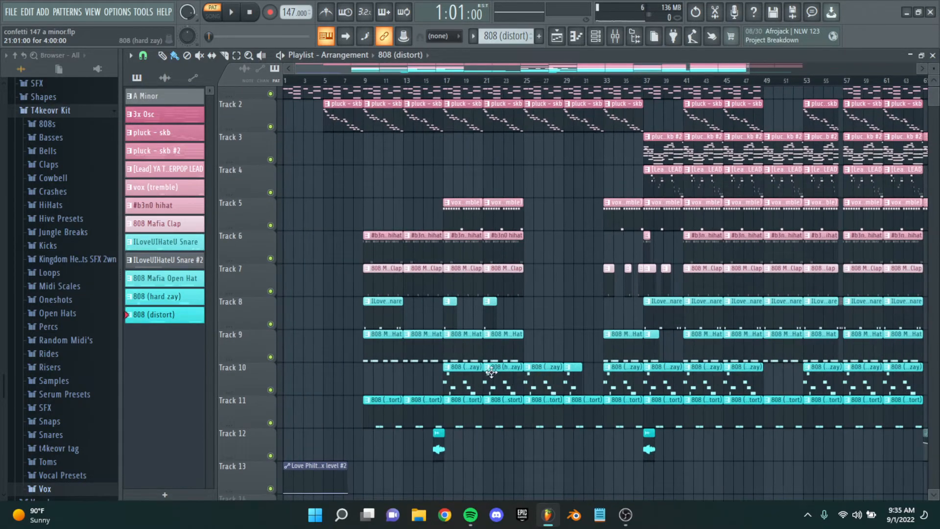
scroll(494, 372, down, 2)
scroll(440, 294, up, 1)
drag(411, 249, 533, 248)
scroll(313, 130, up, 3)
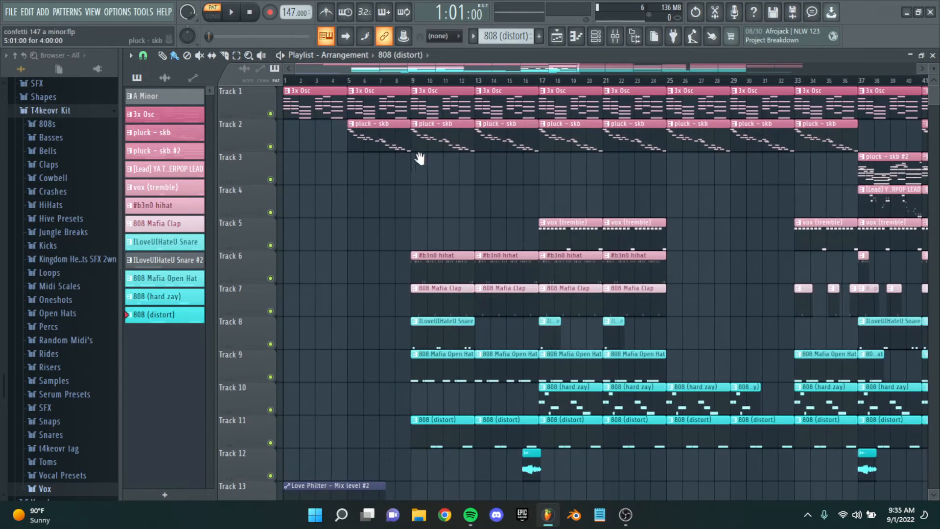
scroll(415, 156, down, 2)
scroll(319, 151, up, 1)
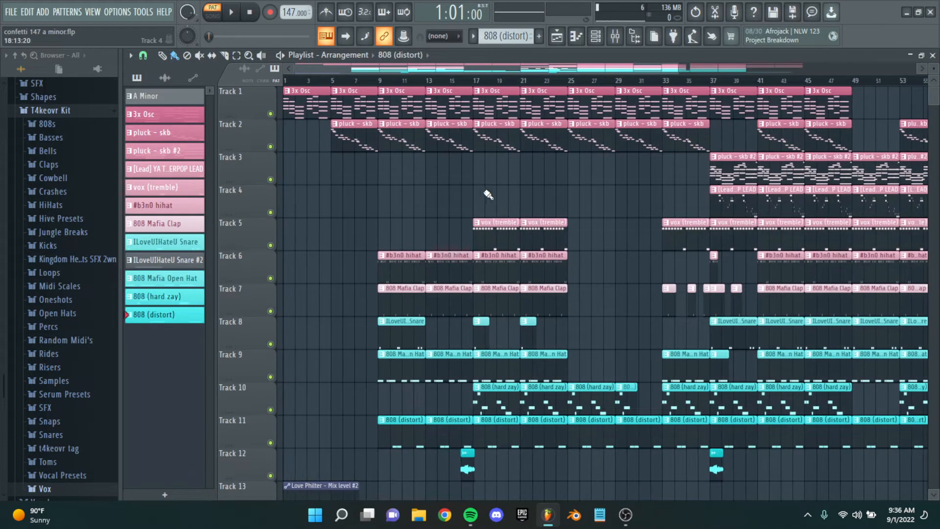
Step: Mark out the arrangement, clear the selection, and examine the intro and the drum entry at bar 9
scroll(498, 195, down, 2)
drag(873, 476, 81, 5)
ctrl+click(292, 173)
scroll(294, 173, up, 2)
scroll(342, 189, up, 1)
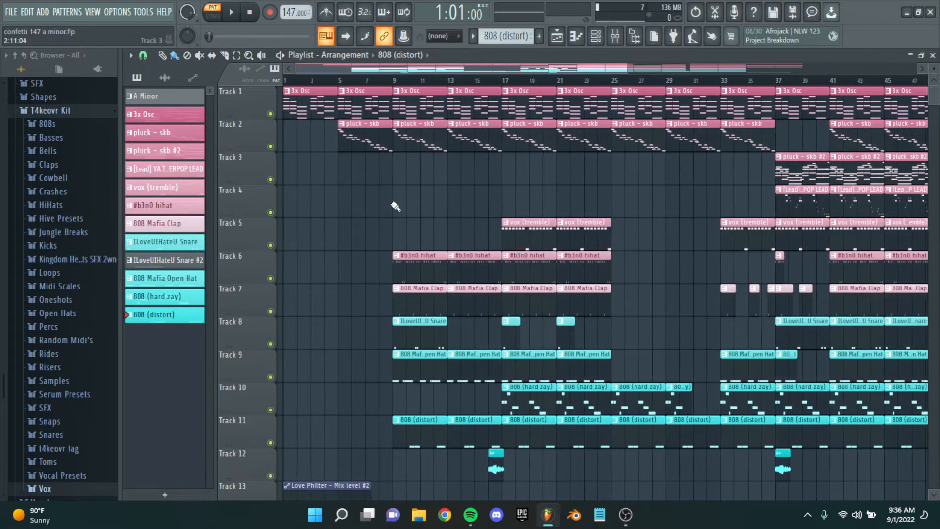
scroll(416, 210, up, 1)
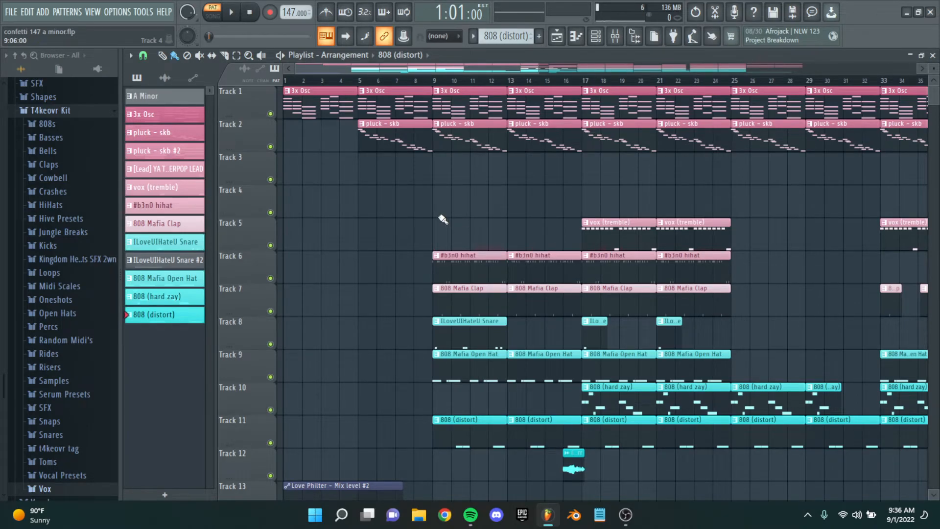
scroll(376, 203, up, 3)
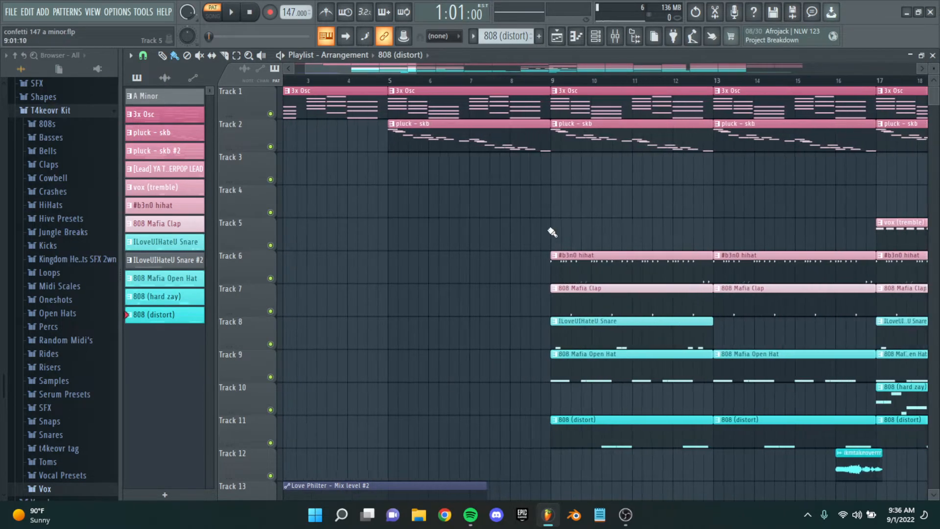
scroll(555, 231, down, 2)
scroll(409, 208, down, 2)
scroll(385, 184, up, 2)
scroll(367, 190, down, 5)
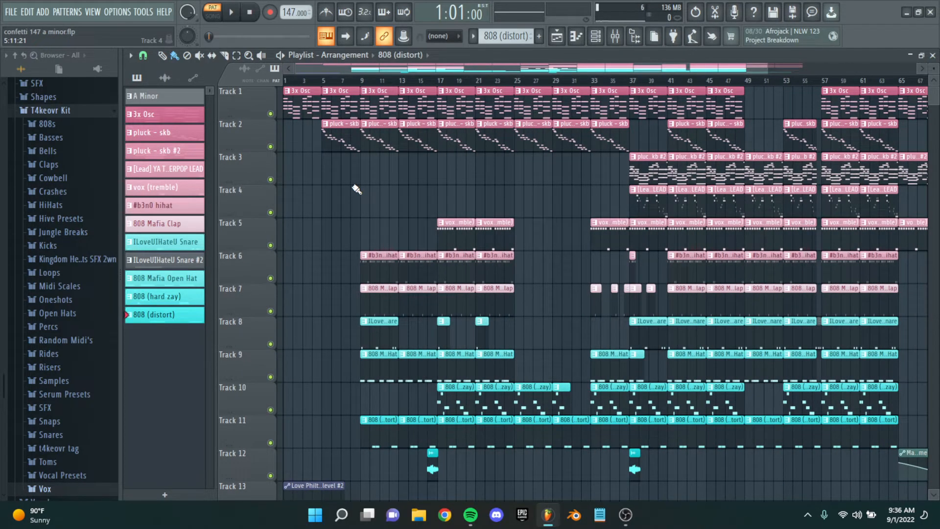
Step: Outline the empty area of Tracks 3 to 5 across about the first 12 bars
drag(392, 153, 282, 235)
scroll(305, 218, down, 3)
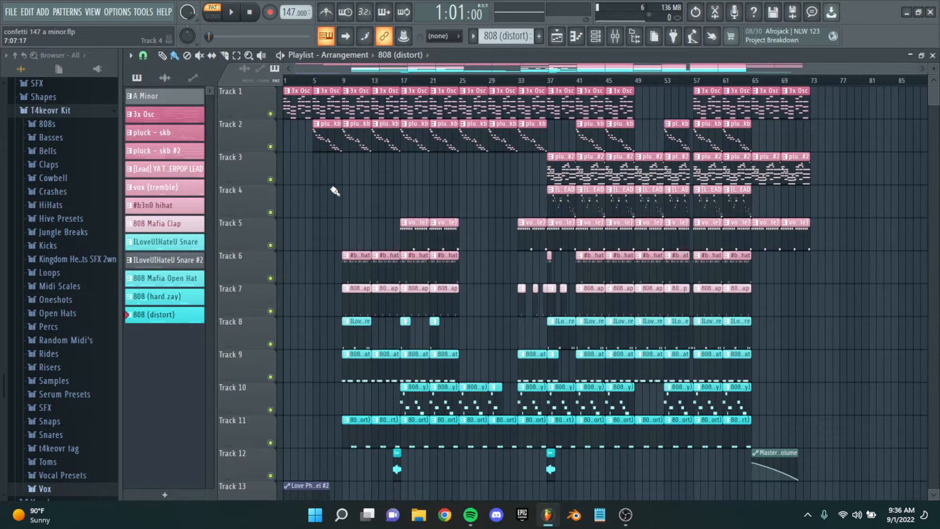
scroll(333, 192, up, 4)
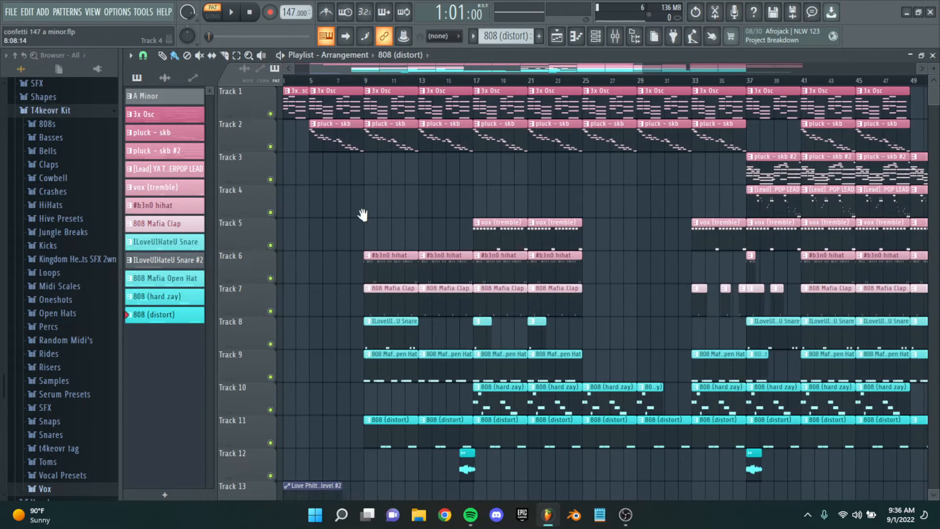
scroll(356, 216, down, 4)
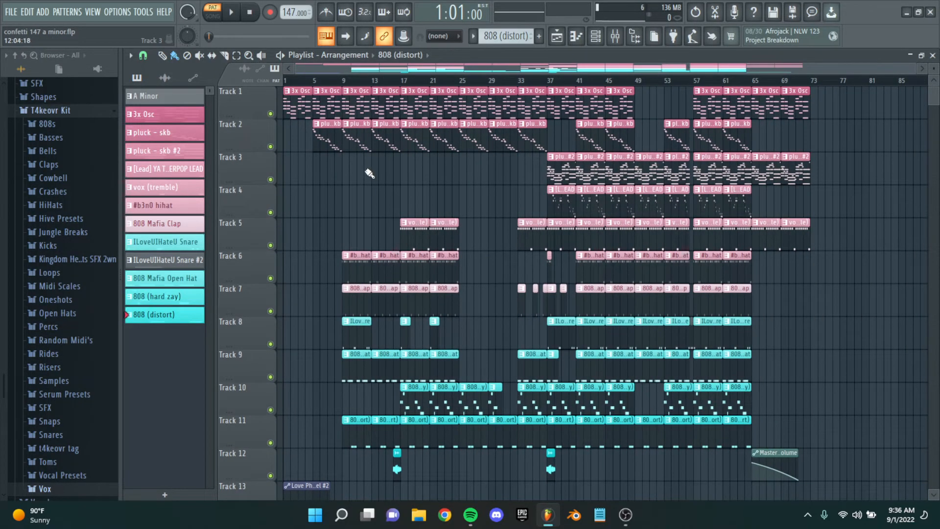
drag(369, 163, 254, 235)
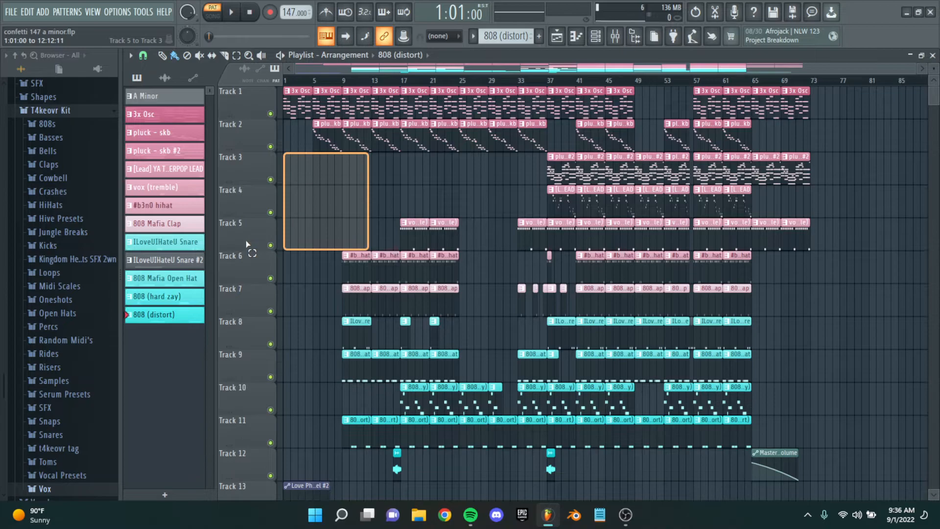
click(366, 174)
drag(373, 161, 229, 243)
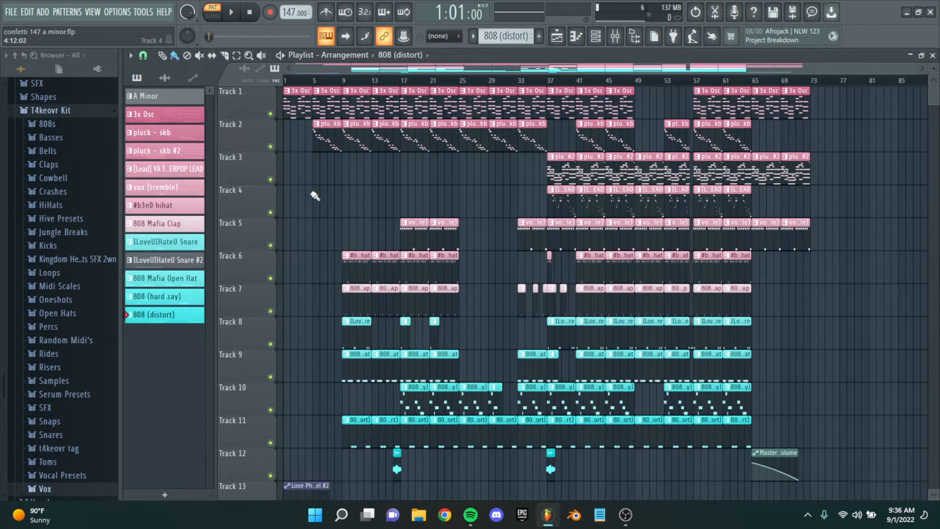
Step: Examine the 3x Osc and pluck - skb clips in the opening bars of Tracks 1 and 2
scroll(312, 191, up, 4)
scroll(442, 216, down, 4)
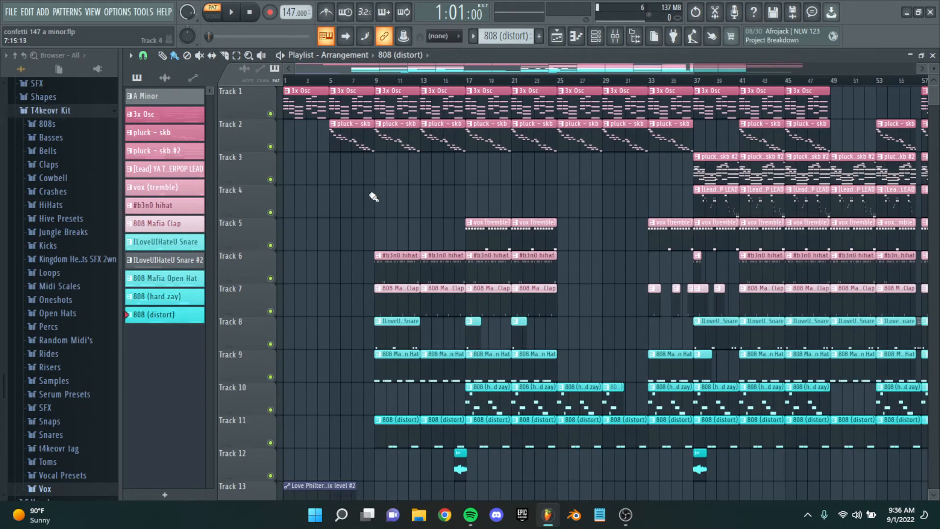
scroll(323, 199, up, 3)
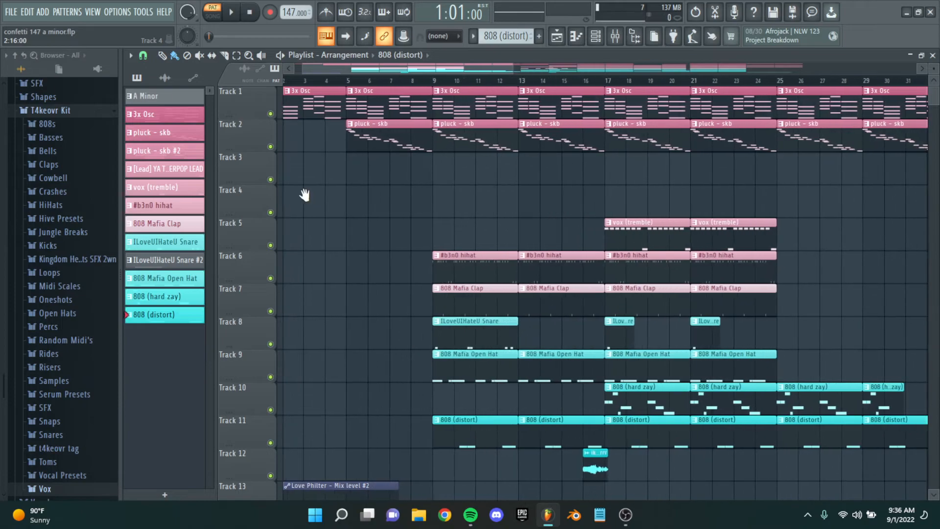
scroll(392, 209, down, 2)
scroll(373, 204, down, 3)
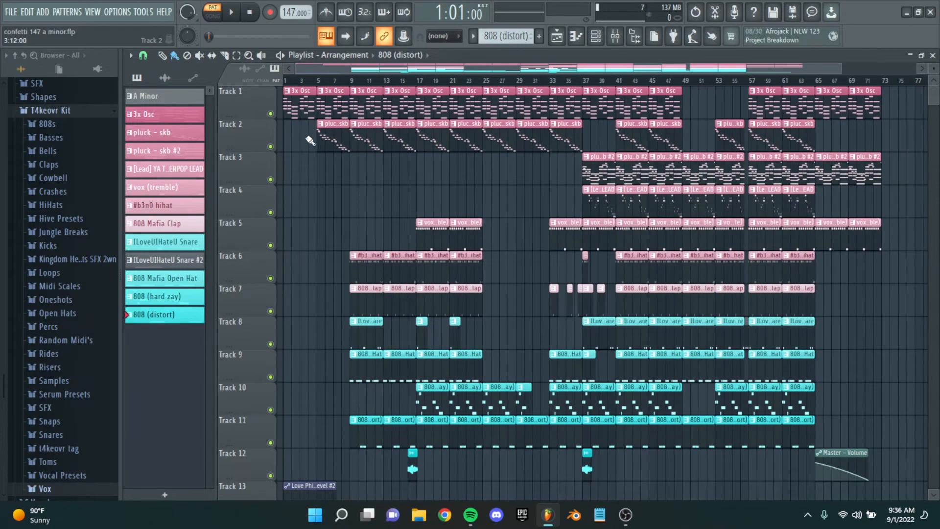
scroll(313, 146, up, 6)
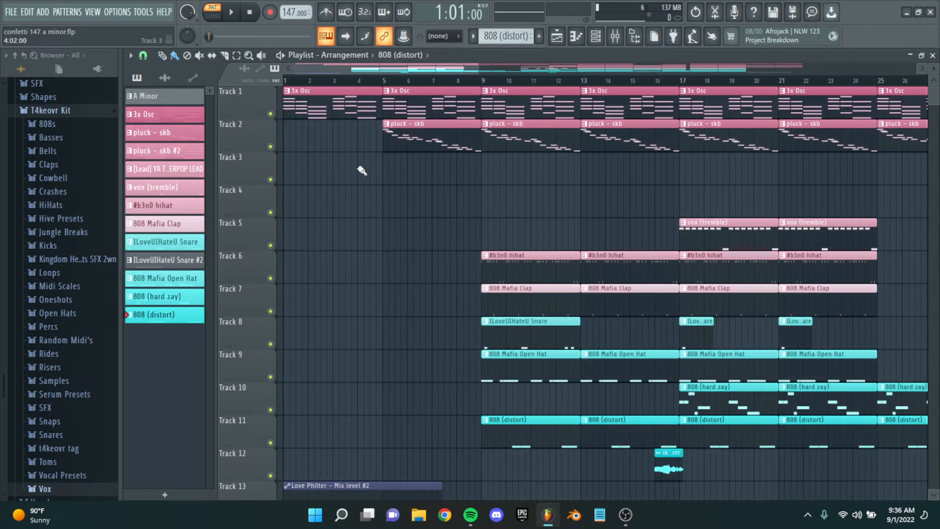
scroll(387, 196, up, 3)
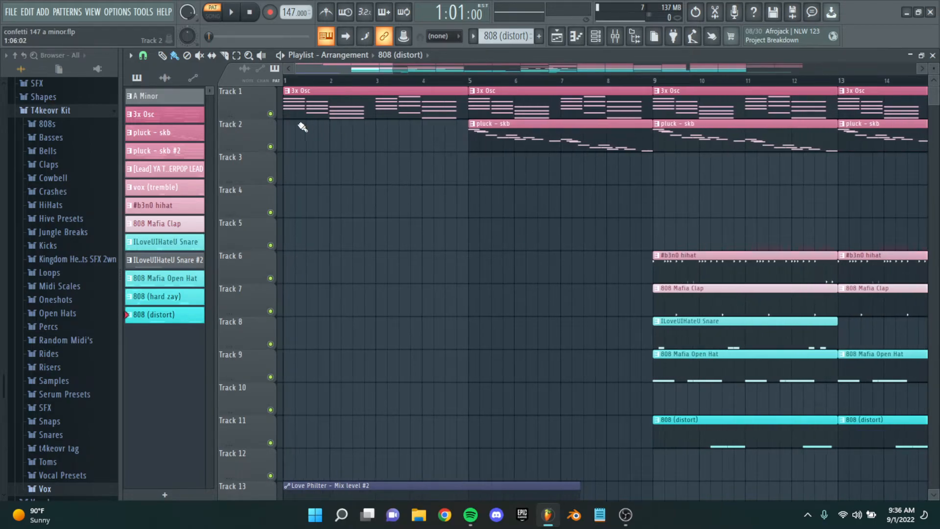
scroll(302, 128, up, 2)
Step: Switch to Spotify, dismiss the advertisement to view the 2wnstar artist page, and return to FL Studio
click(470, 515)
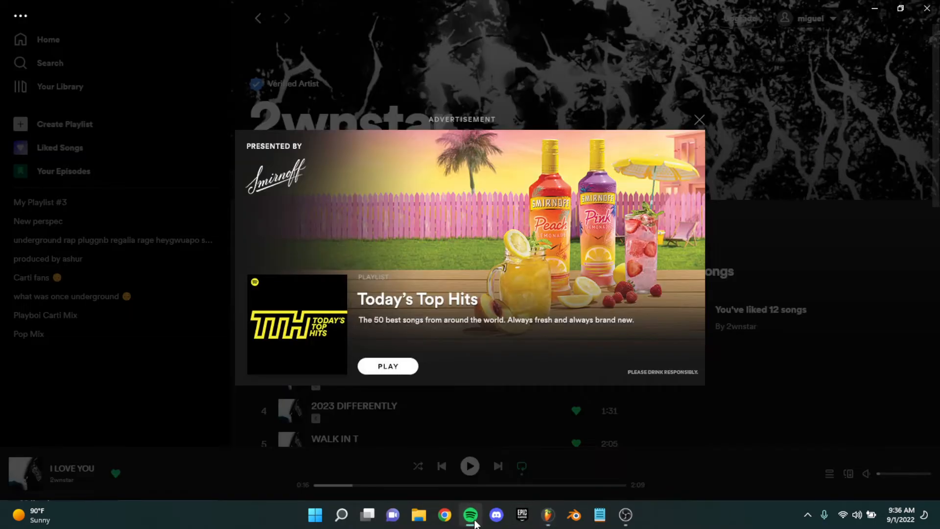
click(699, 119)
scroll(411, 299, down, 1)
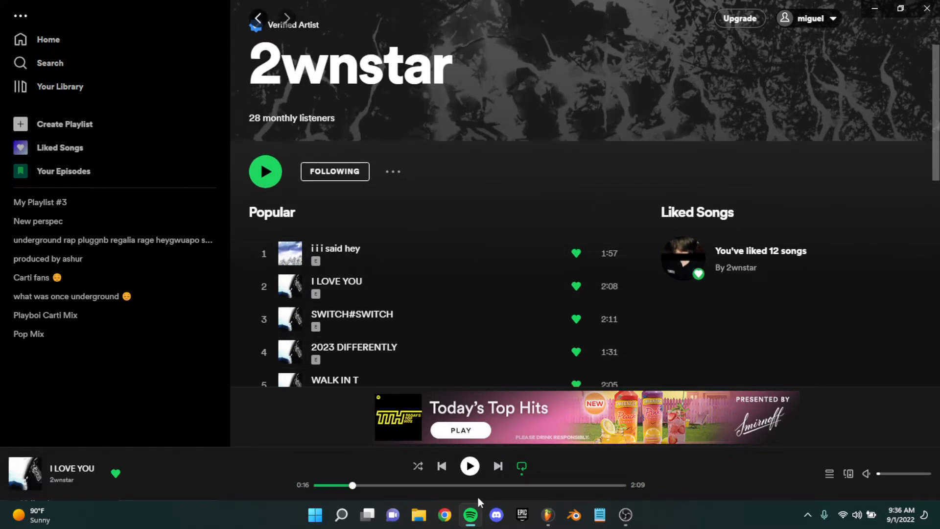
click(476, 516)
Step: Set playback to song mode and play the arrangement from bar 1
scroll(381, 168, down, 1)
scroll(321, 161, up, 1)
scroll(354, 99, down, 1)
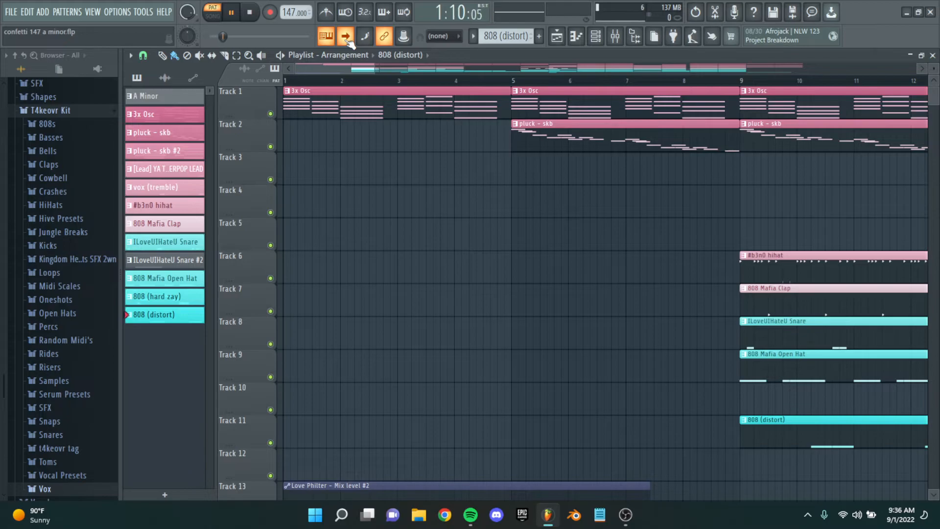
drag(293, 81, 220, 103)
scroll(317, 137, up, 1)
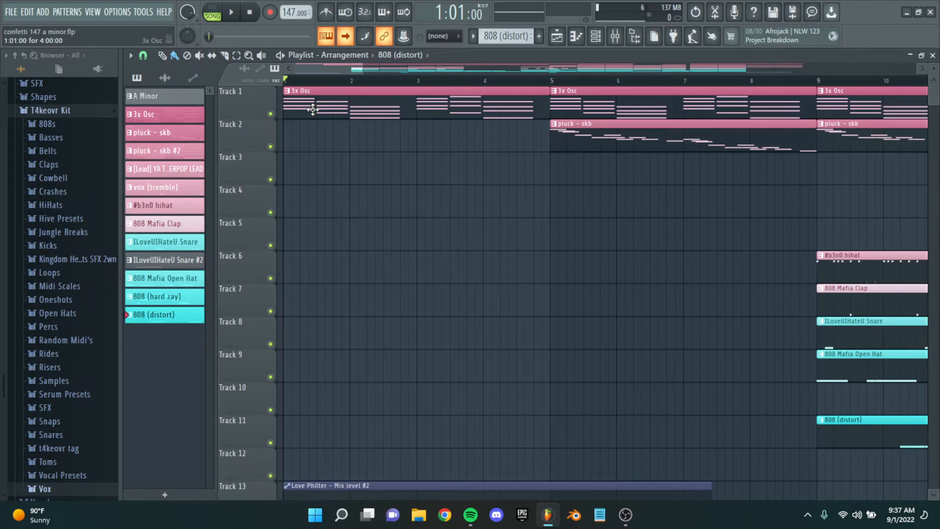
key(space)
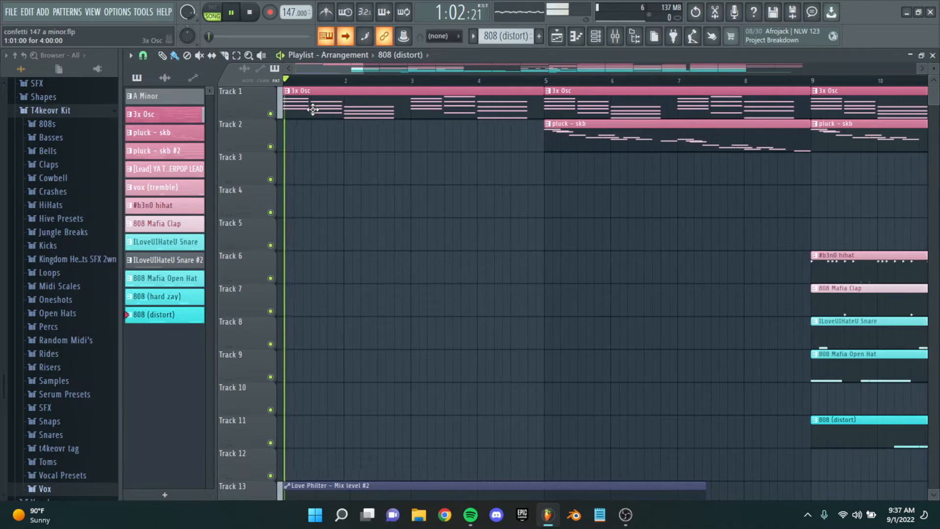